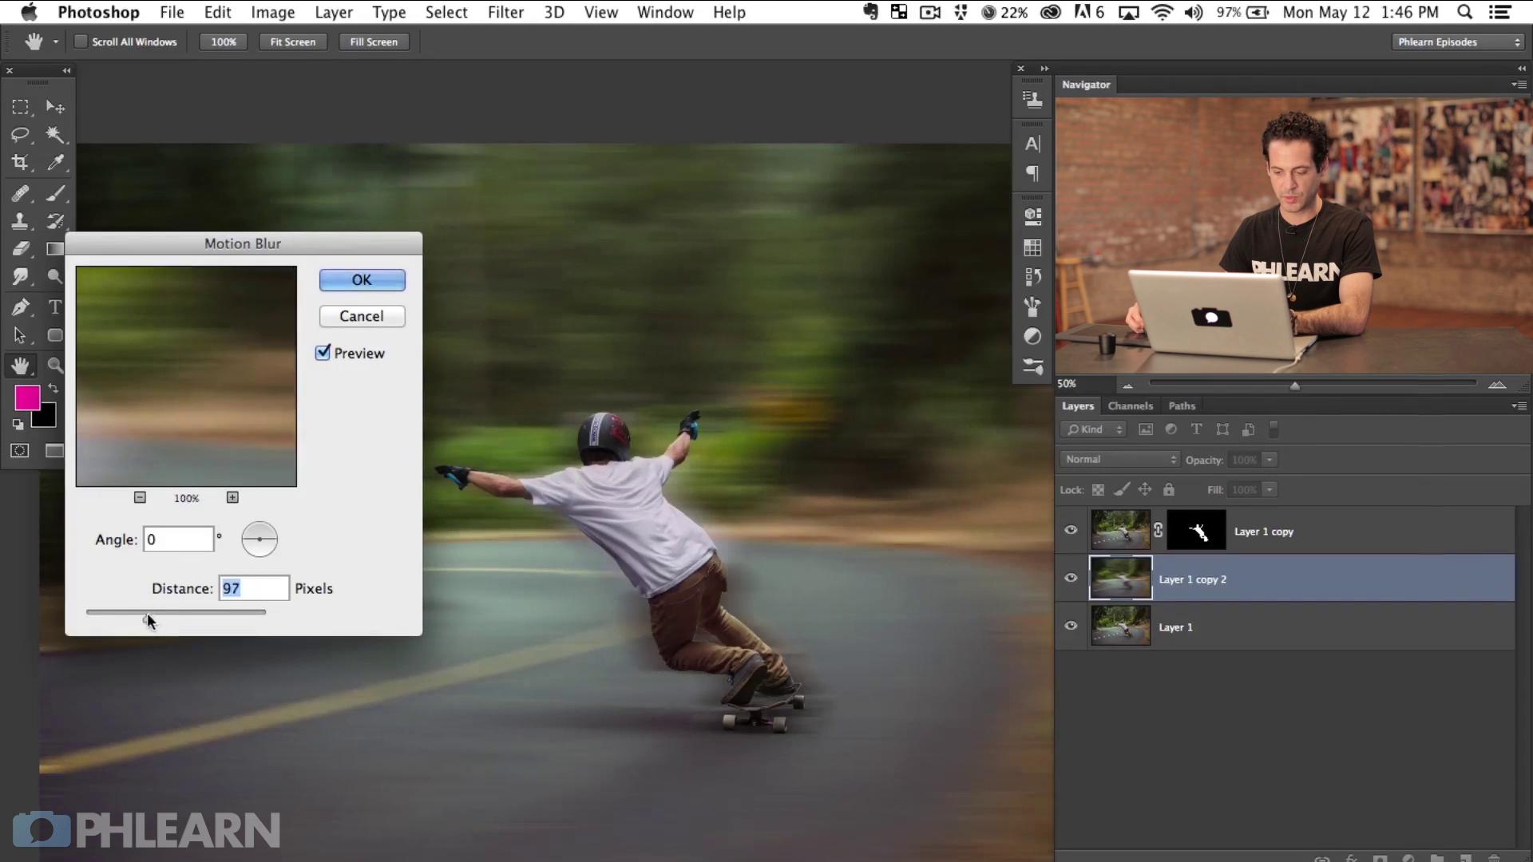
Apply the Angle 0, 126-pixel motion blur to Layer 1 copy 2 and switch to the Brush
click(376, 294)
key(b)
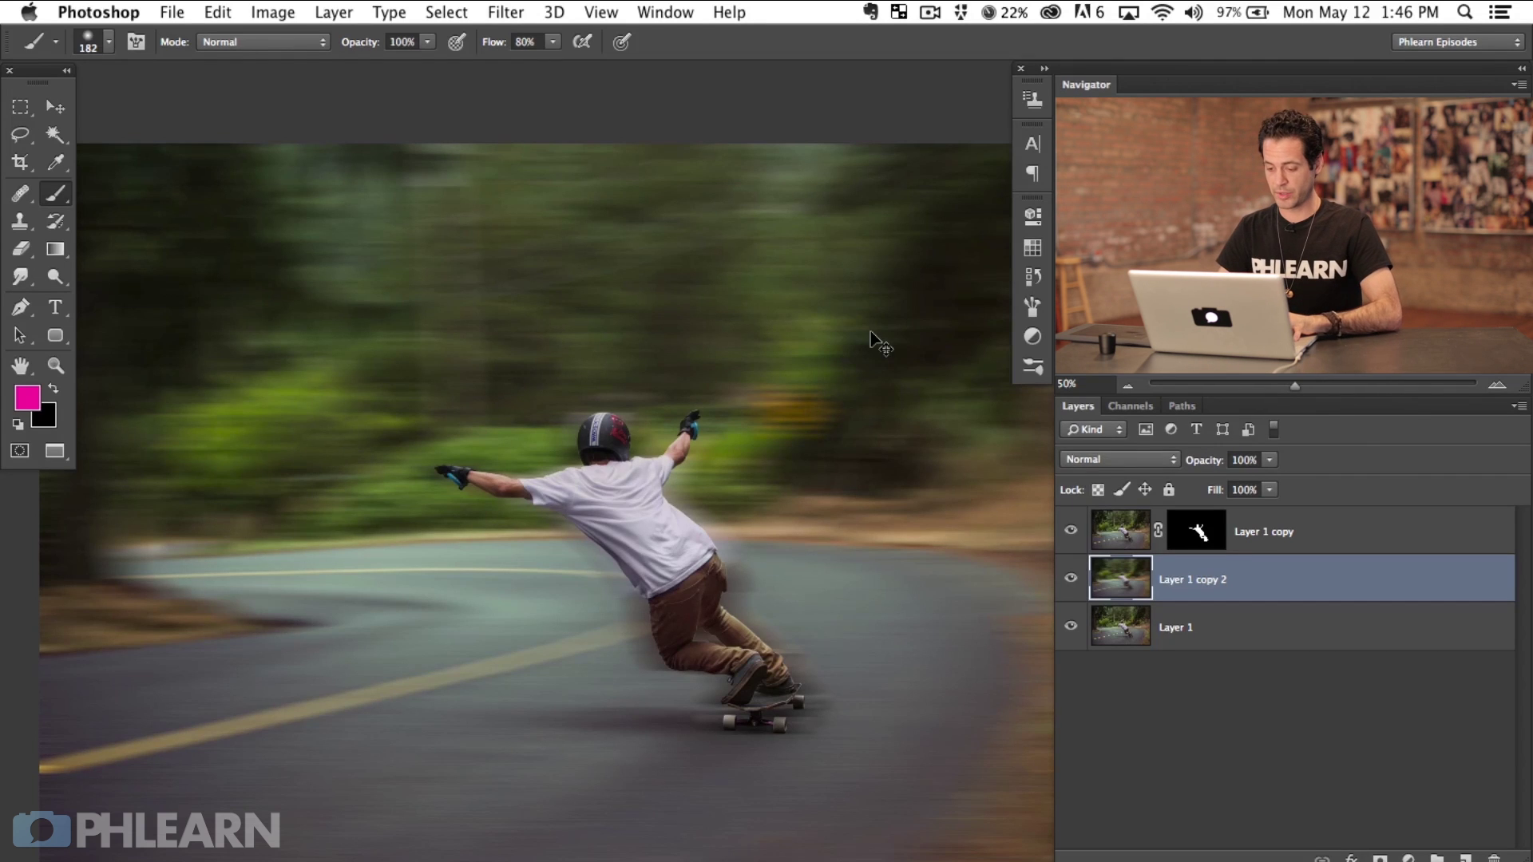
Zoom to 100% on the skater, toggle Layer 1 copy 2 to compare, and shrink the brush to 51
key(super+equal)
key(super+equal)
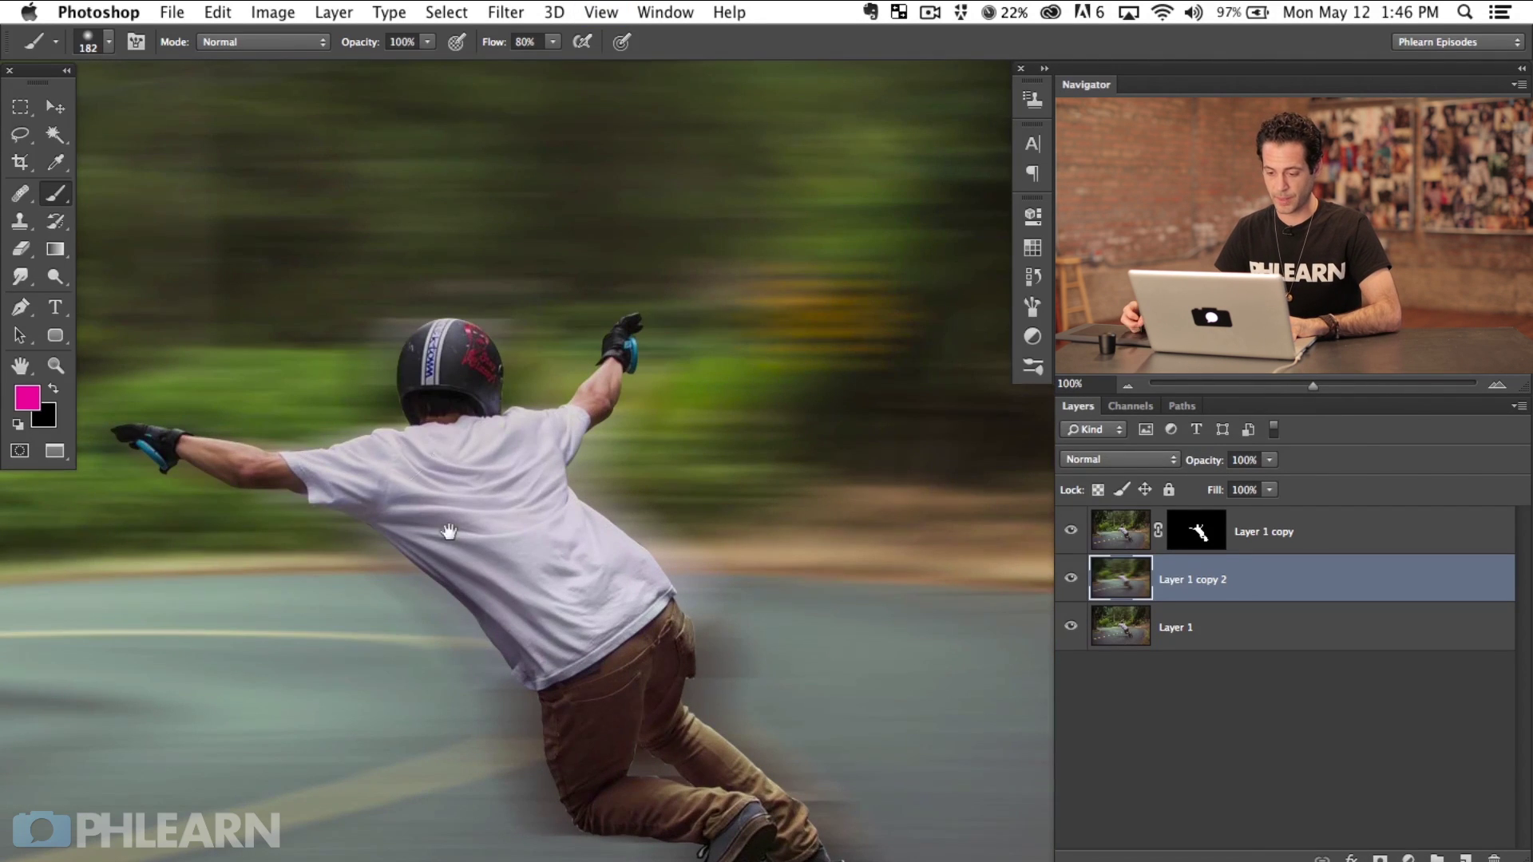
drag(449, 531, 508, 443)
click(1071, 579)
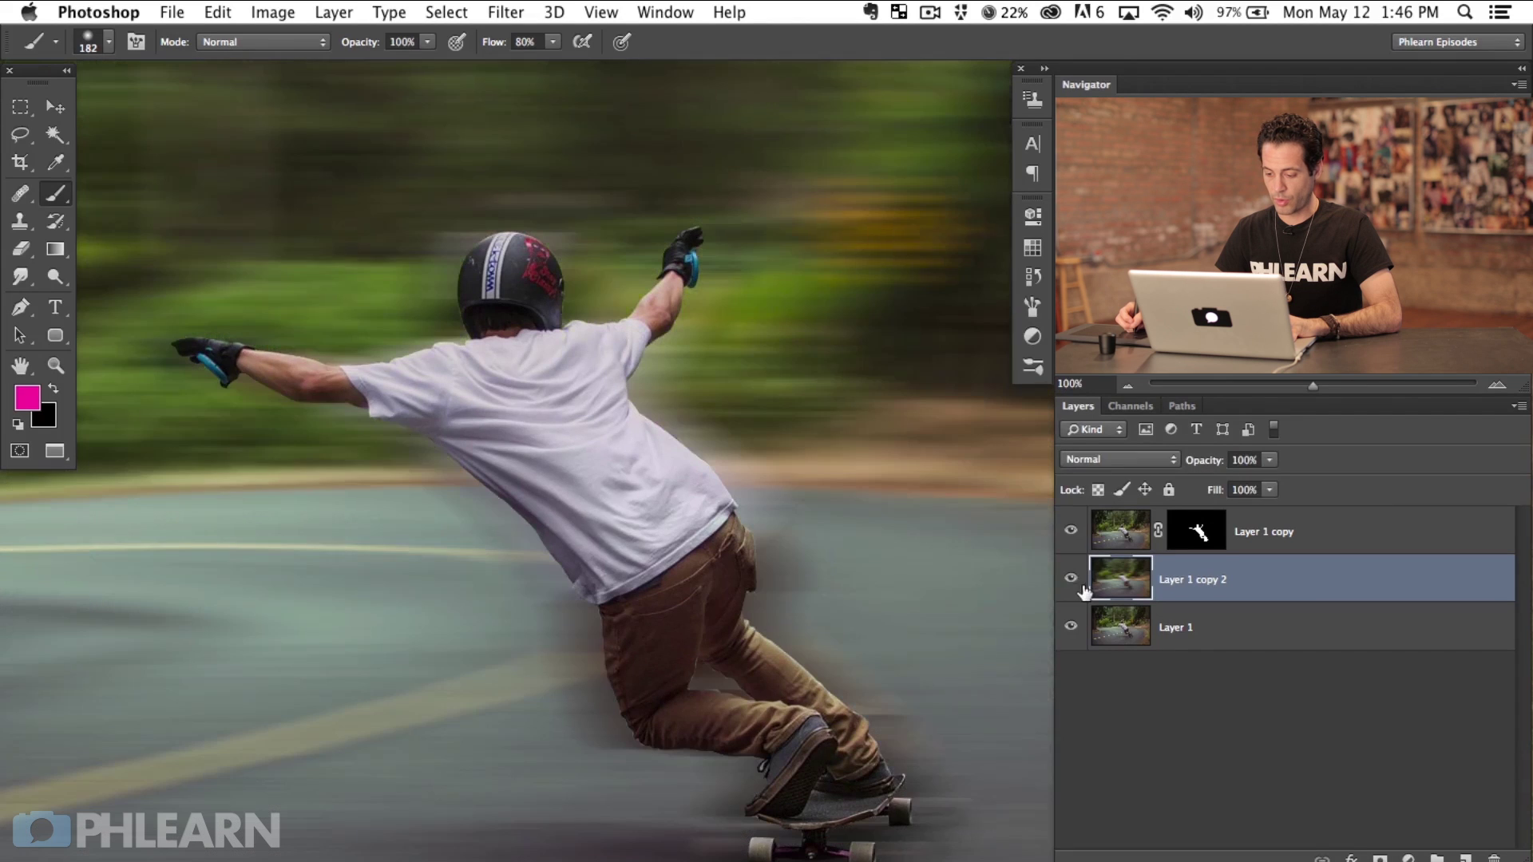
click(1071, 579)
click(1072, 579)
drag(897, 674, 840, 669)
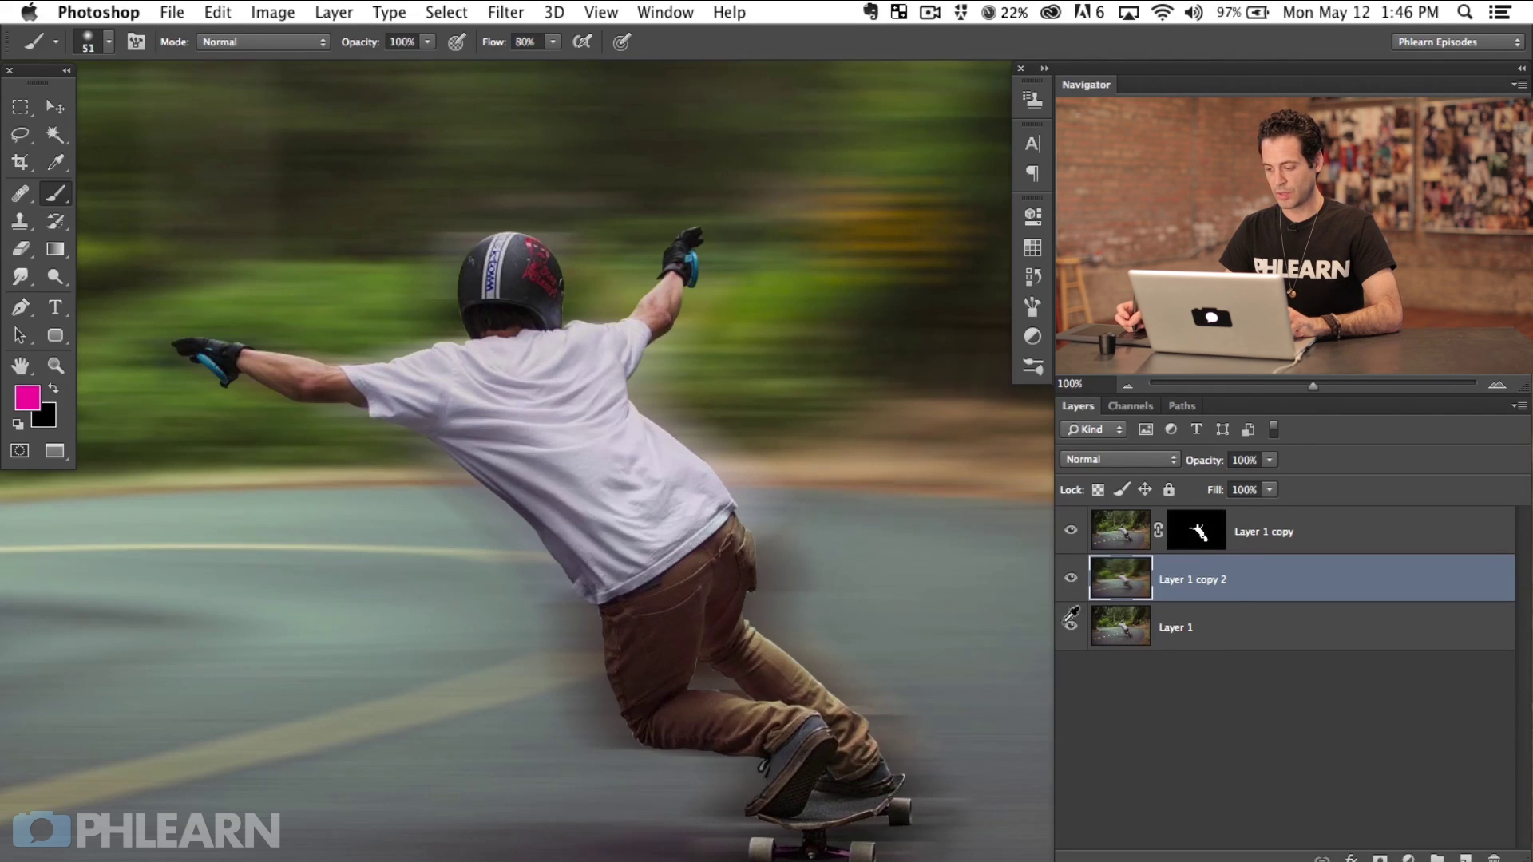
Toggle the sharp masked skater layer to compare, then sample the road's grey as paint colour
click(1071, 532)
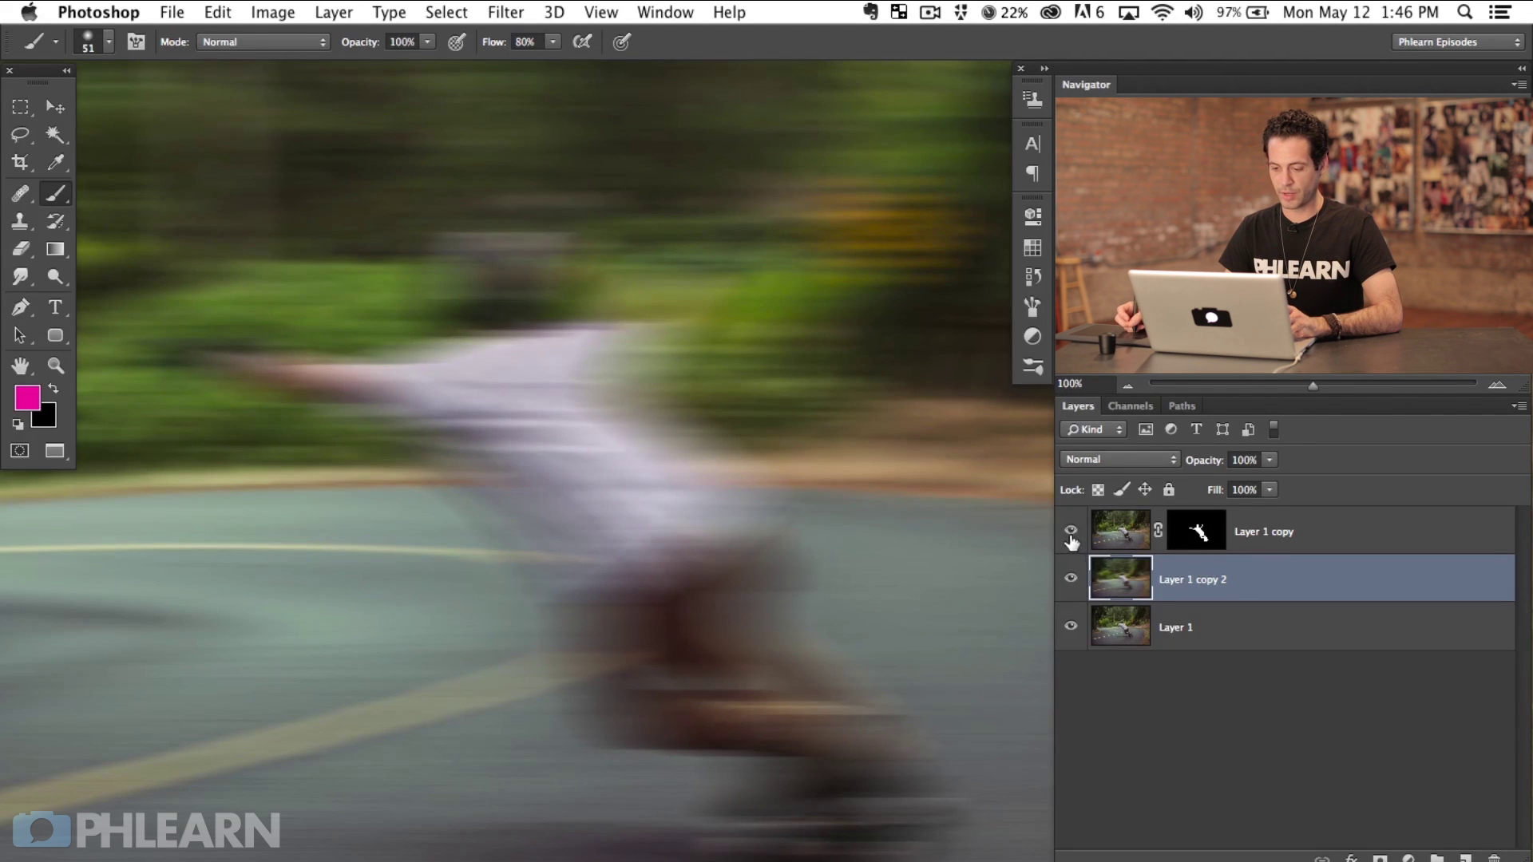
click(1071, 535)
click(1072, 535)
click(1072, 535)
click(1072, 537)
click(1073, 538)
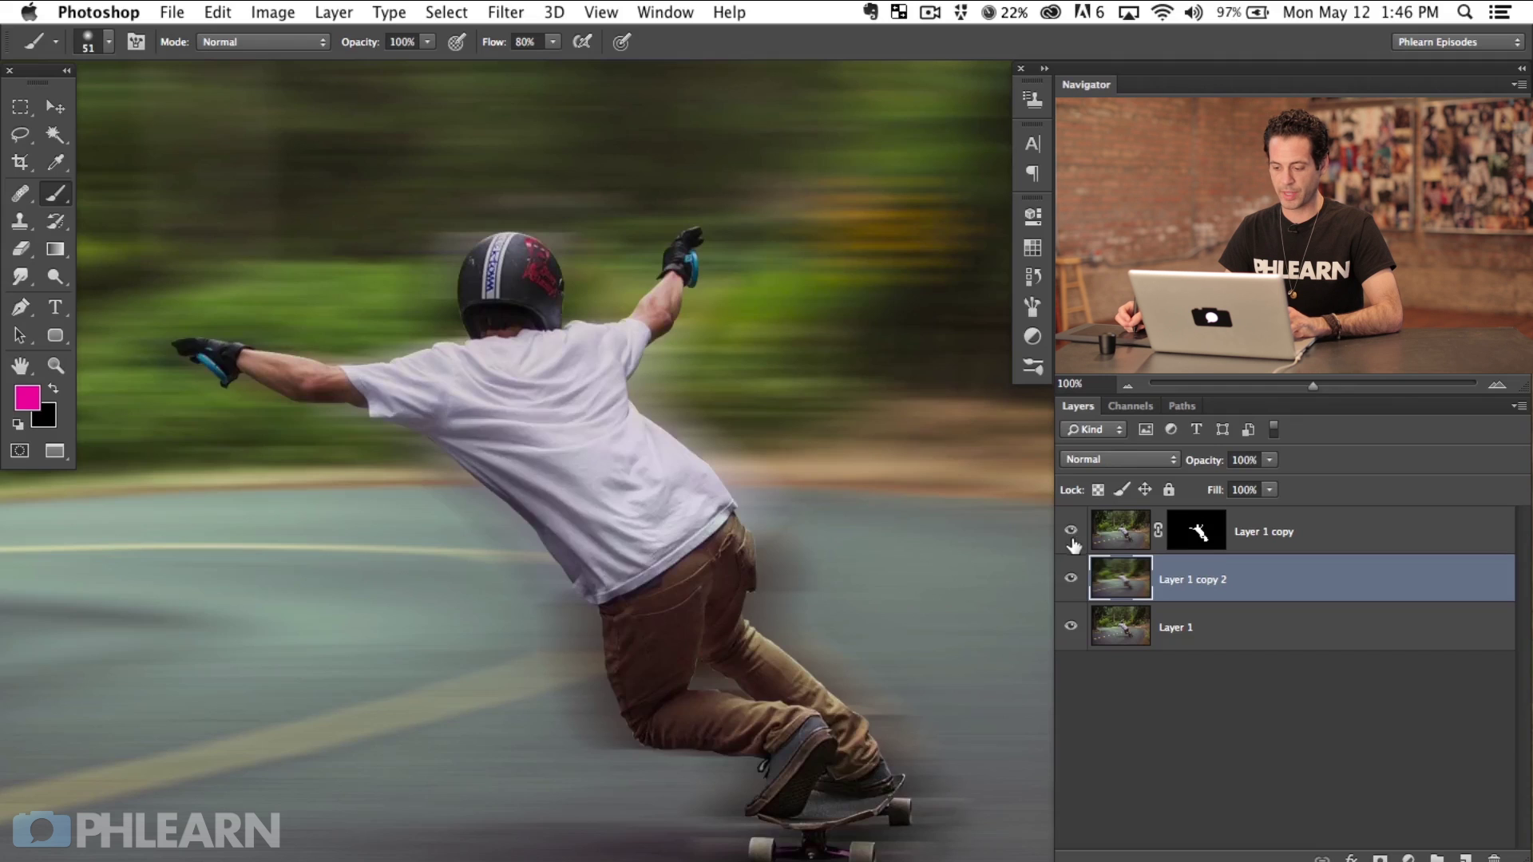
alt+click(879, 682)
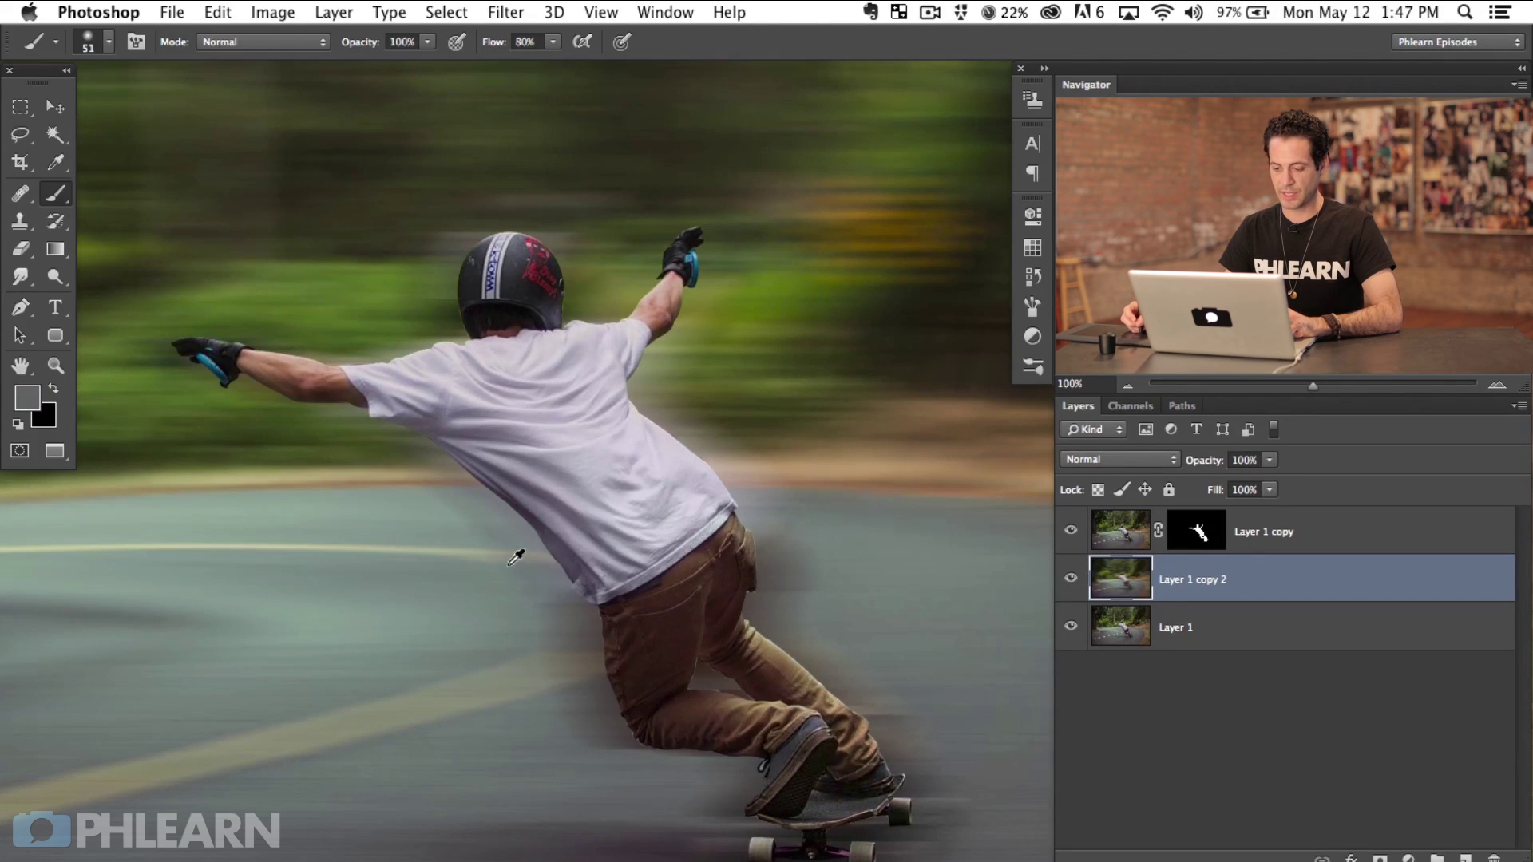
Compare with and without Layer 1 copy 2, hide Layer 1 copy, and delete Layer 1 copy 2
click(1074, 579)
click(1074, 580)
click(1074, 580)
click(1074, 580)
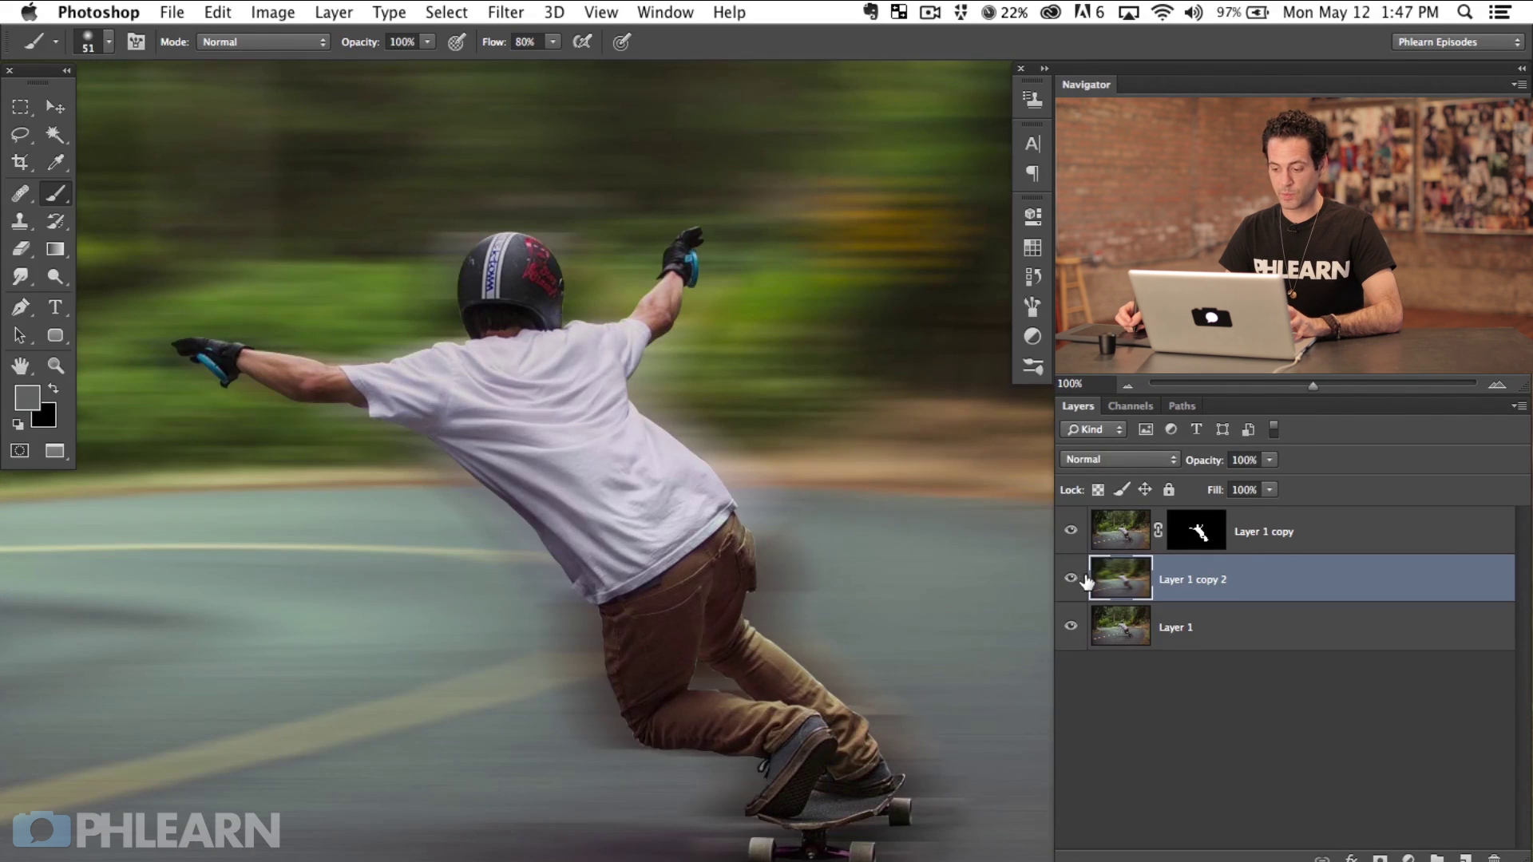
click(1071, 579)
click(1072, 580)
click(1072, 580)
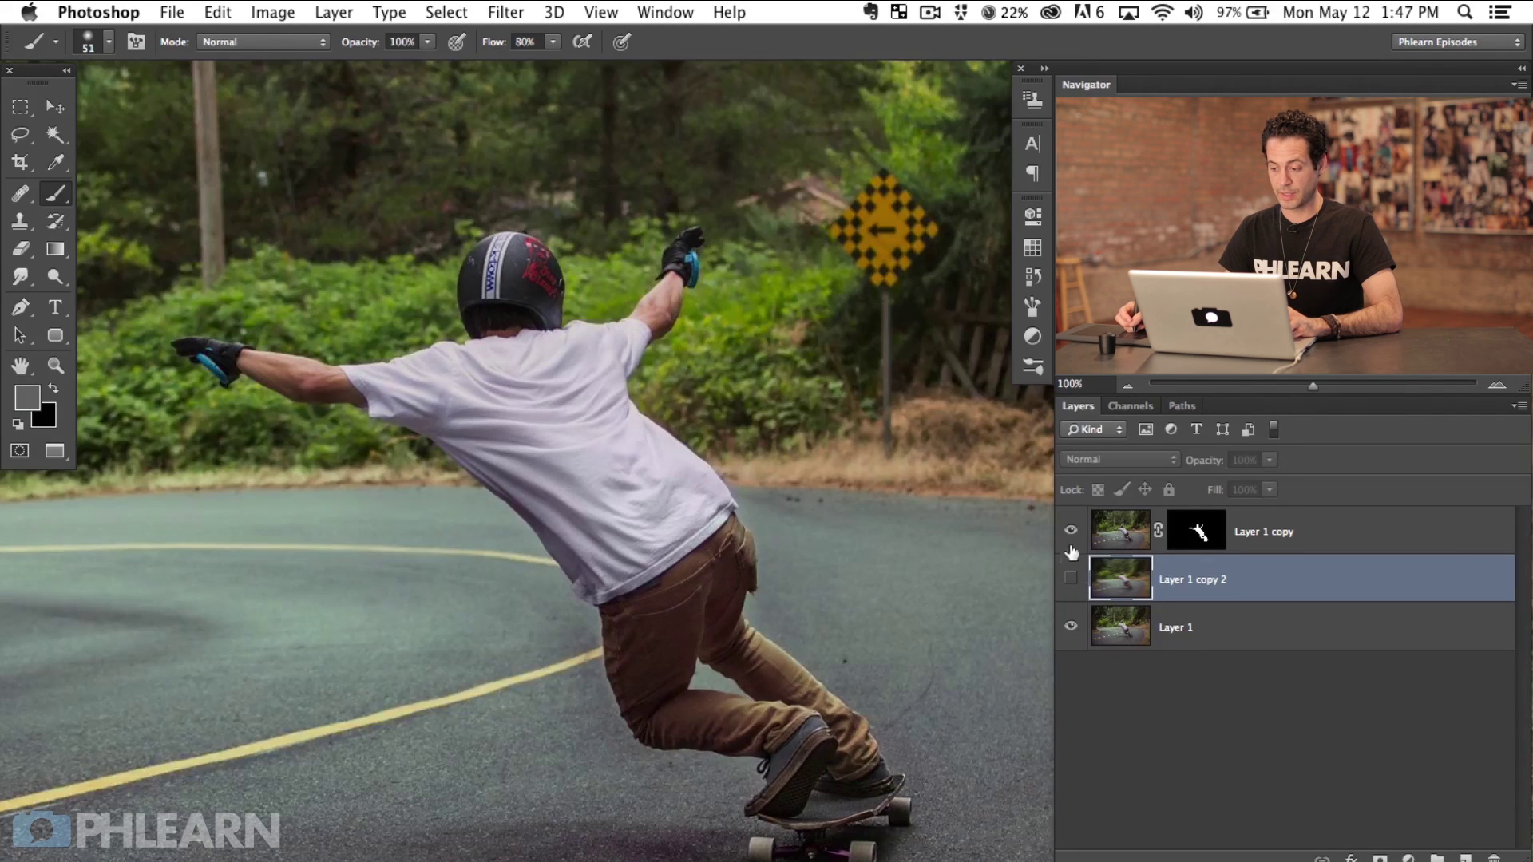
click(1072, 579)
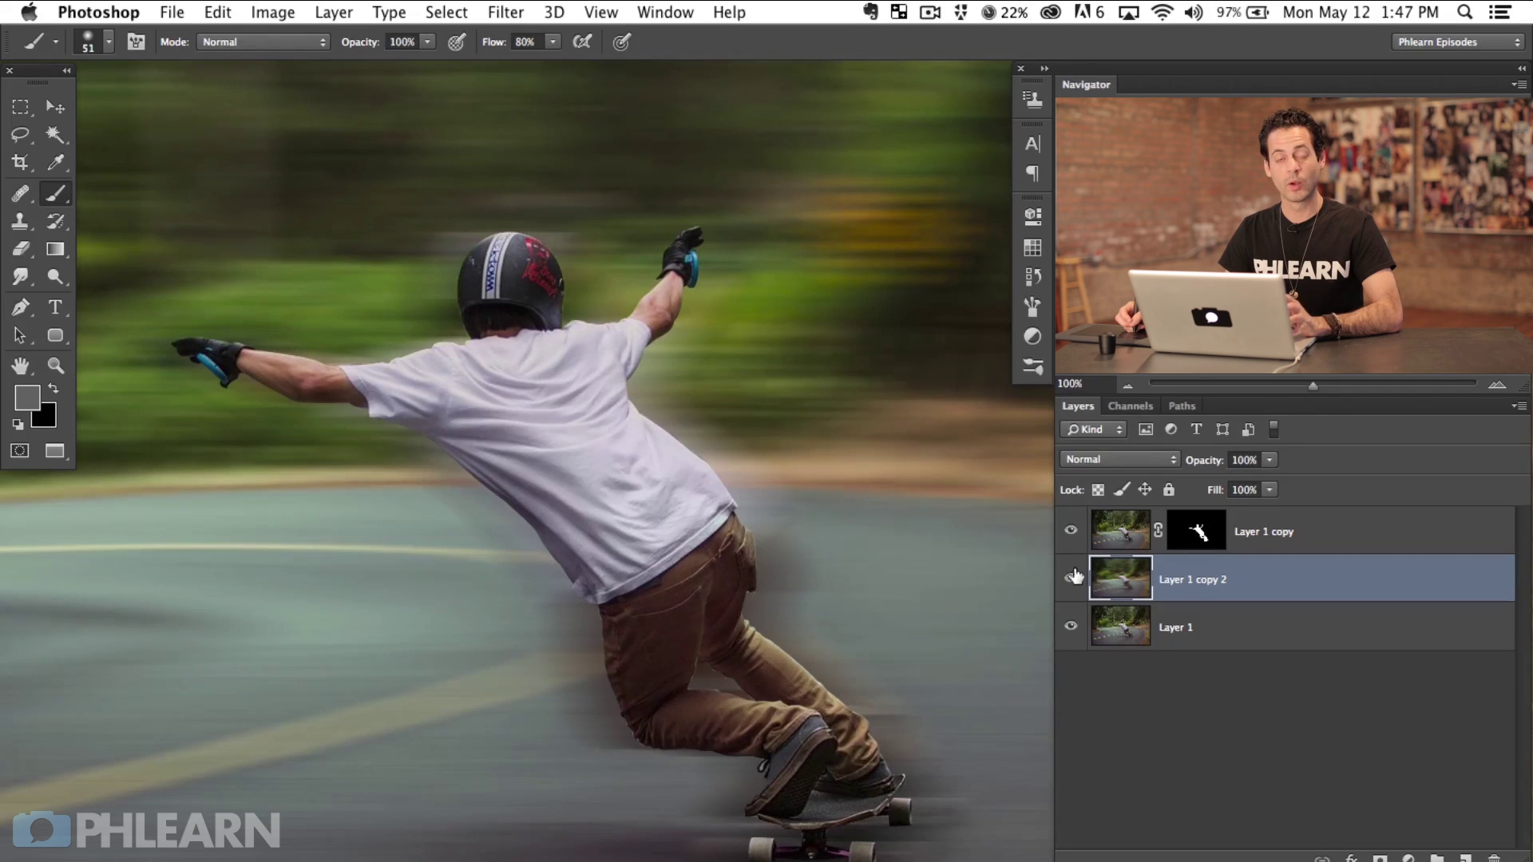
click(1071, 530)
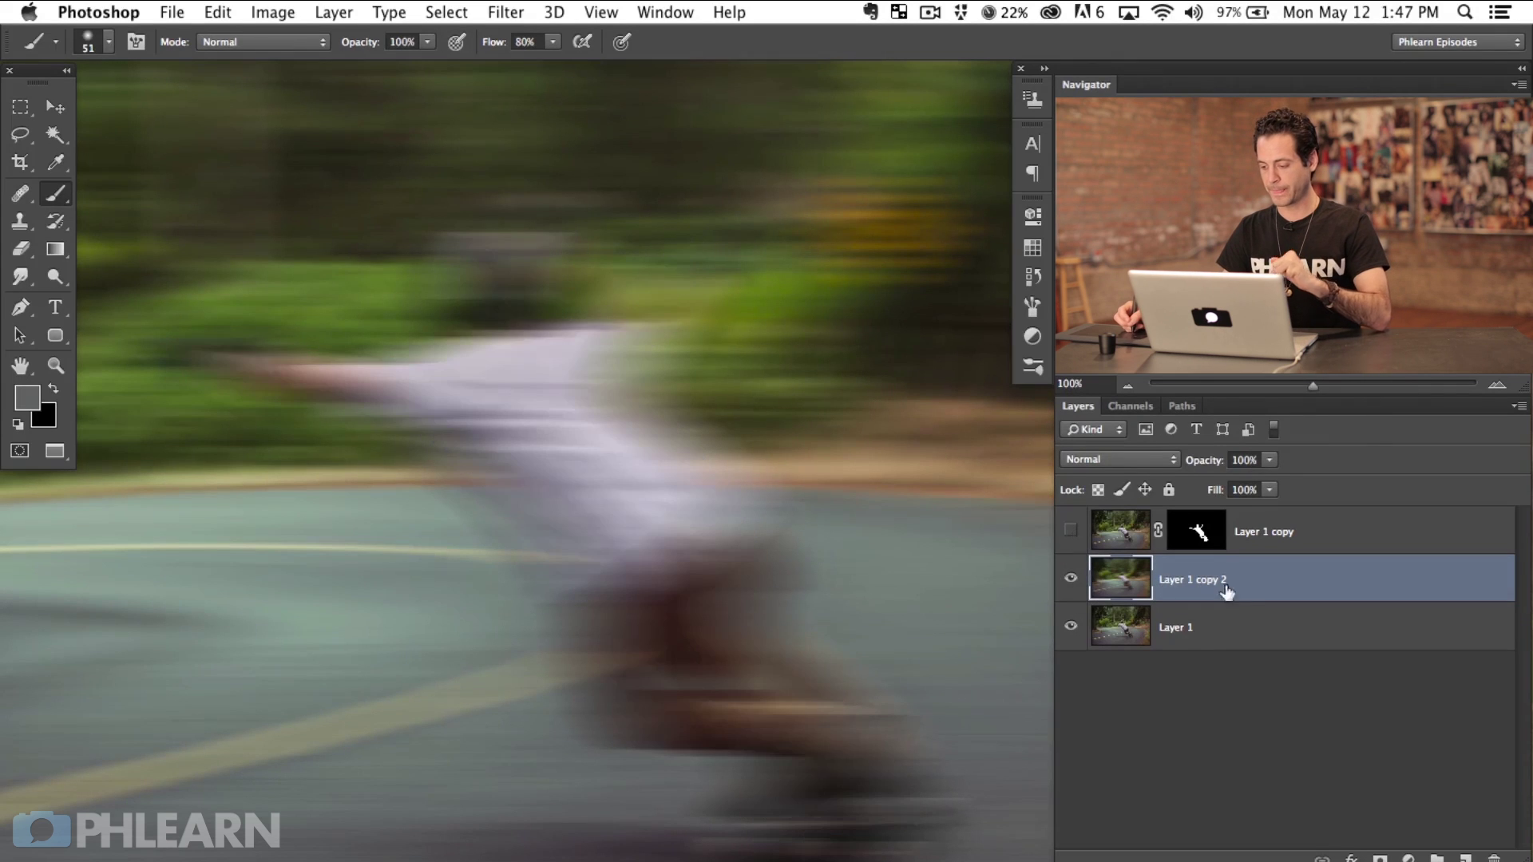
key(Delete)
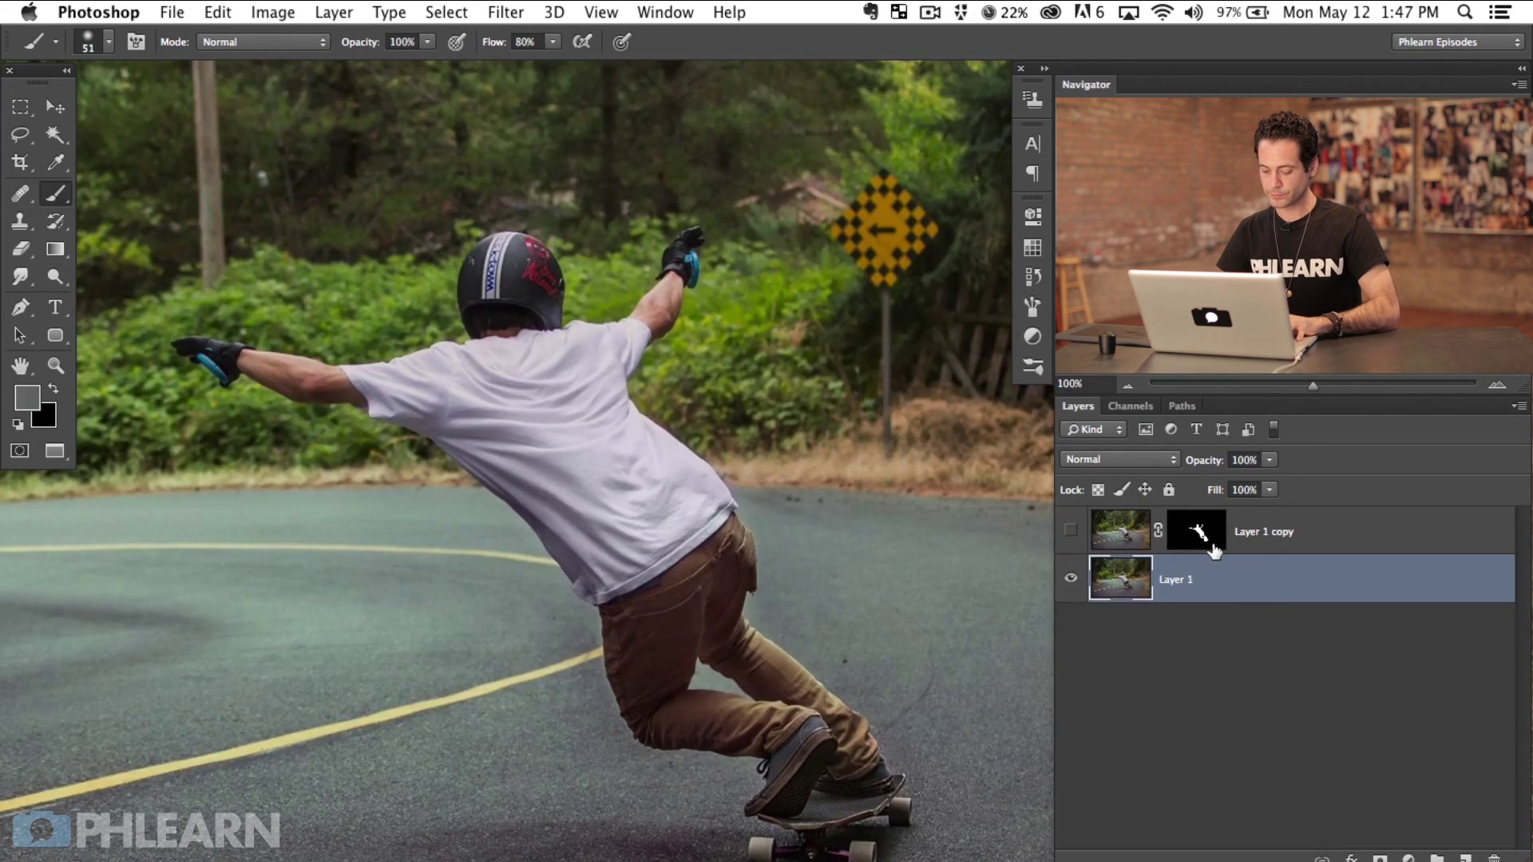
Add empty Layer 2 and clone foliage over the left glove with the Clone Stamp at 80% flow
key(super+alt+shift+n)
click(25, 216)
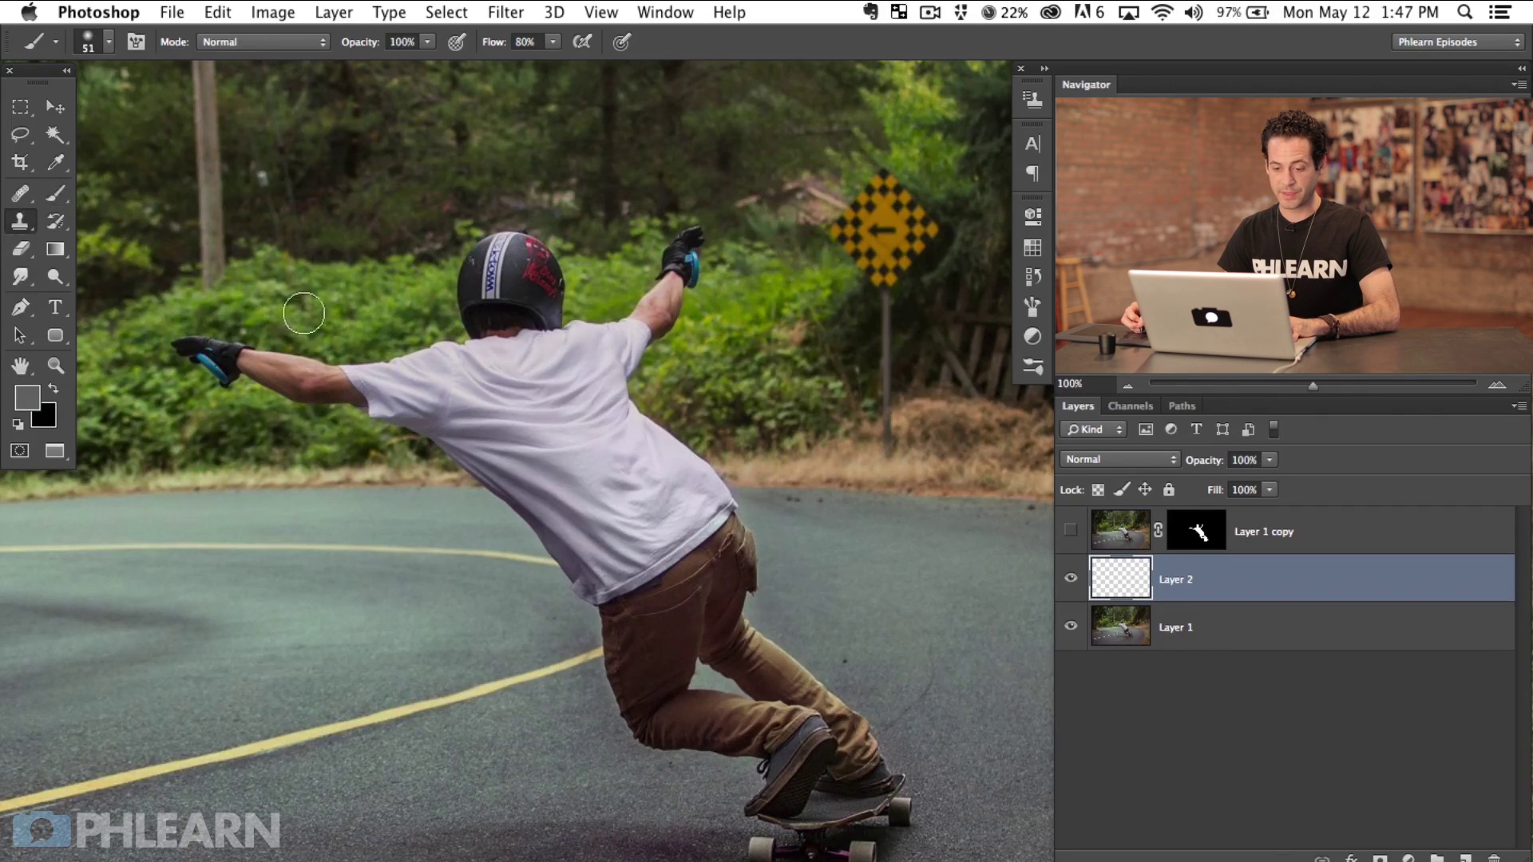
mouse_move(256, 402)
mouse_down()
mouse_move(311, 428)
mouse_move(174, 414)
mouse_up()
mouse_move(254, 367)
mouse_down()
mouse_move(280, 356)
mouse_move(254, 377)
mouse_move(271, 406)
mouse_move(323, 387)
mouse_move(265, 376)
mouse_move(350, 414)
mouse_move(343, 427)
mouse_move(346, 403)
mouse_move(385, 422)
mouse_move(447, 412)
mouse_move(386, 409)
mouse_move(347, 374)
mouse_move(388, 370)
mouse_move(399, 399)
mouse_move(459, 432)
mouse_move(441, 445)
mouse_move(488, 473)
mouse_move(514, 463)
mouse_move(453, 470)
mouse_move(646, 473)
mouse_move(564, 473)
mouse_move(618, 435)
mouse_move(548, 417)
mouse_move(446, 430)
mouse_move(466, 395)
mouse_move(391, 410)
mouse_move(501, 373)
mouse_move(490, 398)
mouse_move(558, 362)
mouse_move(548, 391)
mouse_move(603, 364)
mouse_move(543, 407)
mouse_move(607, 426)
mouse_move(649, 346)
mouse_up()
key(shift+8)
Clone bushes and tree texture over the raised arm, sleeve and helmet
mouse_move(723, 387)
mouse_down()
mouse_move(677, 365)
mouse_move(678, 388)
mouse_move(716, 335)
mouse_move(666, 340)
mouse_move(753, 313)
mouse_move(742, 291)
mouse_move(723, 317)
mouse_move(782, 285)
mouse_move(739, 269)
mouse_move(691, 309)
mouse_up()
mouse_move(624, 355)
mouse_down()
mouse_move(575, 295)
mouse_move(531, 291)
mouse_move(563, 300)
mouse_move(551, 264)
mouse_move(540, 297)
mouse_move(589, 293)
mouse_move(539, 314)
mouse_move(590, 331)
mouse_move(531, 356)
mouse_move(570, 318)
mouse_up()
alt+click(616, 234)
alt+click(660, 288)
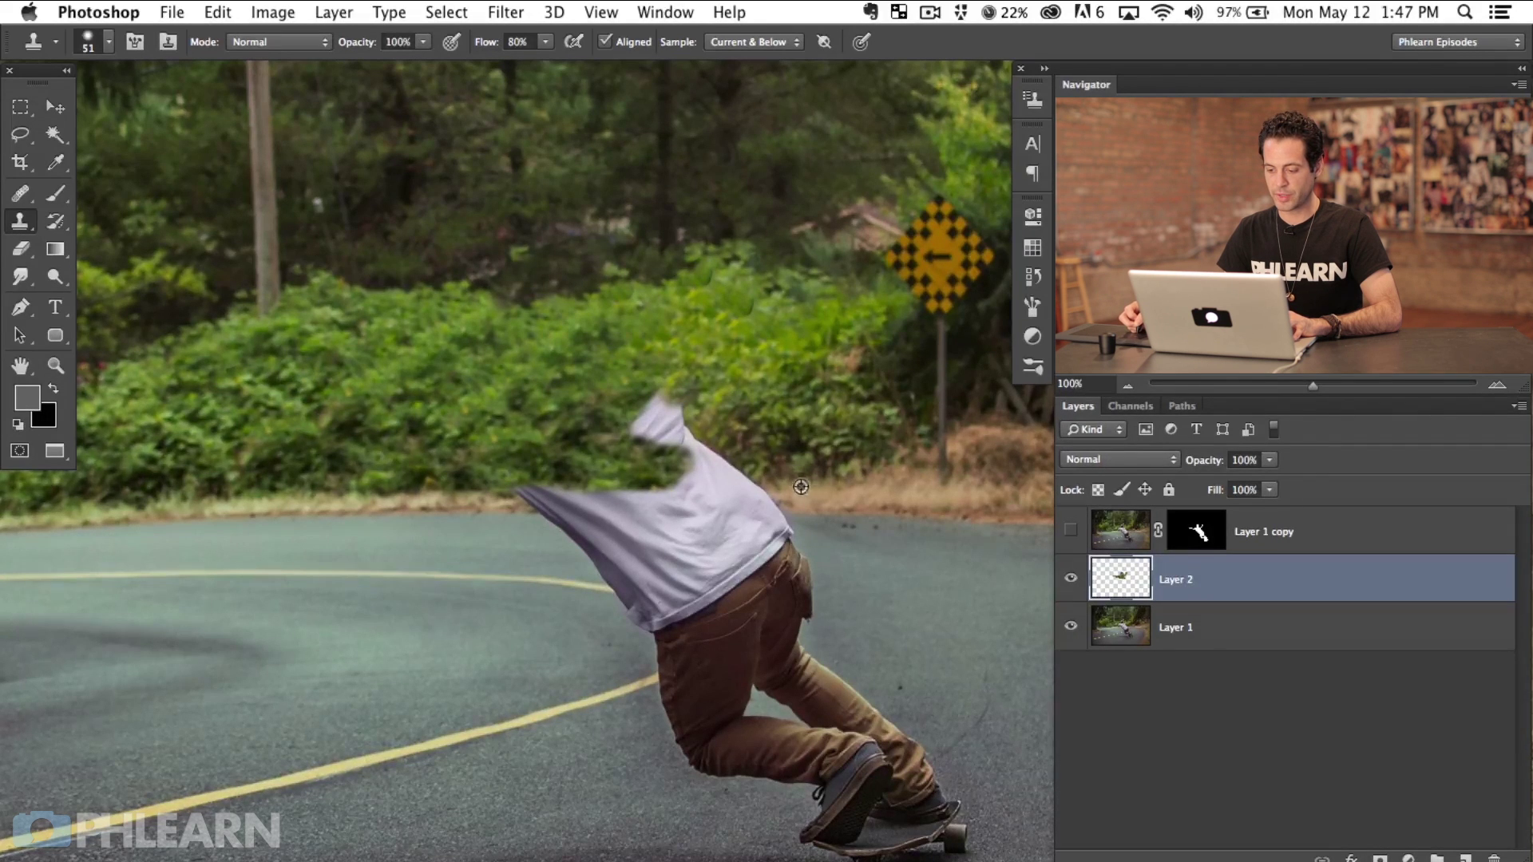
Cover the shirt's top and upper-left edge with cloned bushes and roadside grass, undoing misplaced patches
mouse_move(705, 471)
mouse_down()
mouse_move(738, 479)
mouse_move(679, 456)
mouse_up()
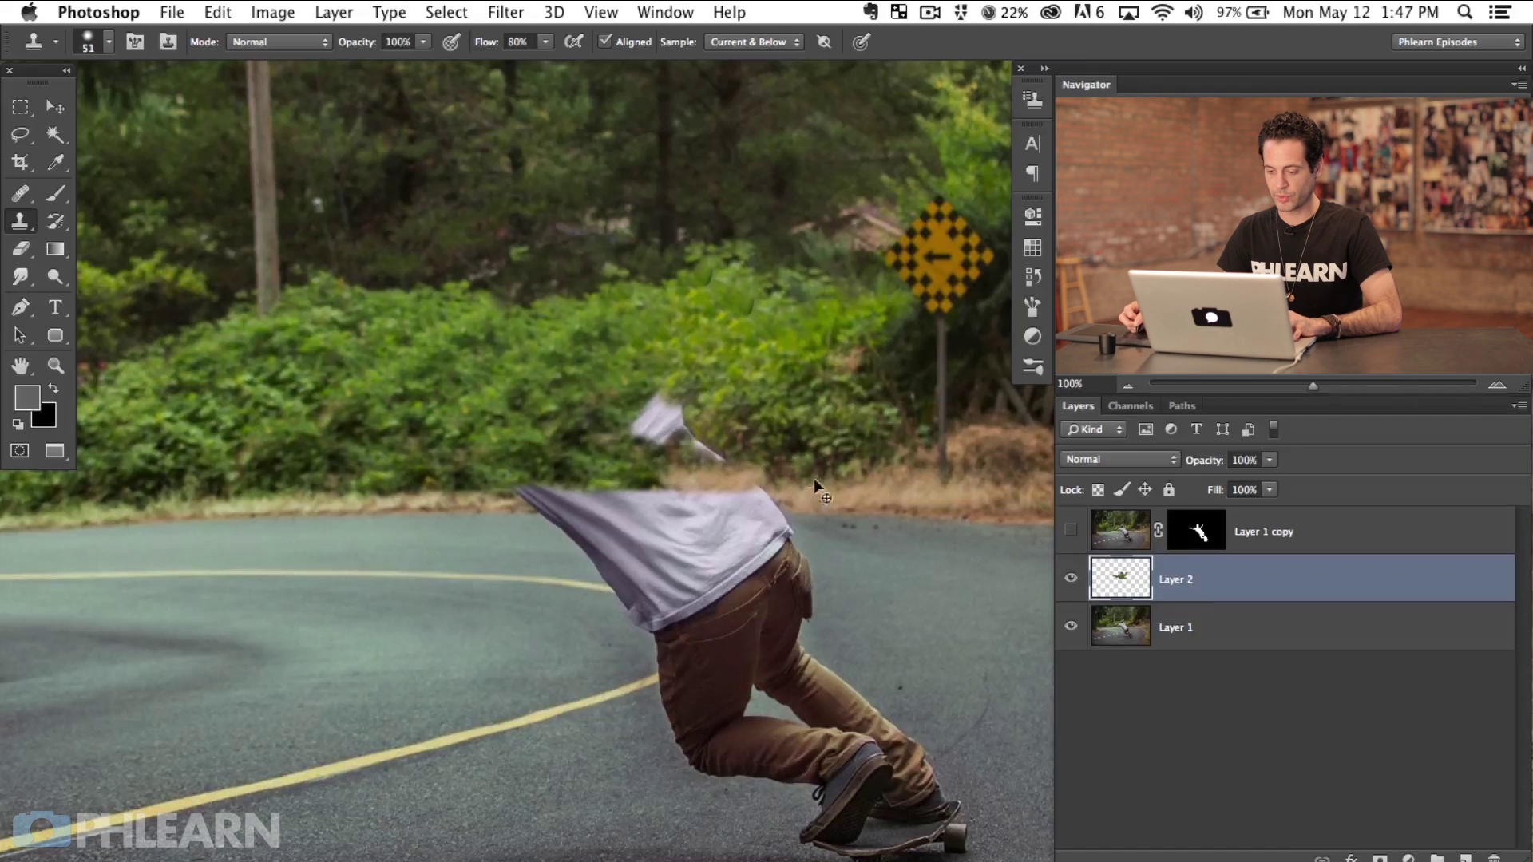
key(super+z)
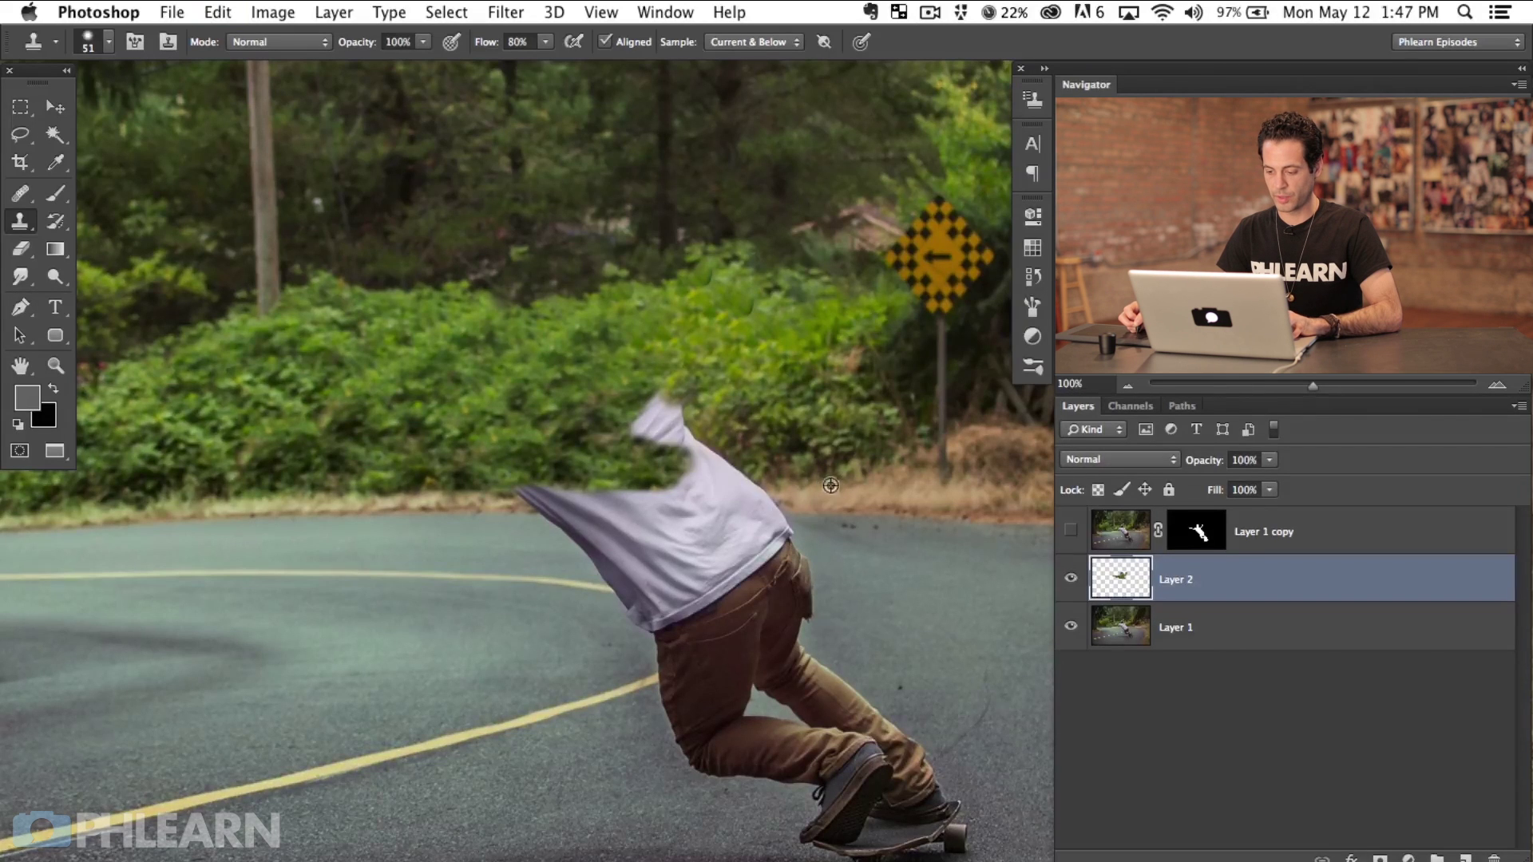
key(super+z)
mouse_move(712, 489)
mouse_down()
mouse_move(761, 492)
mouse_move(713, 486)
mouse_move(719, 468)
mouse_move(647, 421)
mouse_up()
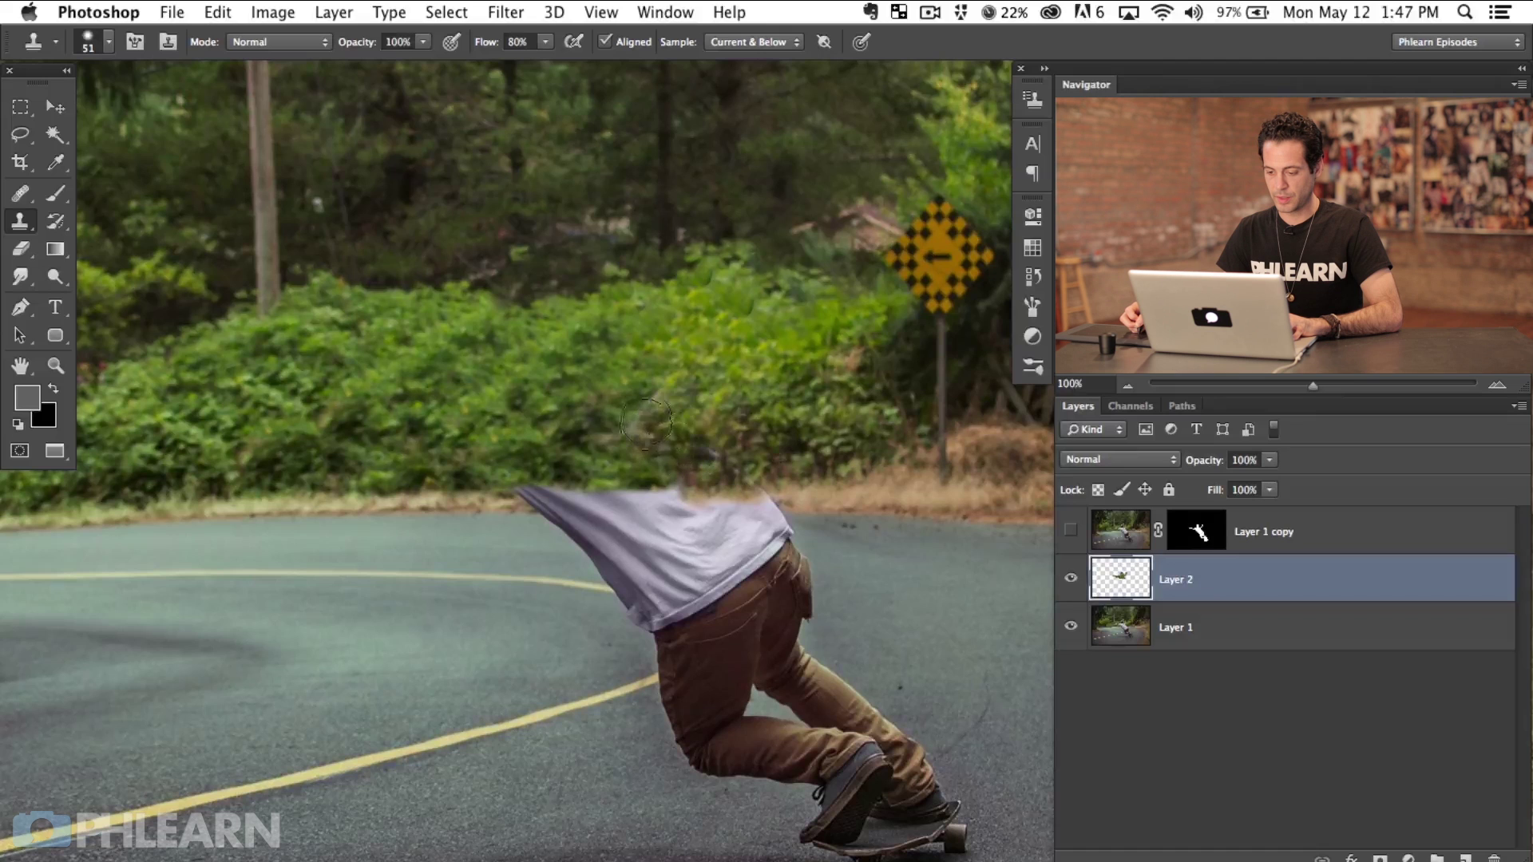
alt+click(341, 502)
click(545, 515)
drag(551, 503, 672, 483)
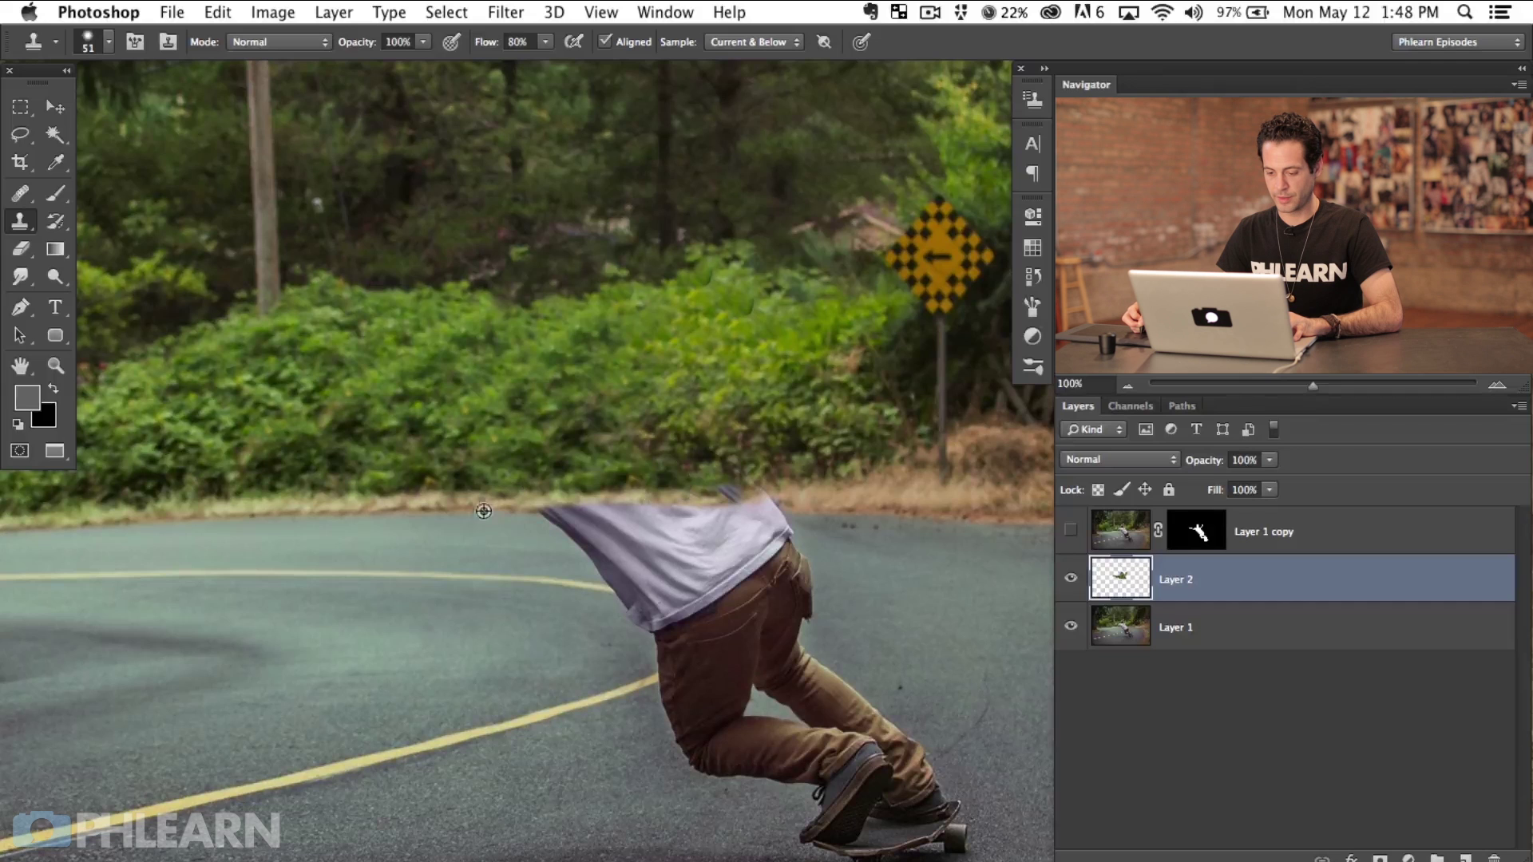
key(super+z)
mouse_move(555, 513)
mouse_down()
mouse_move(600, 512)
mouse_move(545, 508)
mouse_move(831, 509)
mouse_move(732, 511)
mouse_move(748, 512)
mouse_move(733, 494)
mouse_move(768, 494)
mouse_move(685, 503)
mouse_move(699, 514)
mouse_move(673, 521)
mouse_move(796, 545)
mouse_move(696, 512)
mouse_move(559, 519)
mouse_move(626, 519)
mouse_up()
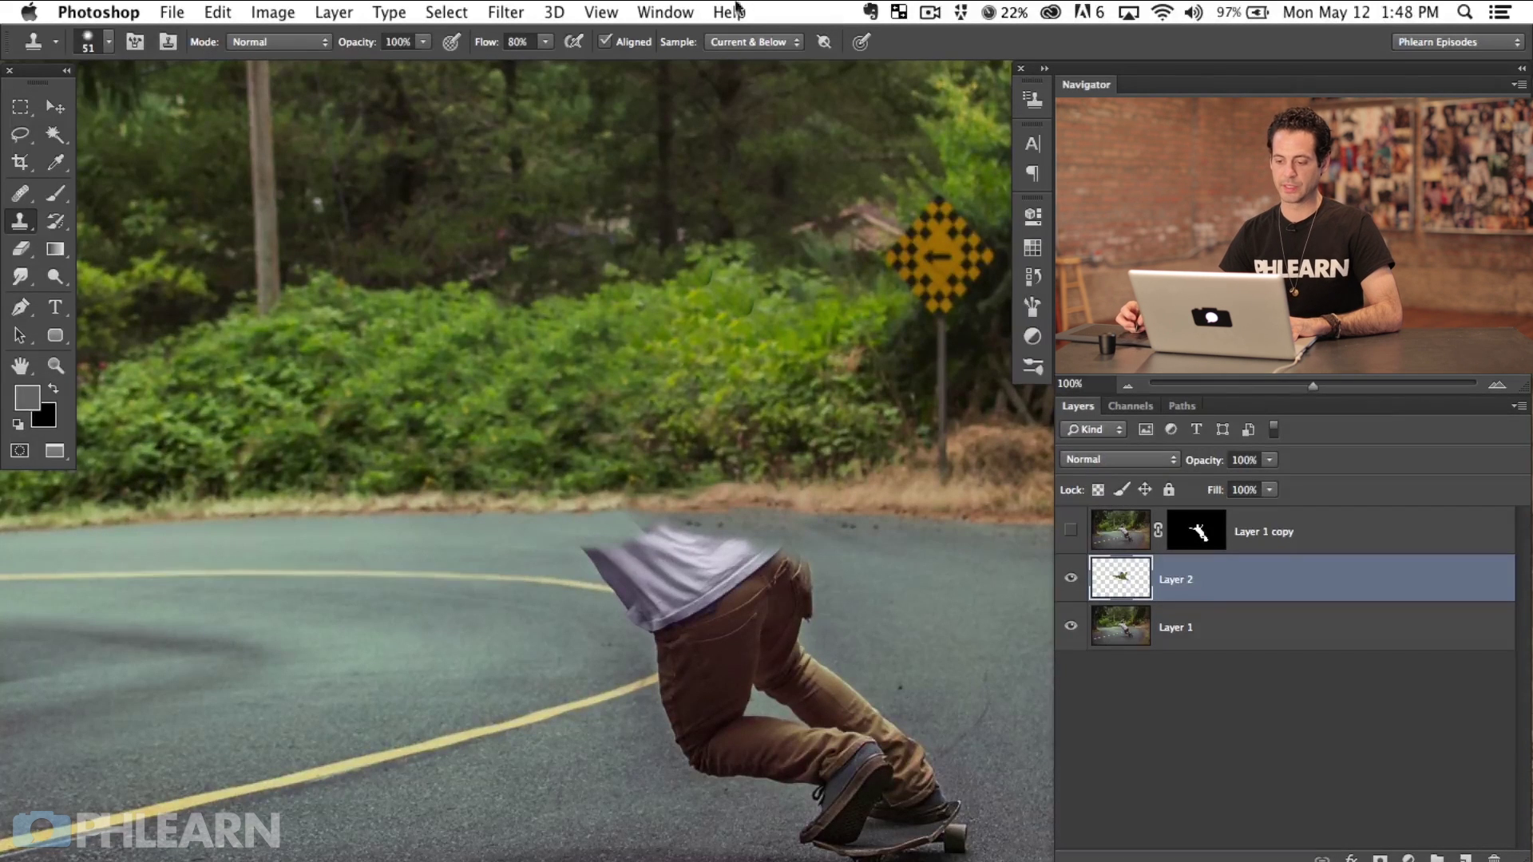
Clone road texture over the trouser edge, upper leg, lower leg and shoe
mouse_move(652, 567)
mouse_down()
mouse_move(651, 581)
mouse_move(603, 516)
mouse_move(689, 573)
mouse_up()
drag(853, 700, 801, 698)
mouse_move(769, 614)
mouse_down()
mouse_move(782, 617)
mouse_move(741, 613)
mouse_move(779, 611)
mouse_move(670, 554)
mouse_up()
alt+click(826, 636)
mouse_move(758, 650)
mouse_down()
mouse_move(697, 706)
mouse_move(715, 638)
mouse_move(820, 664)
mouse_move(789, 660)
mouse_move(804, 660)
mouse_move(735, 713)
mouse_move(770, 687)
mouse_move(743, 697)
mouse_move(800, 716)
mouse_move(779, 736)
mouse_move(721, 716)
mouse_up()
alt+click(826, 646)
mouse_move(834, 763)
mouse_down()
mouse_move(861, 802)
mouse_move(830, 766)
mouse_move(809, 799)
mouse_move(859, 789)
mouse_move(858, 819)
mouse_move(819, 670)
mouse_move(855, 719)
mouse_move(860, 786)
mouse_up()
Enlarge the clone brush to 103 and cover the shoe and lower leg with fresh road
alt+click(903, 786)
alt+click(672, 827)
key(bracketright)
key(bracketright)
key(bracketright)
mouse_move(748, 798)
mouse_down()
mouse_move(785, 768)
mouse_move(697, 780)
mouse_move(635, 759)
mouse_move(731, 750)
mouse_move(799, 854)
mouse_up()
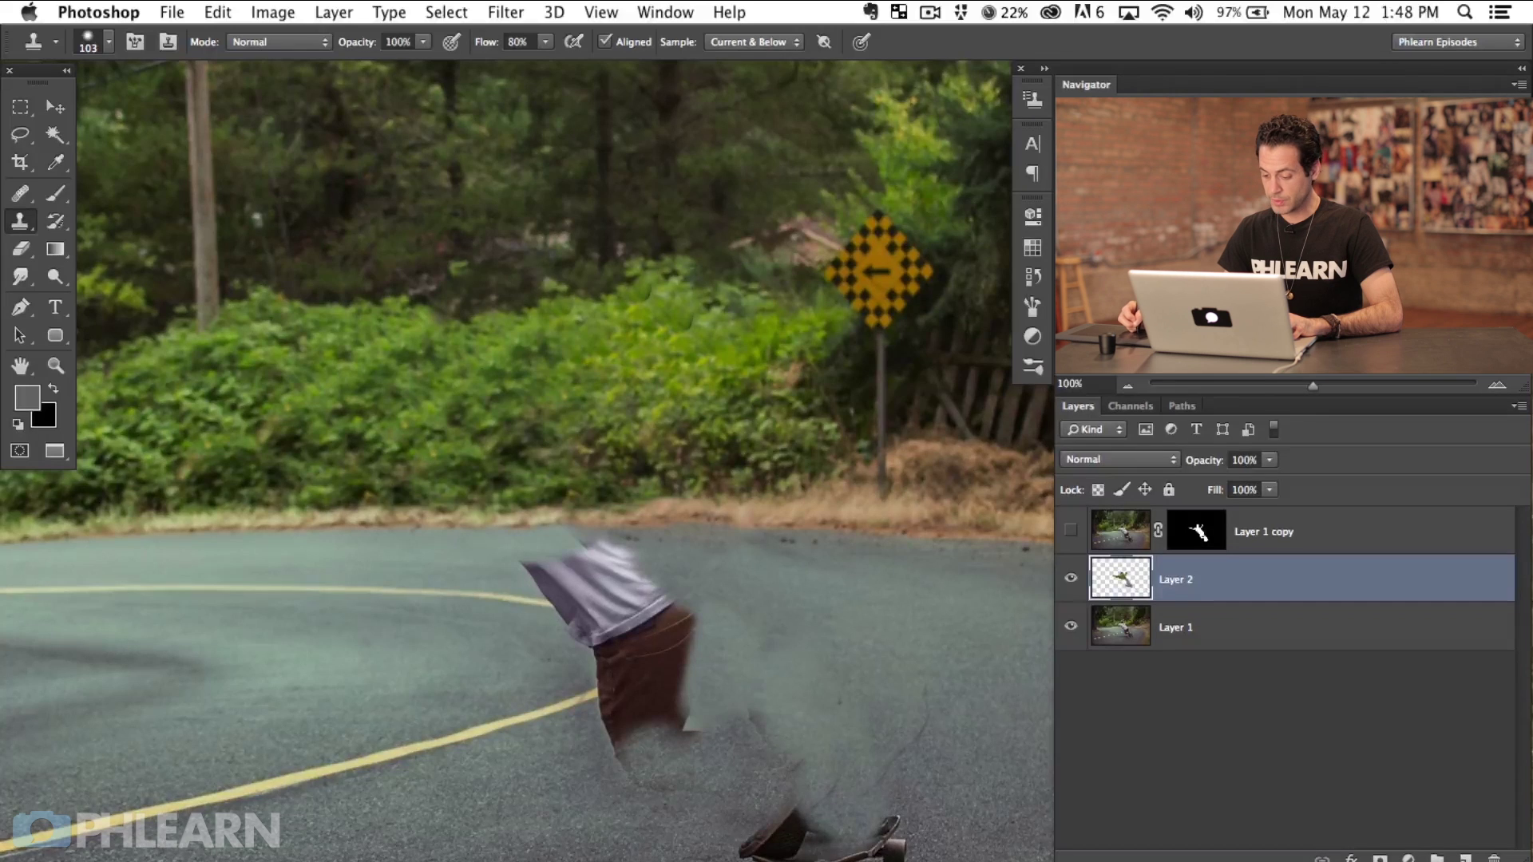
scroll(822, 743, down, 5)
Clone road over the shorts' lower edge, the hazy patch and the pants' lower-left edge, using brush sizes 140 and 38
alt+click(608, 693)
mouse_move(648, 649)
mouse_down()
mouse_move(673, 597)
mouse_move(587, 652)
mouse_move(620, 604)
mouse_move(569, 621)
mouse_move(628, 580)
mouse_move(623, 604)
mouse_move(669, 645)
mouse_move(693, 623)
mouse_up()
alt+click(541, 670)
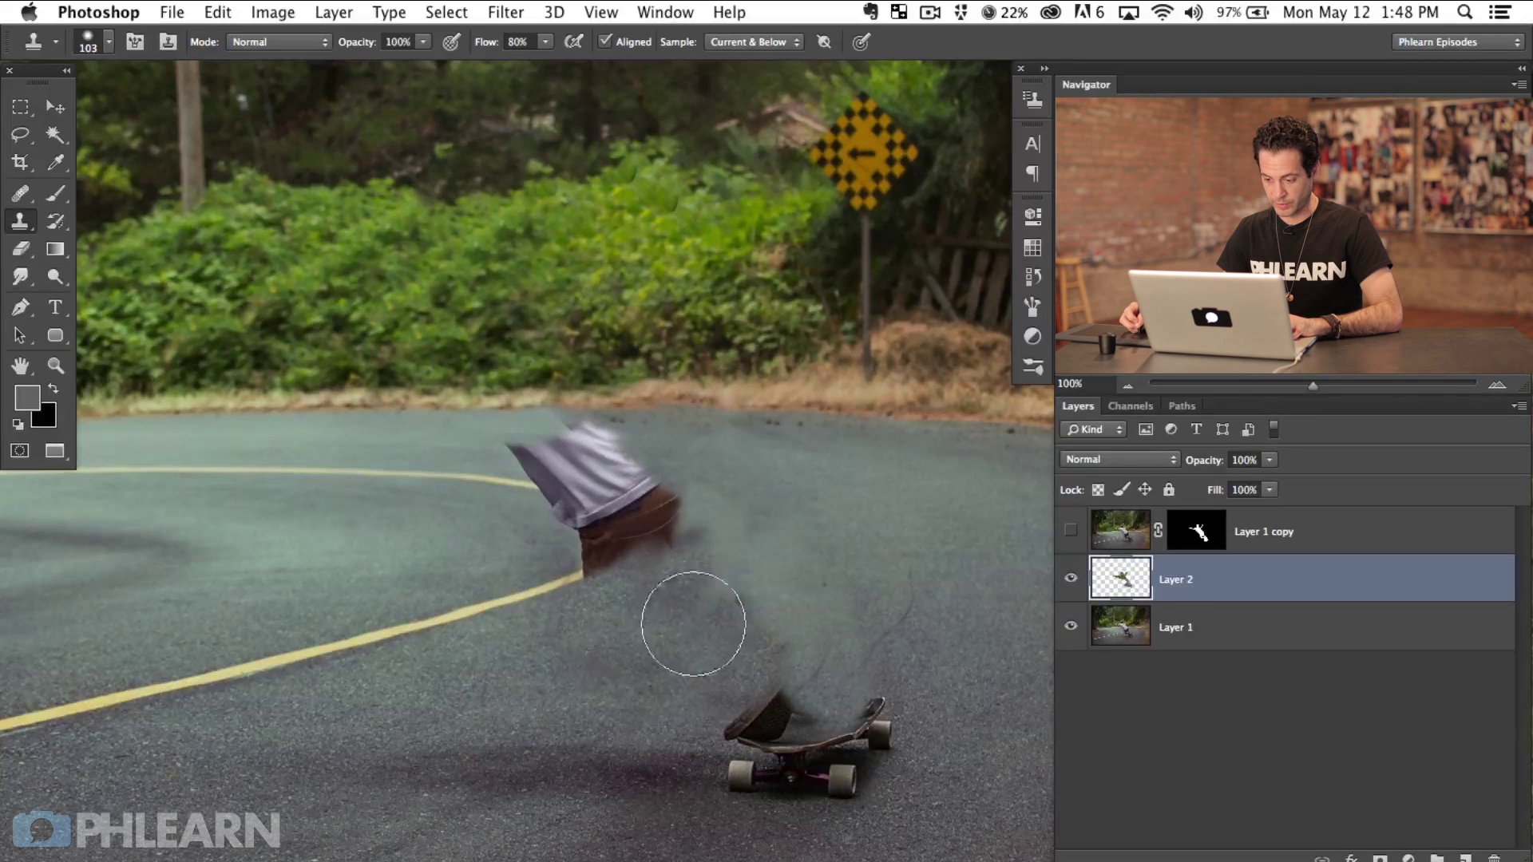
alt+click(677, 643)
drag(754, 559, 758, 592)
ctrl+alt+drag(792, 646, 872, 621)
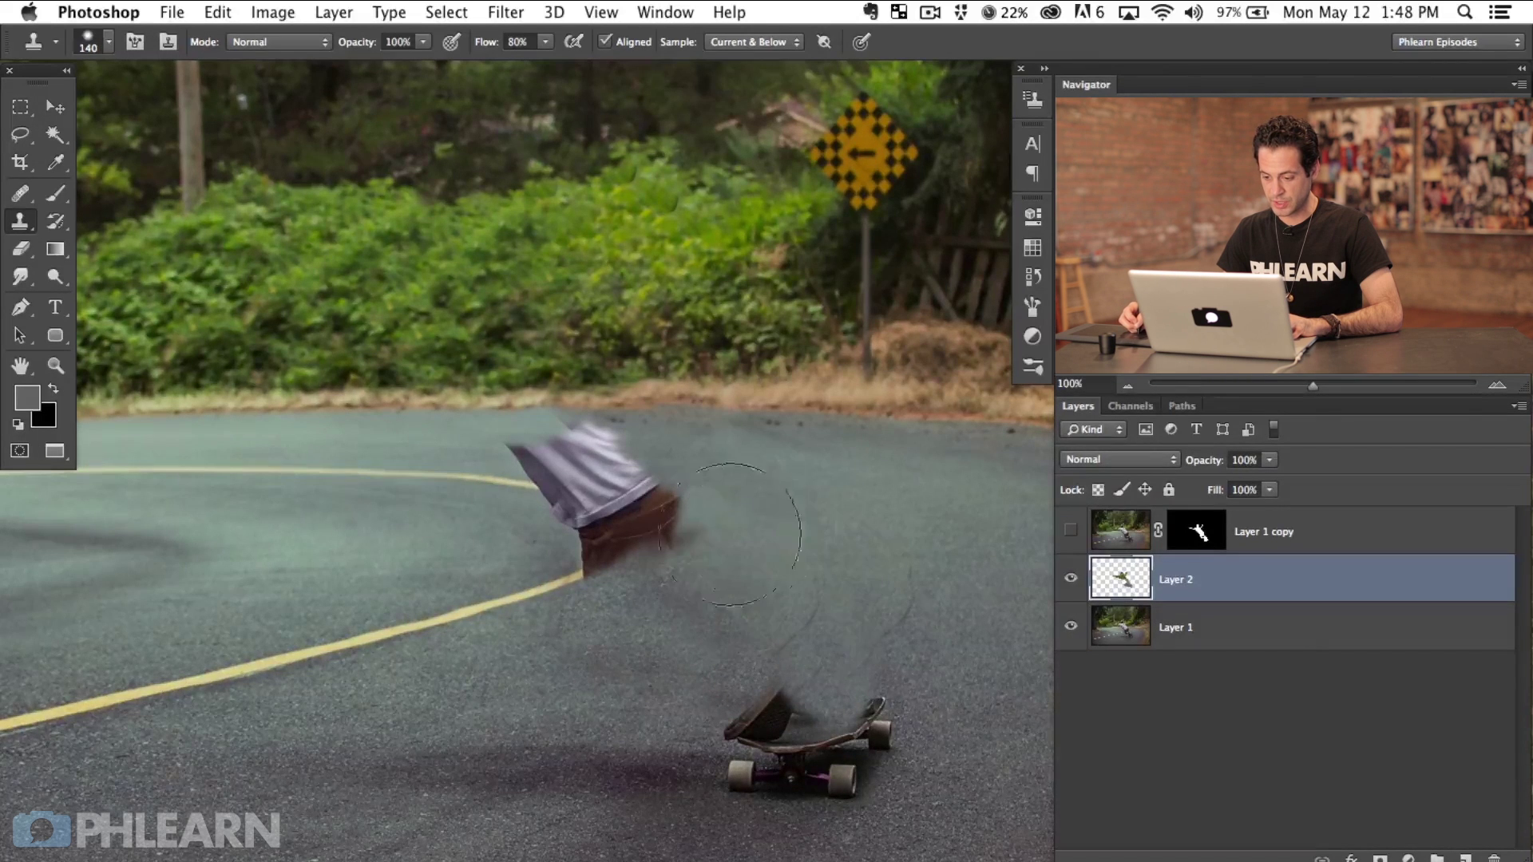
ctrl+alt+drag(535, 552, 478, 558)
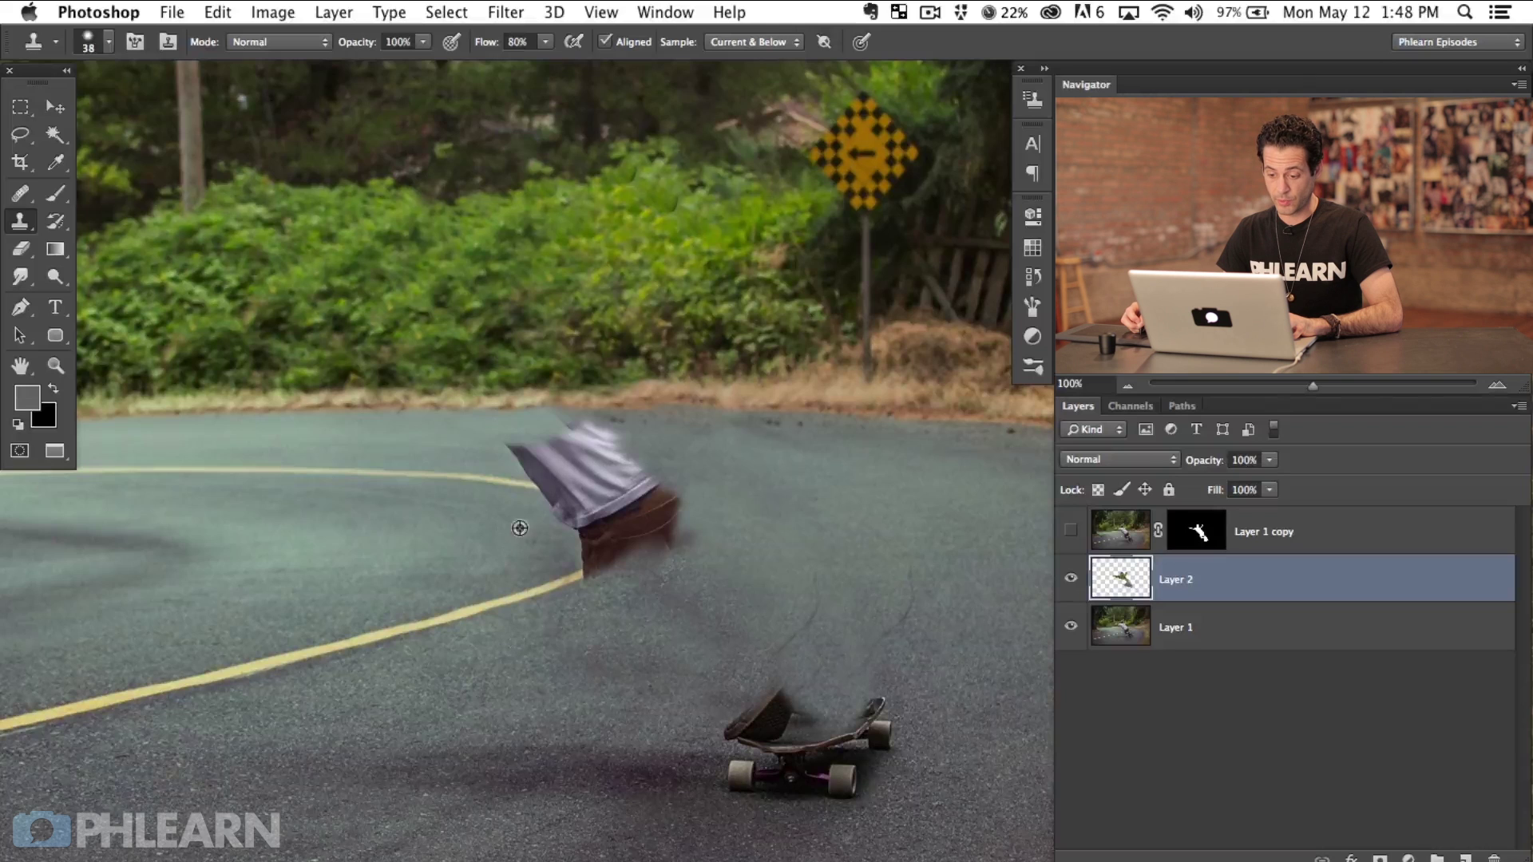
mouse_move(543, 500)
mouse_down()
mouse_move(596, 533)
mouse_move(564, 551)
mouse_move(602, 524)
mouse_move(571, 561)
mouse_move(587, 533)
mouse_move(511, 552)
mouse_move(553, 565)
mouse_up()
Clone road over the left of the shirt and the grey smudge, then shrink the brush to 57
alt+click(495, 430)
mouse_move(523, 467)
mouse_down()
mouse_move(591, 459)
mouse_move(558, 447)
mouse_move(607, 440)
mouse_move(599, 452)
mouse_move(671, 511)
mouse_move(616, 587)
mouse_move(623, 480)
mouse_move(593, 462)
mouse_move(617, 461)
mouse_move(612, 444)
mouse_move(541, 445)
mouse_move(575, 476)
mouse_move(526, 527)
mouse_up()
alt+click(531, 456)
mouse_move(524, 452)
mouse_down()
mouse_move(574, 433)
mouse_move(540, 440)
mouse_up()
drag(516, 519, 503, 519)
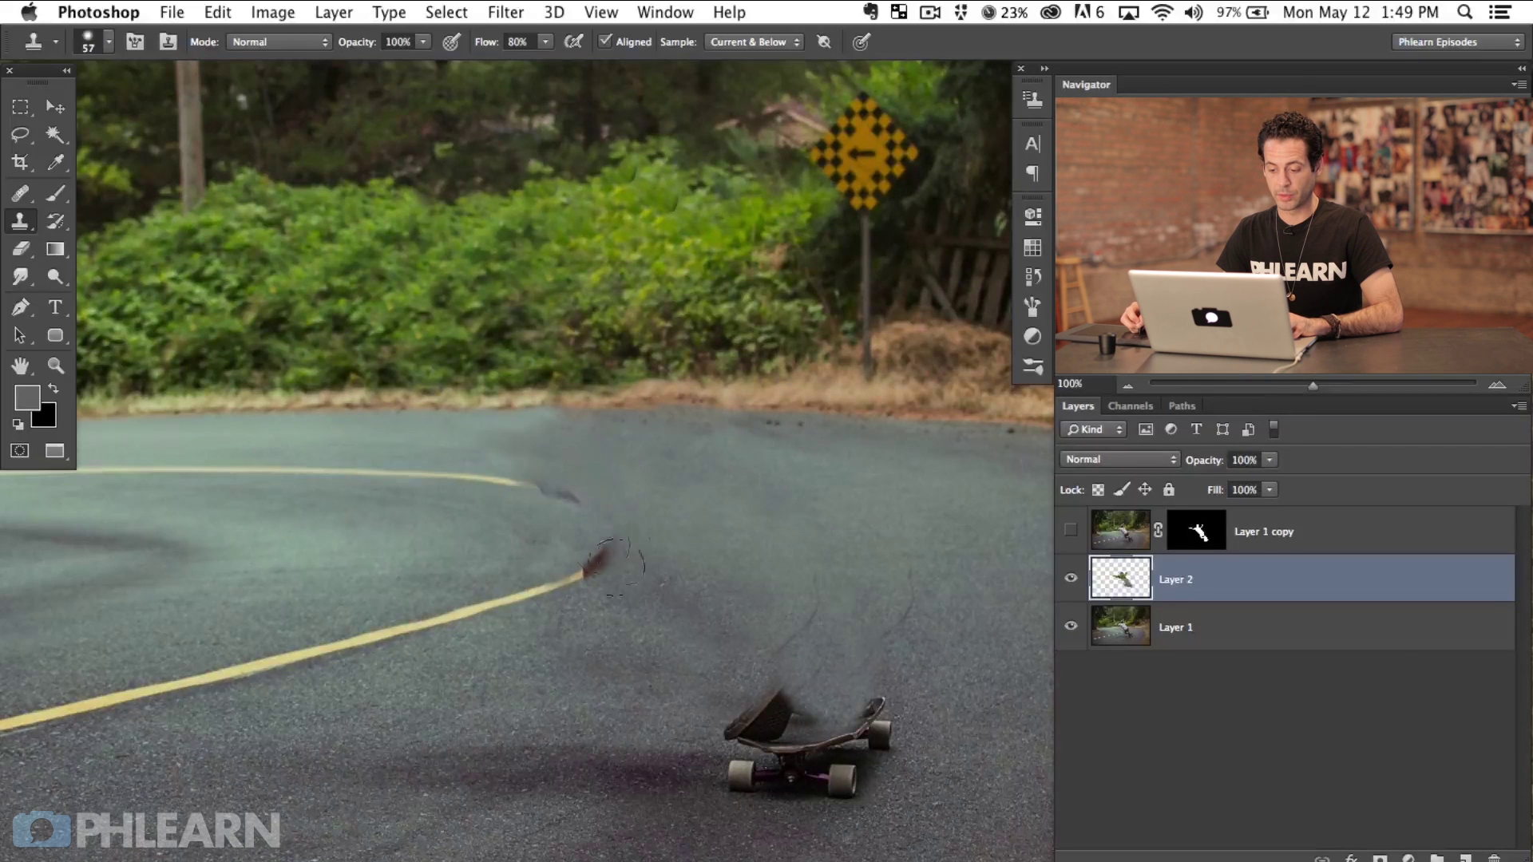
drag(813, 715, 792, 722)
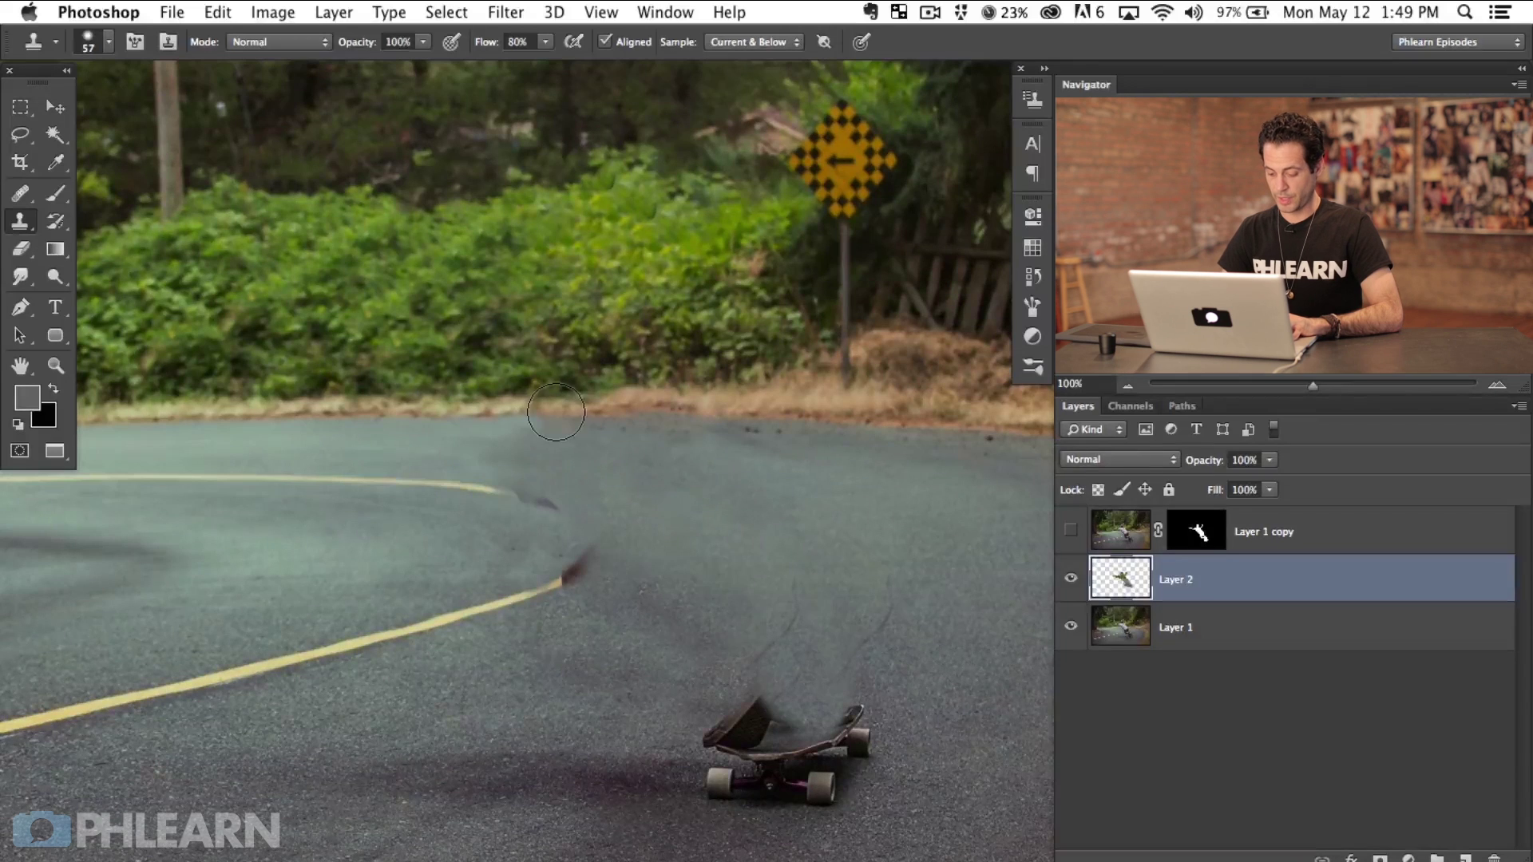
Add empty Layer 3 with a 12-pixel brush and sample the yellow line's colour
key(ctrl+alt+shift+n)
key(b)
drag(526, 595, 506, 614)
alt+click(504, 604)
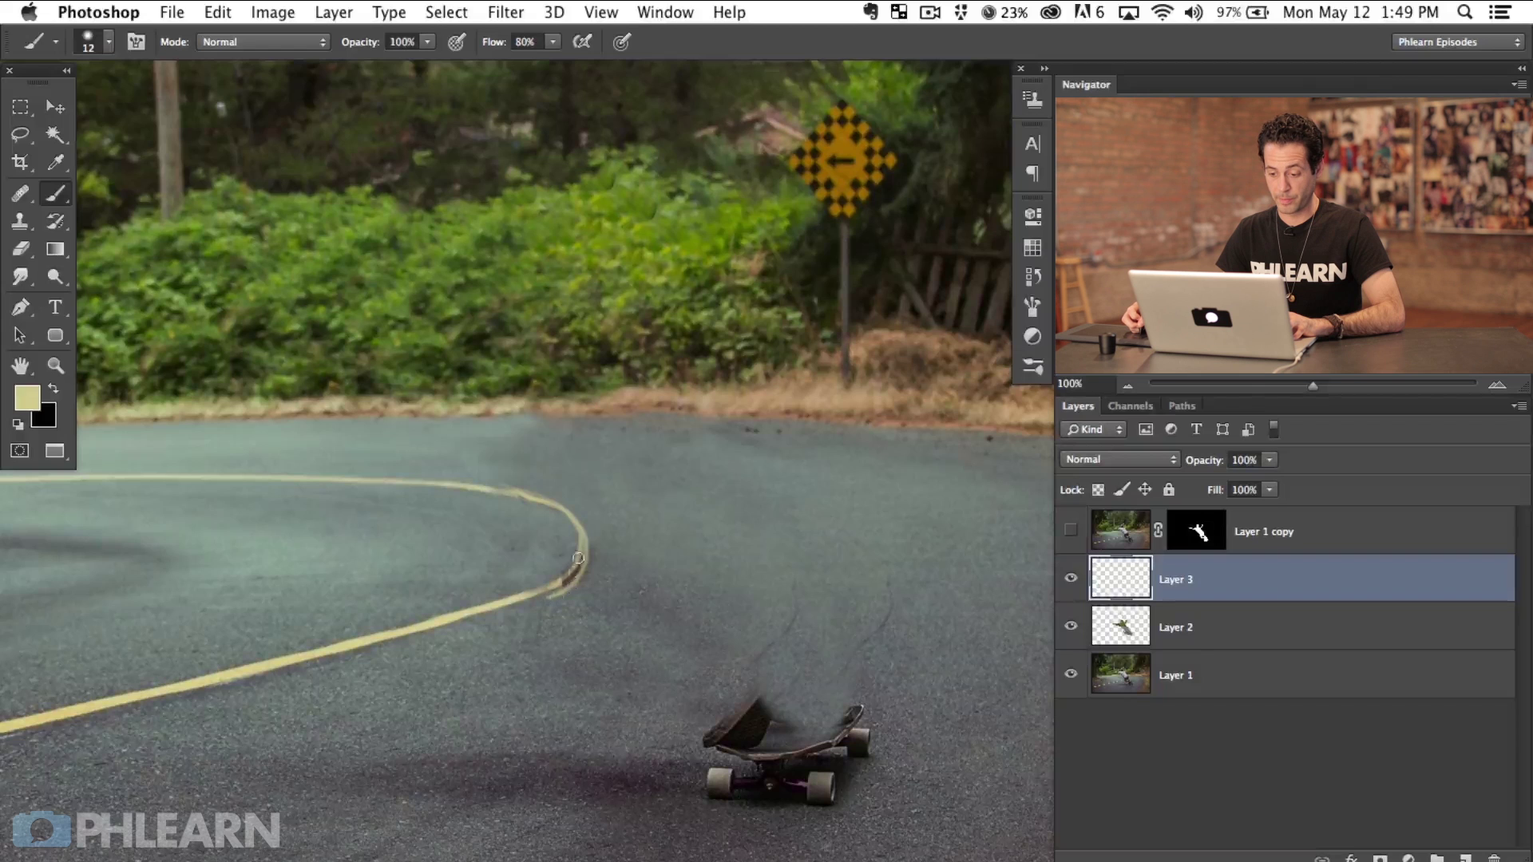
Thin the outer edge of the yellow line's curve with asphalt grey using a 41-pixel clone brush
alt+click(568, 605)
key(s)
mouse_move(570, 601)
mouse_down()
mouse_move(535, 617)
mouse_move(591, 576)
mouse_move(552, 604)
mouse_up()
alt+click(534, 620)
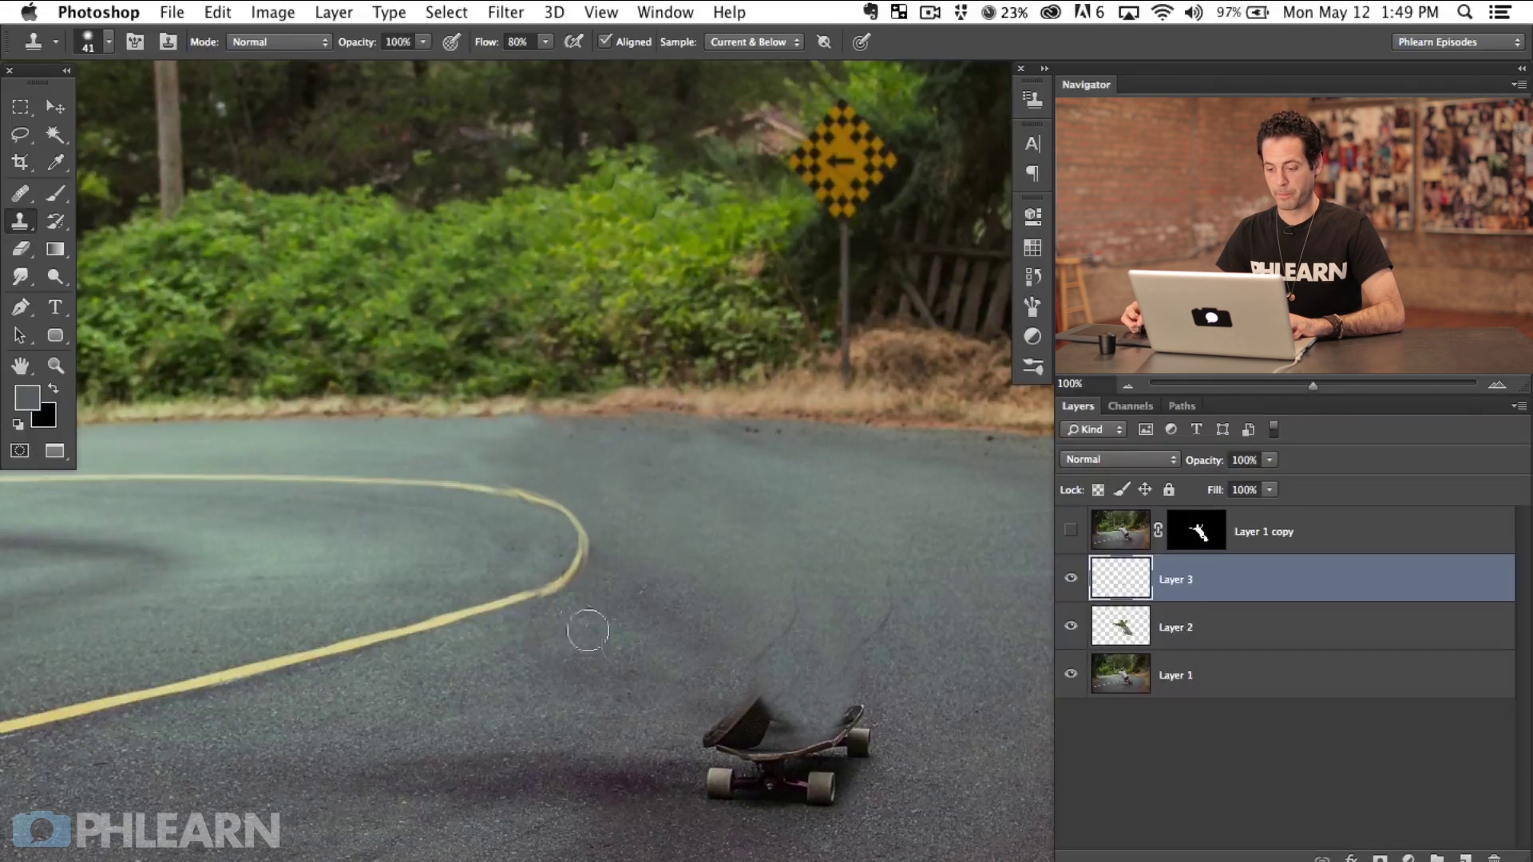
Zoom out to 50% and stamp all visible layers into a new Layer 4
key(super+minus)
key(super+minus)
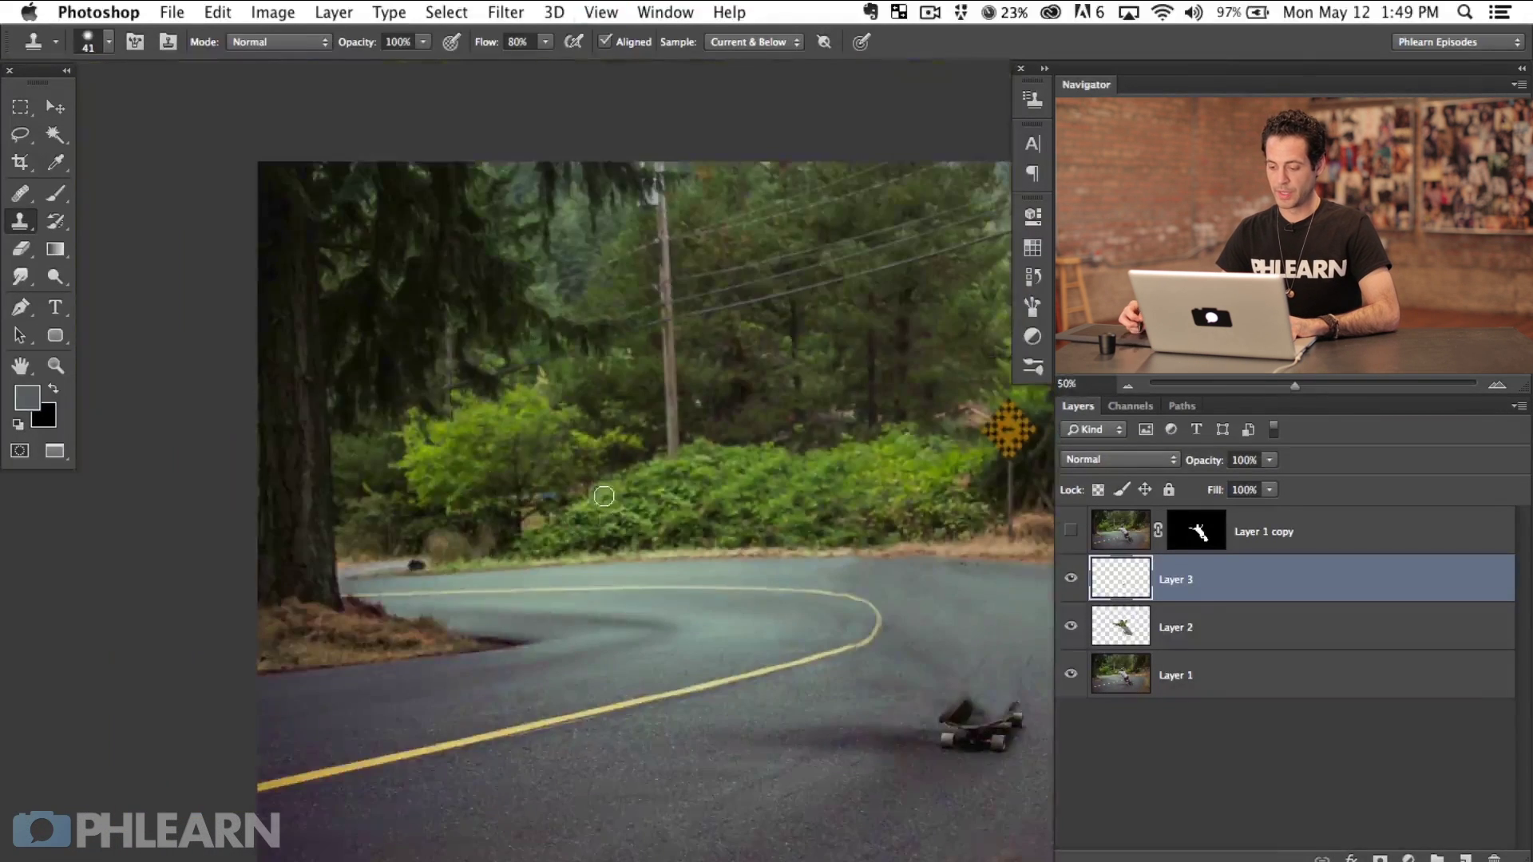
drag(684, 606, 503, 616)
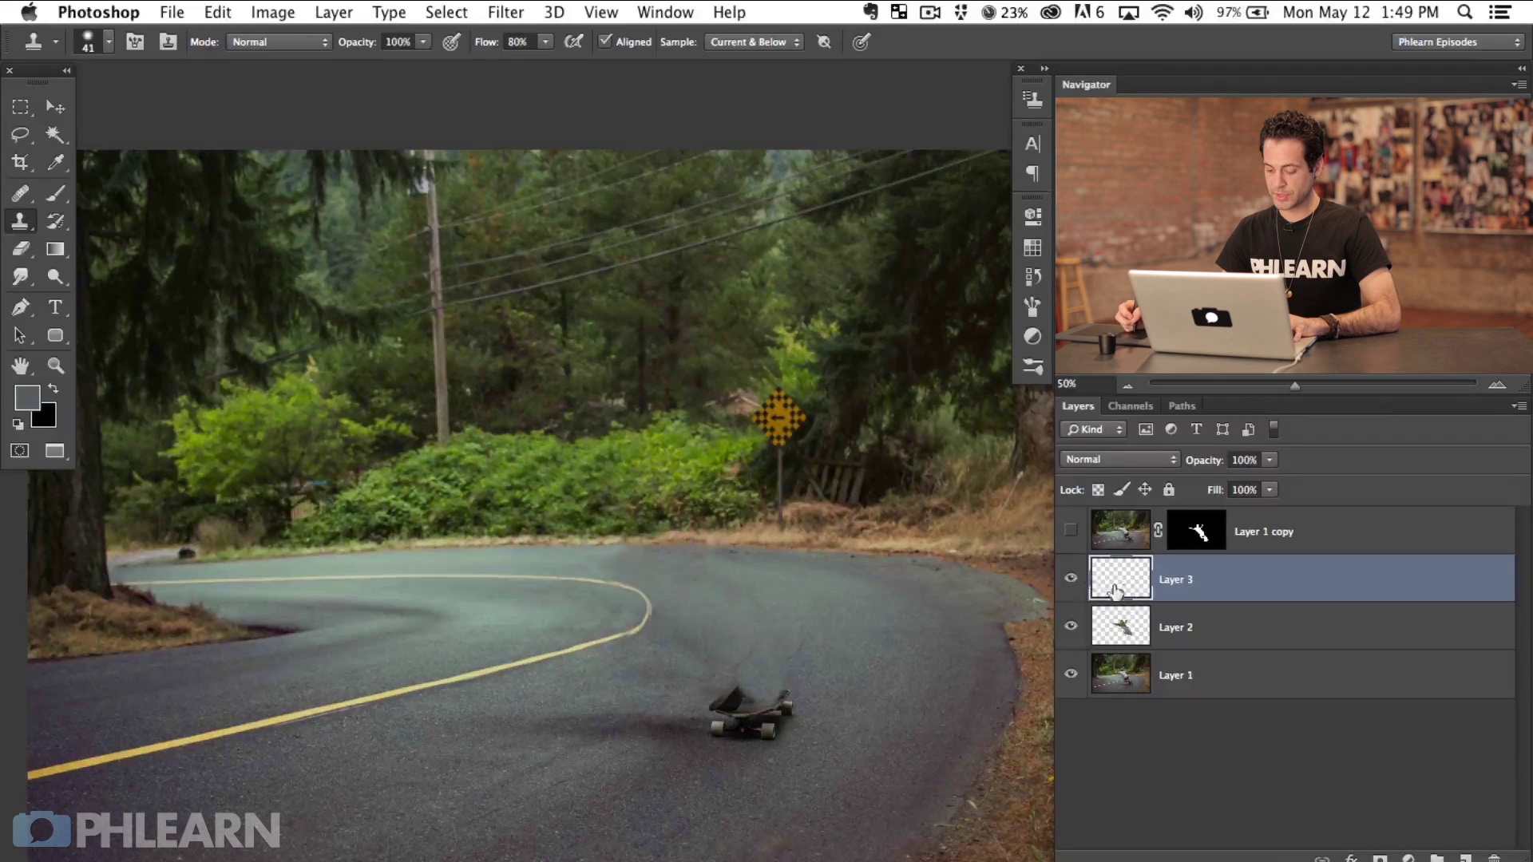
key(super+shift+alt+n)
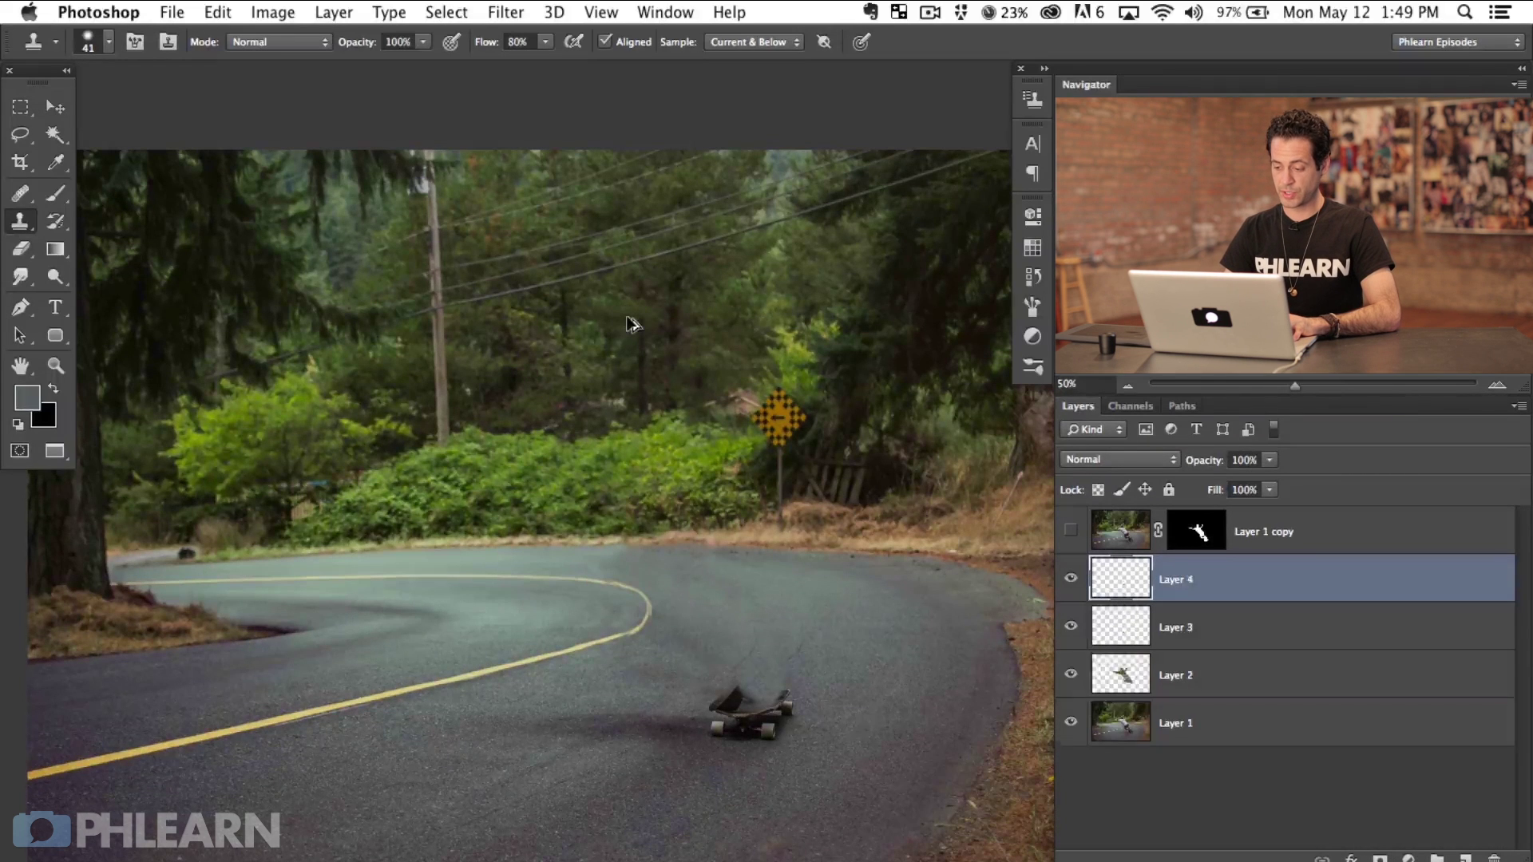
key(super+shift+alt+e)
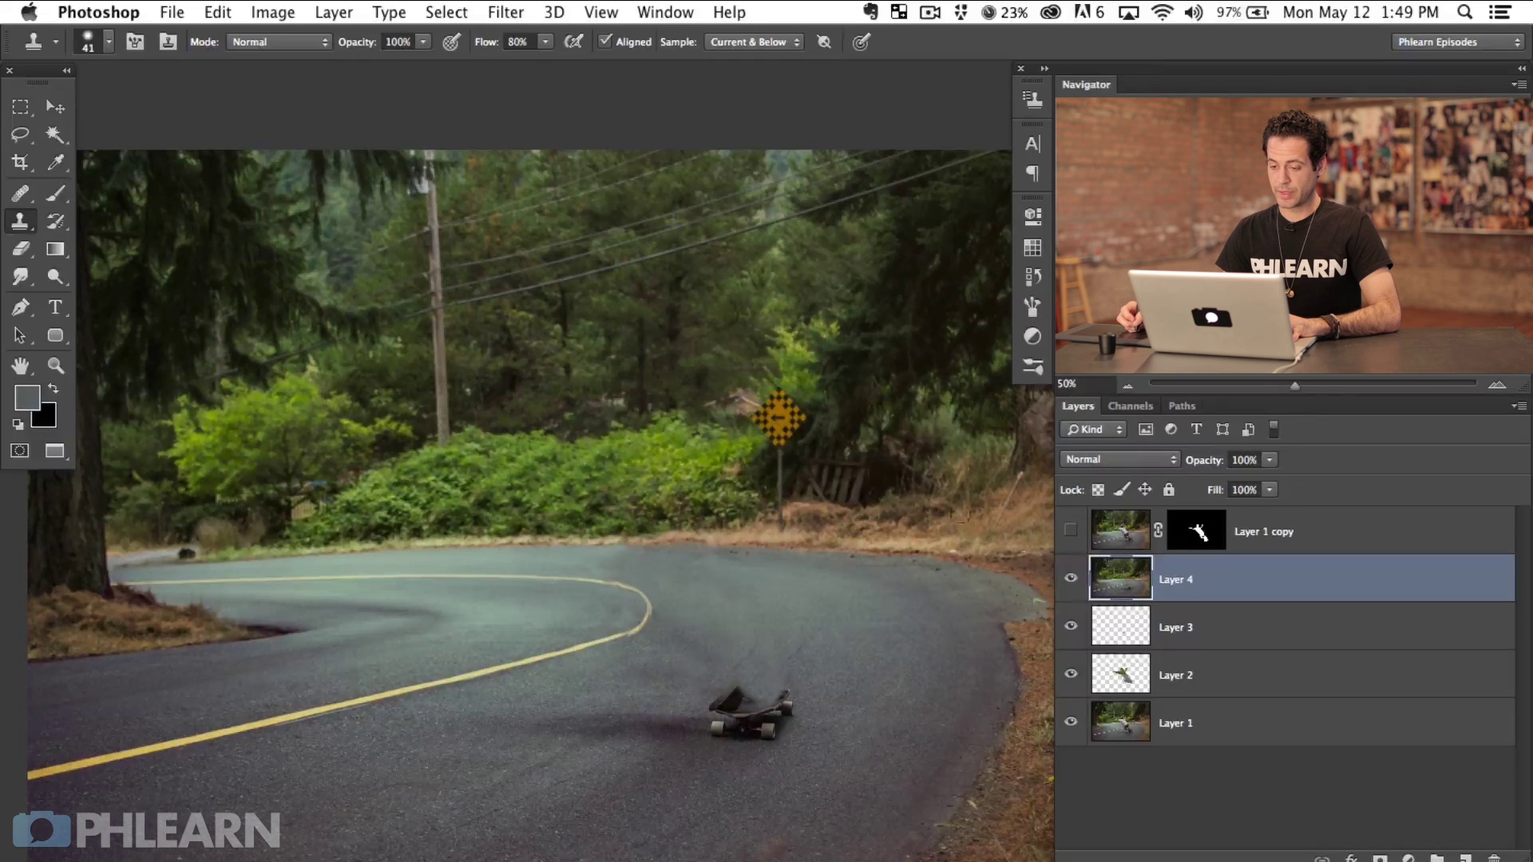
Apply Motion Blur (Angle 0, Distance 126) to the merged Layer 4
click(512, 12)
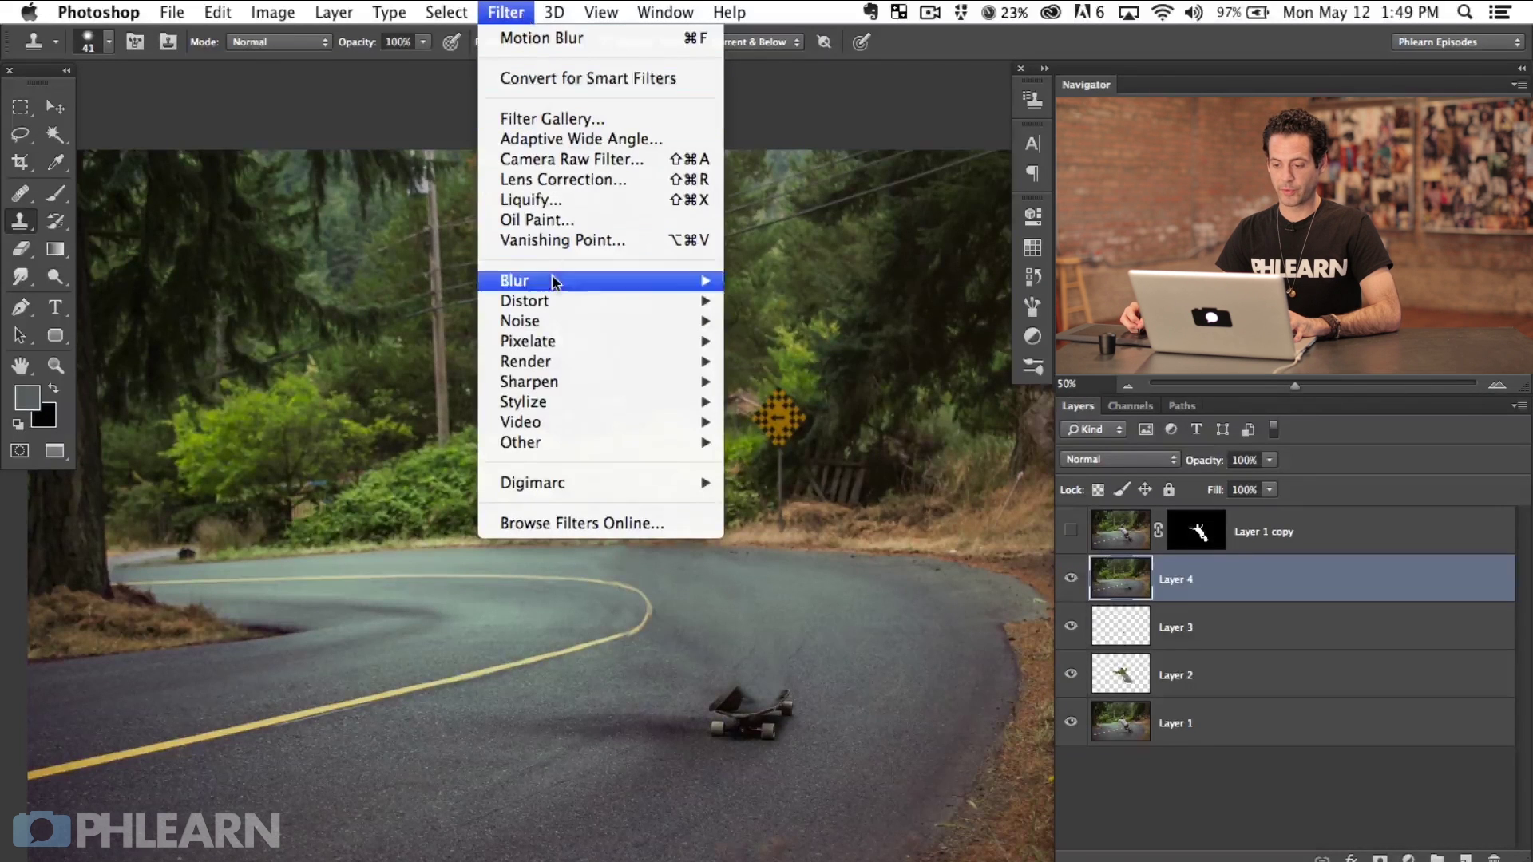
mouse_move(559, 281)
click(813, 484)
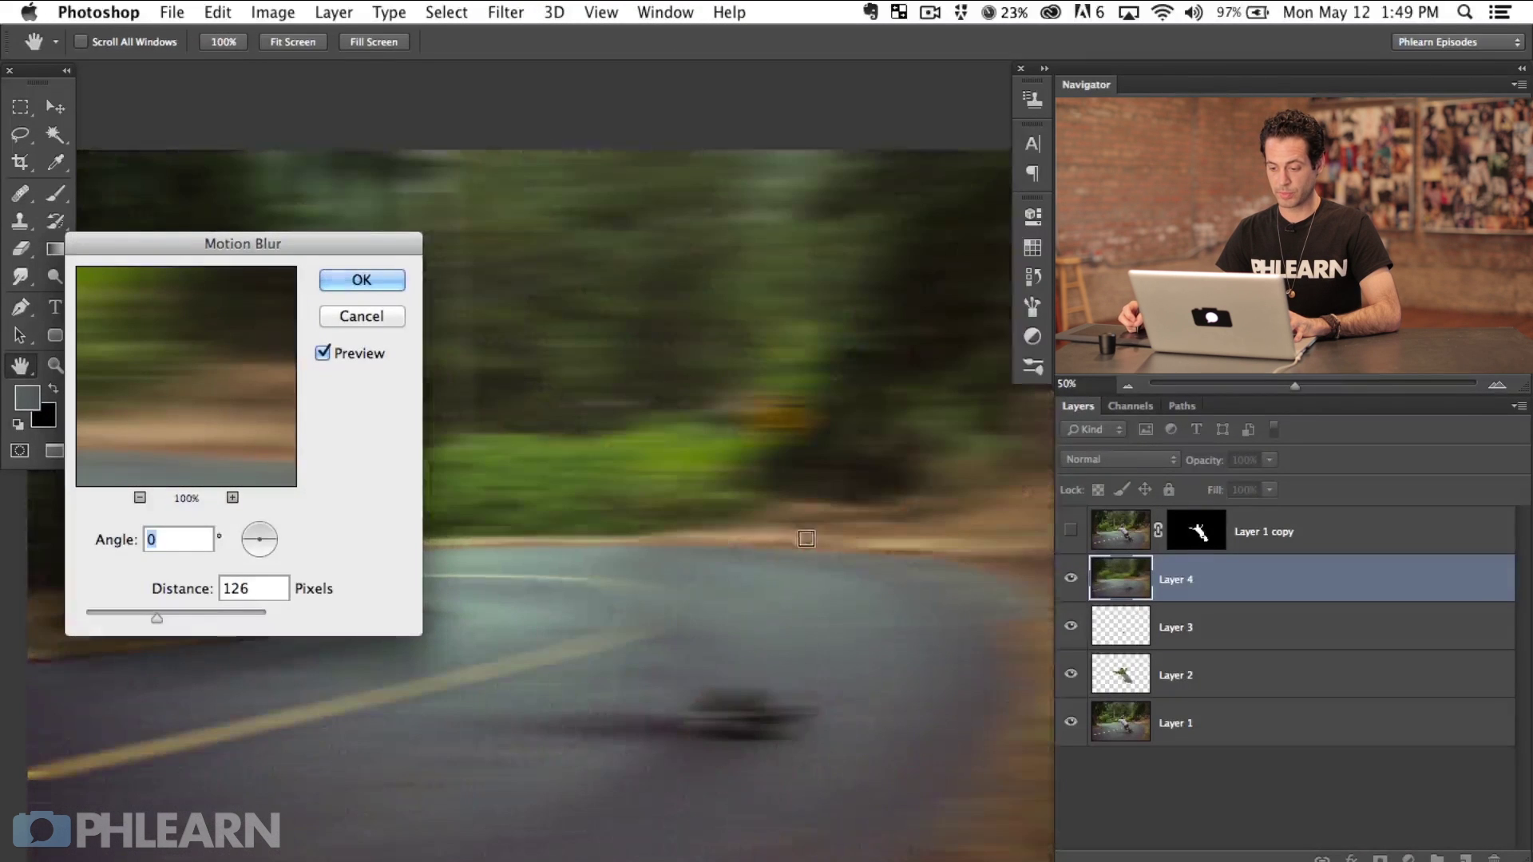
click(364, 277)
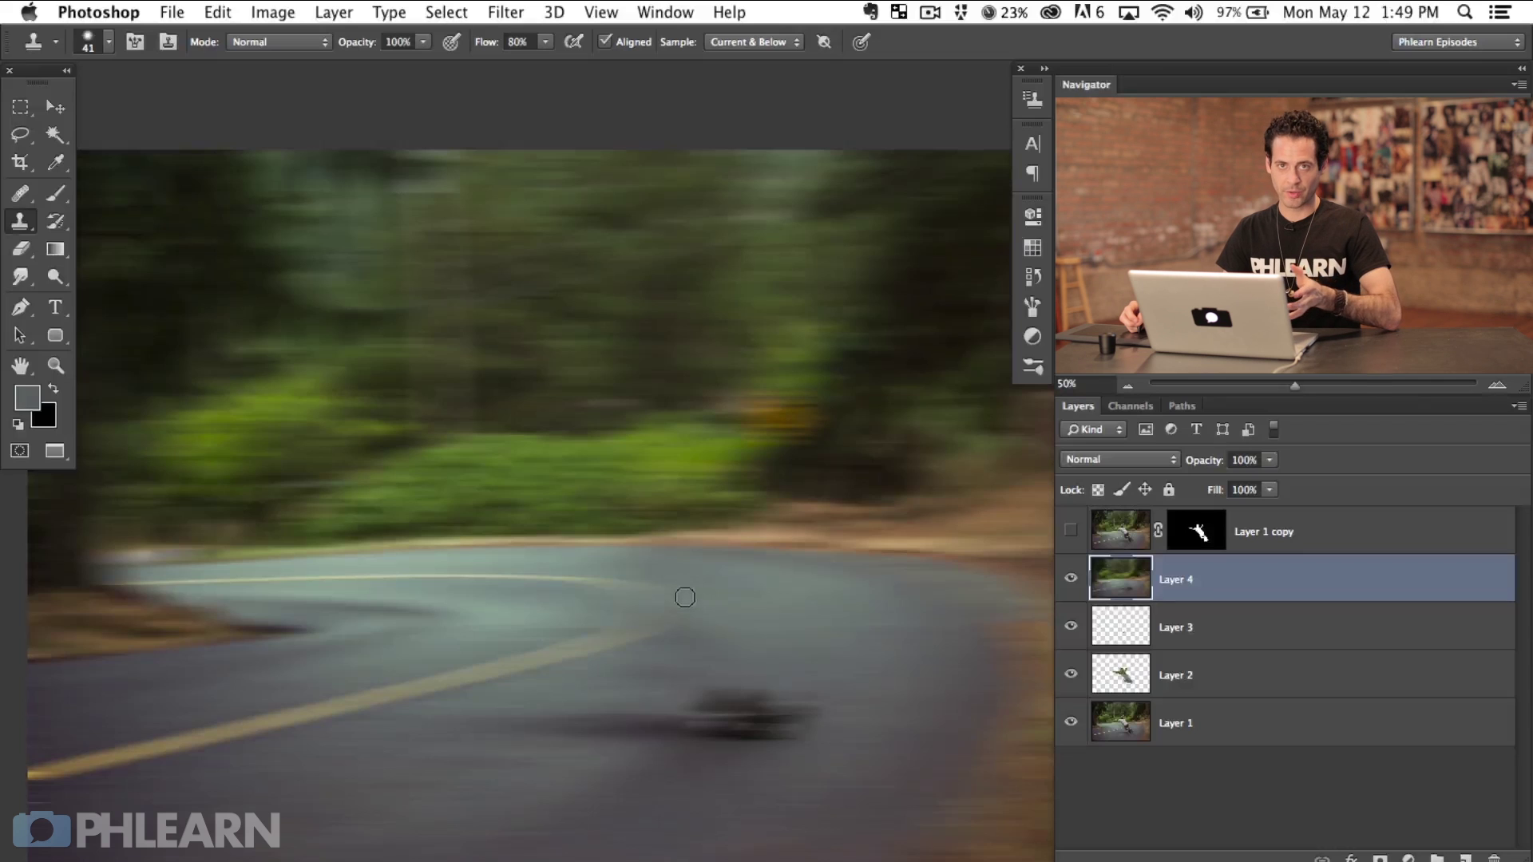
Check the sharp skater over the blur, then group Layers 2–4 into Group 1 and hide it
click(1071, 530)
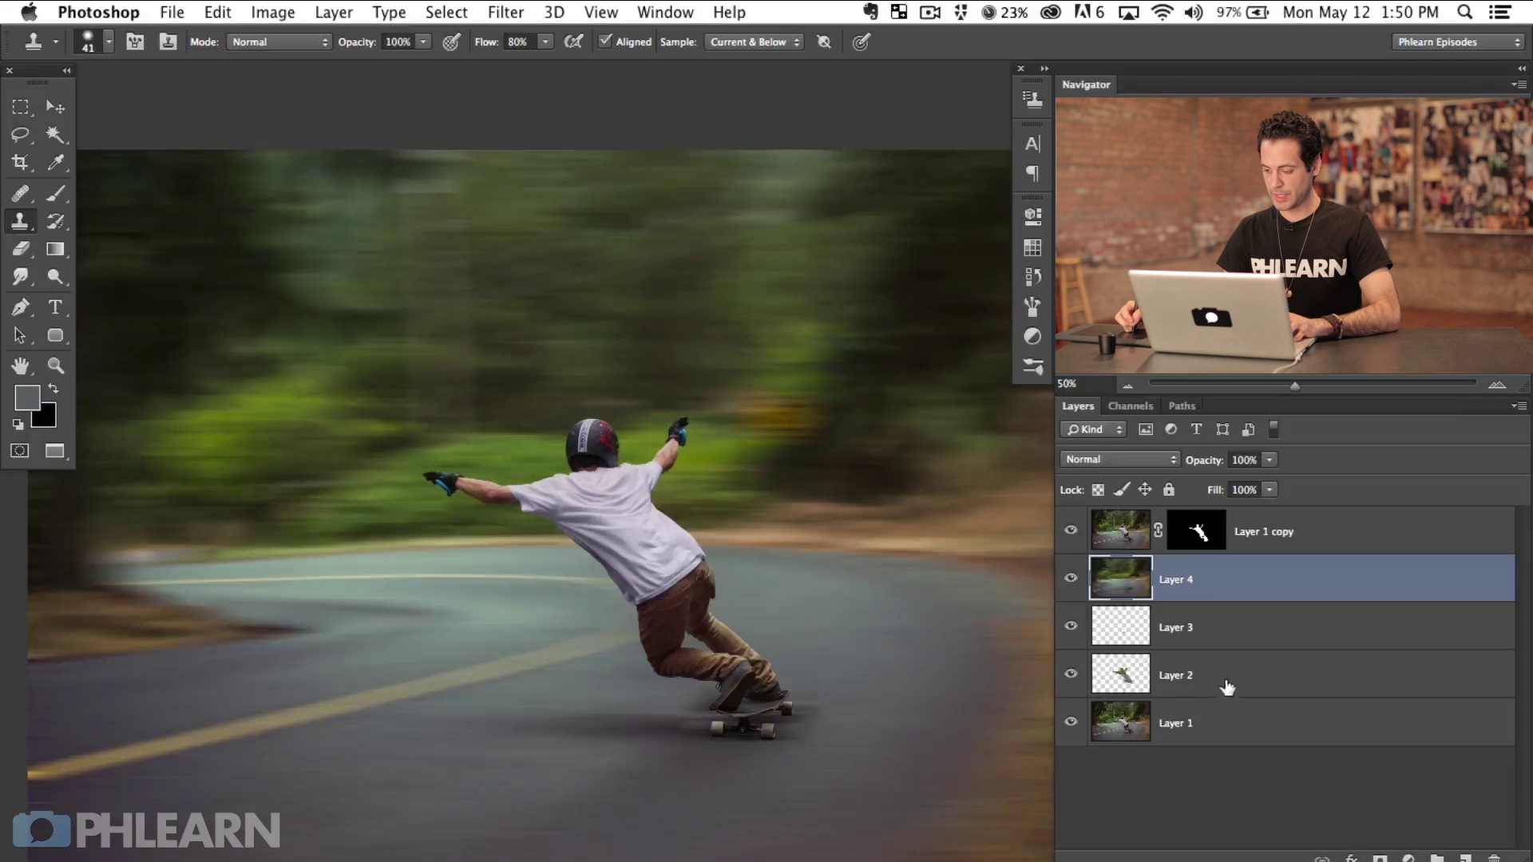
click(1070, 531)
shift+click(1258, 685)
key(super+g)
click(1071, 567)
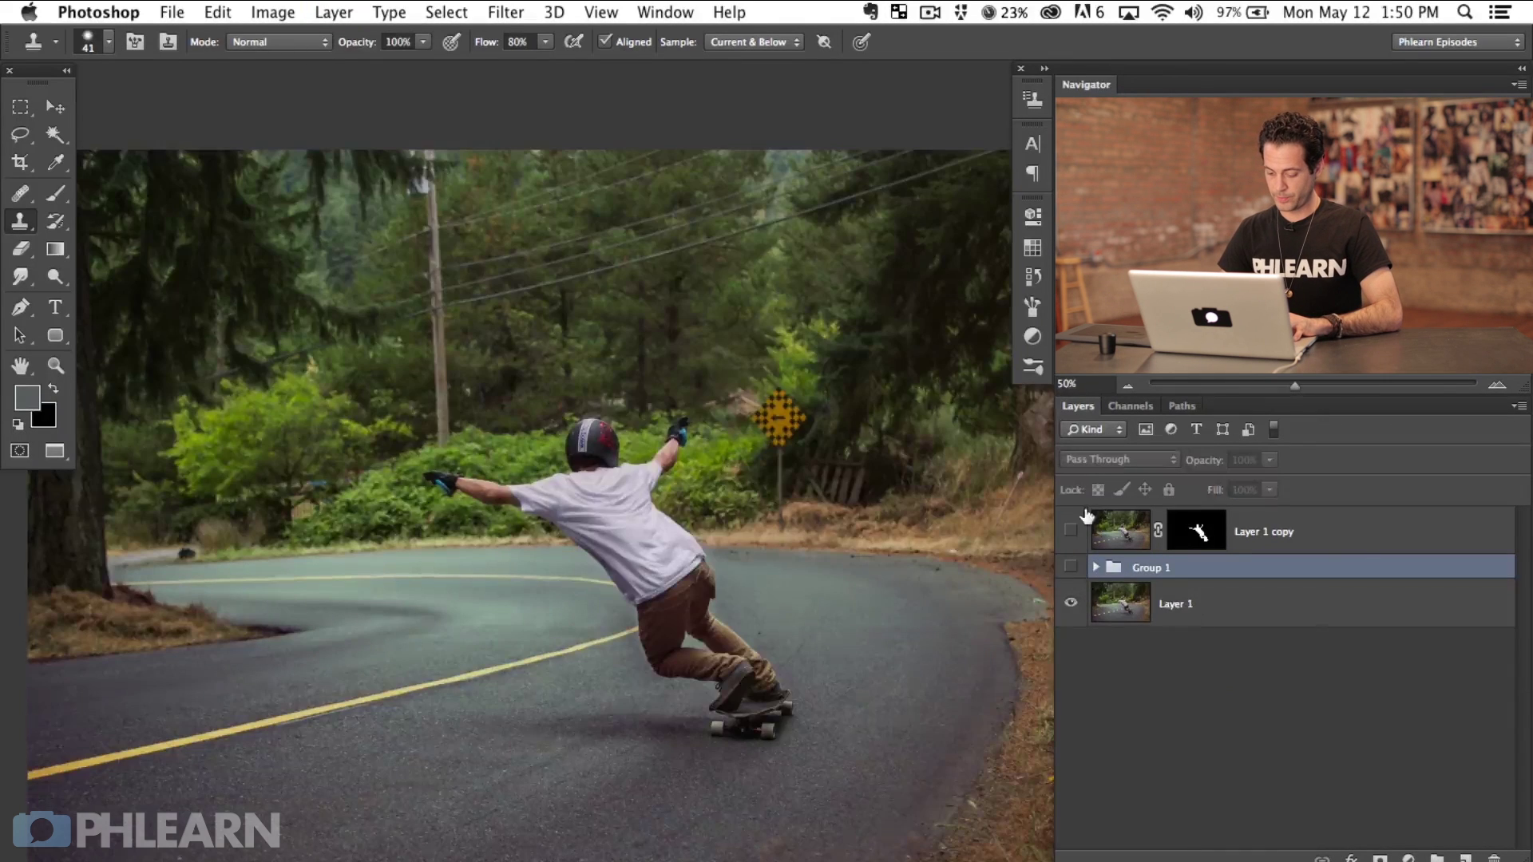
Stamp the visible image into new Layer 5, reapply the motion blur, and show the skater and Group 1
key(super+alt+shift+n)
key(super+alt+shift+e)
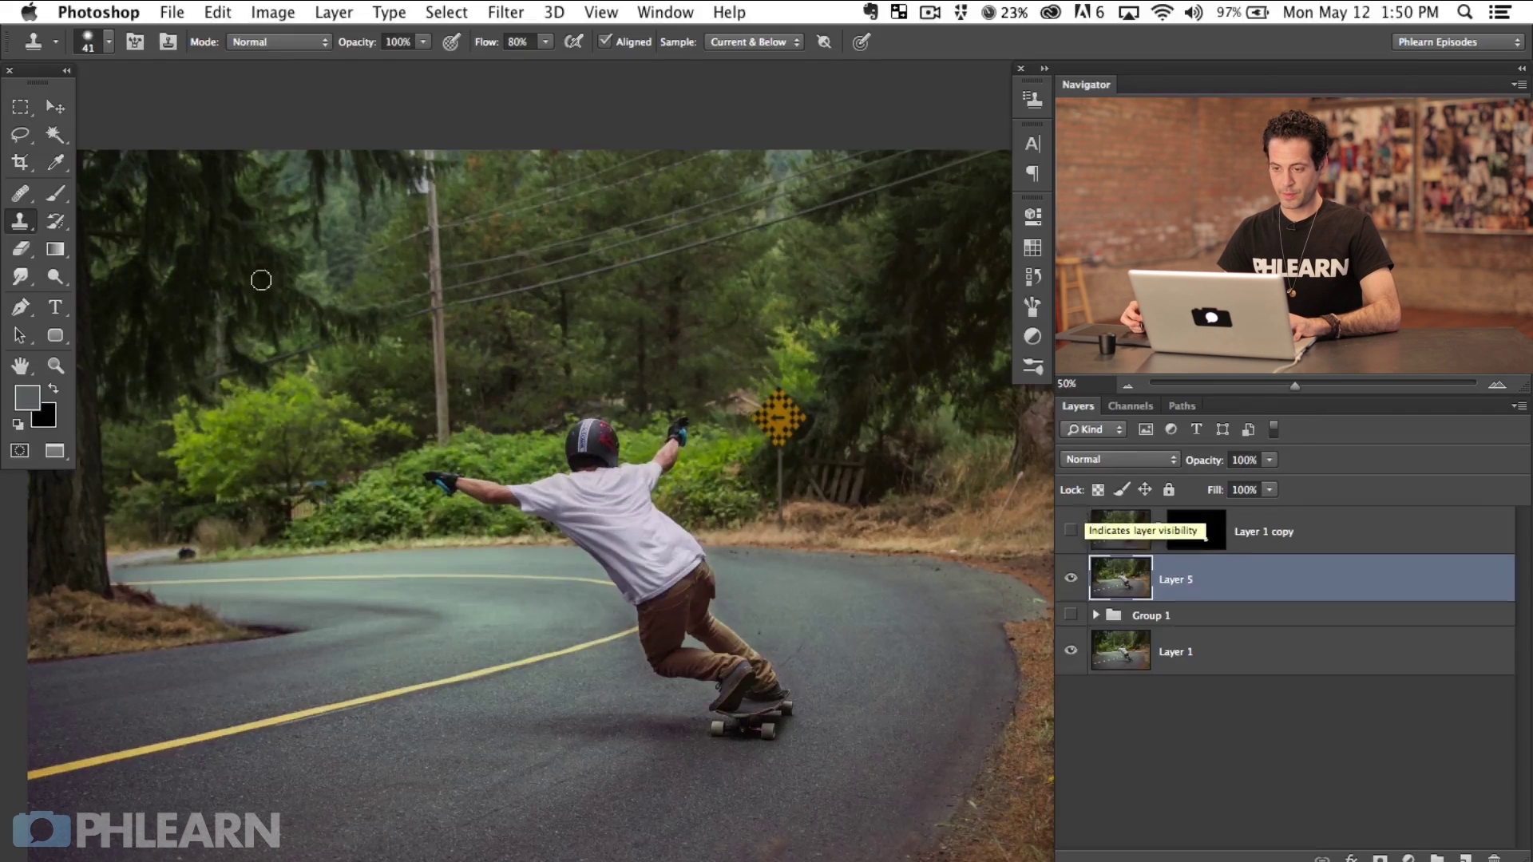
key(super+f)
click(1070, 530)
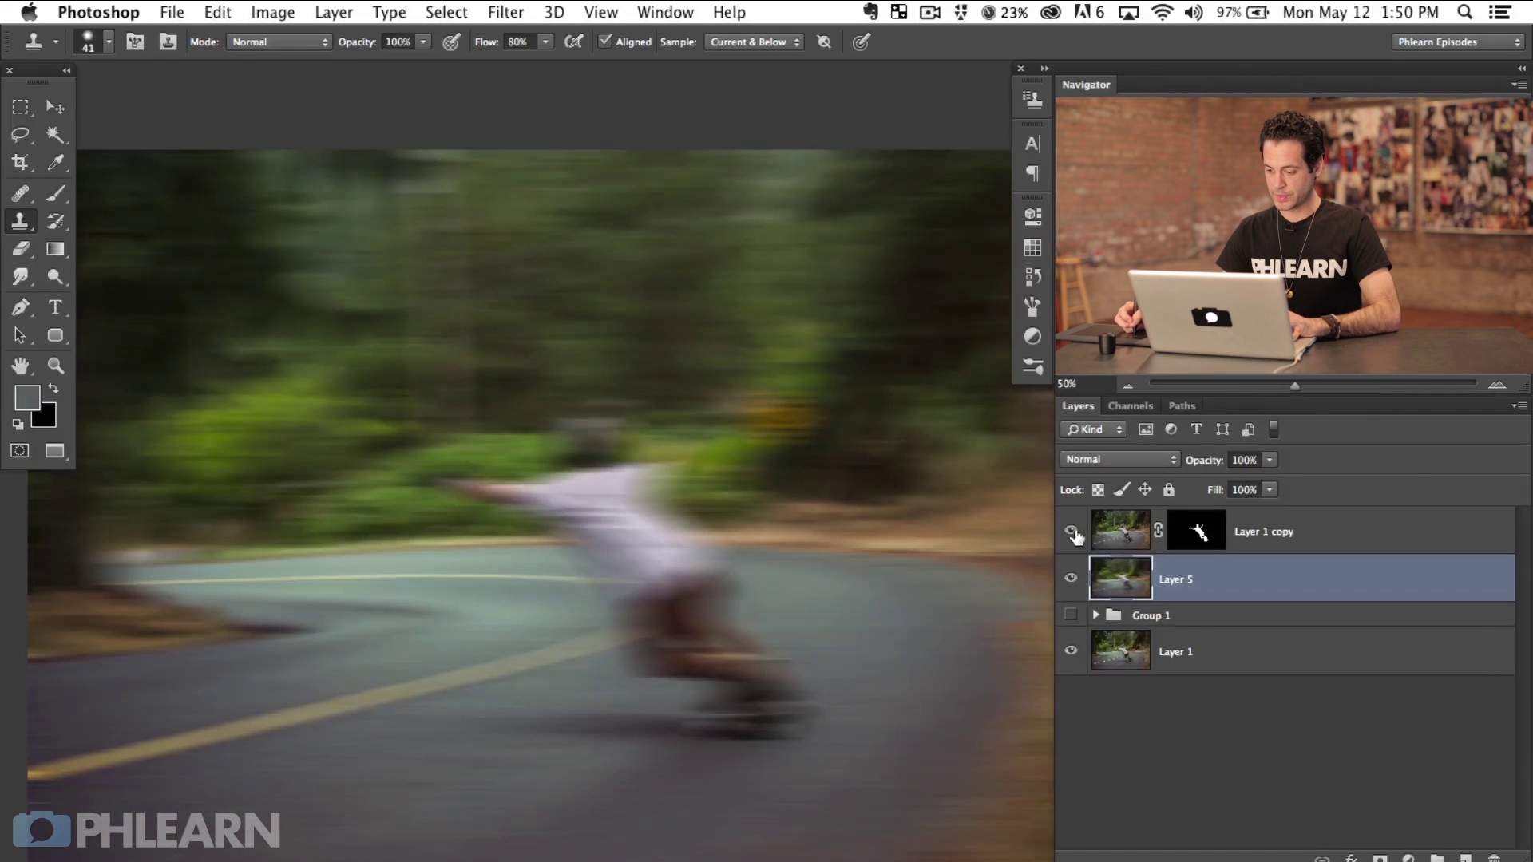
click(1073, 616)
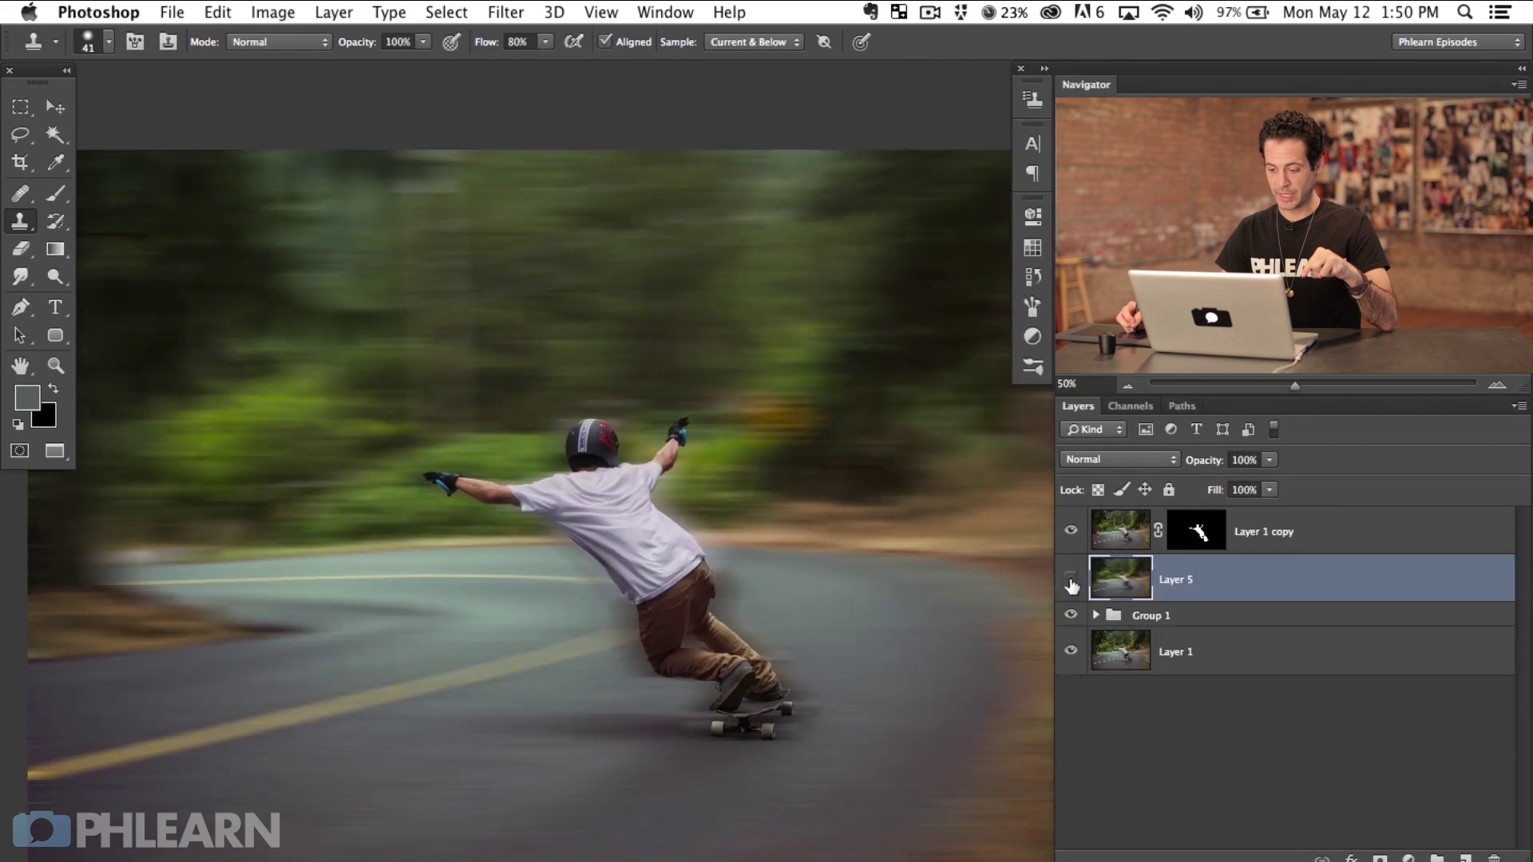
Toggle Layer 5 and the sharp skater to compare the blur, leaving Layer 5 hidden
click(1071, 585)
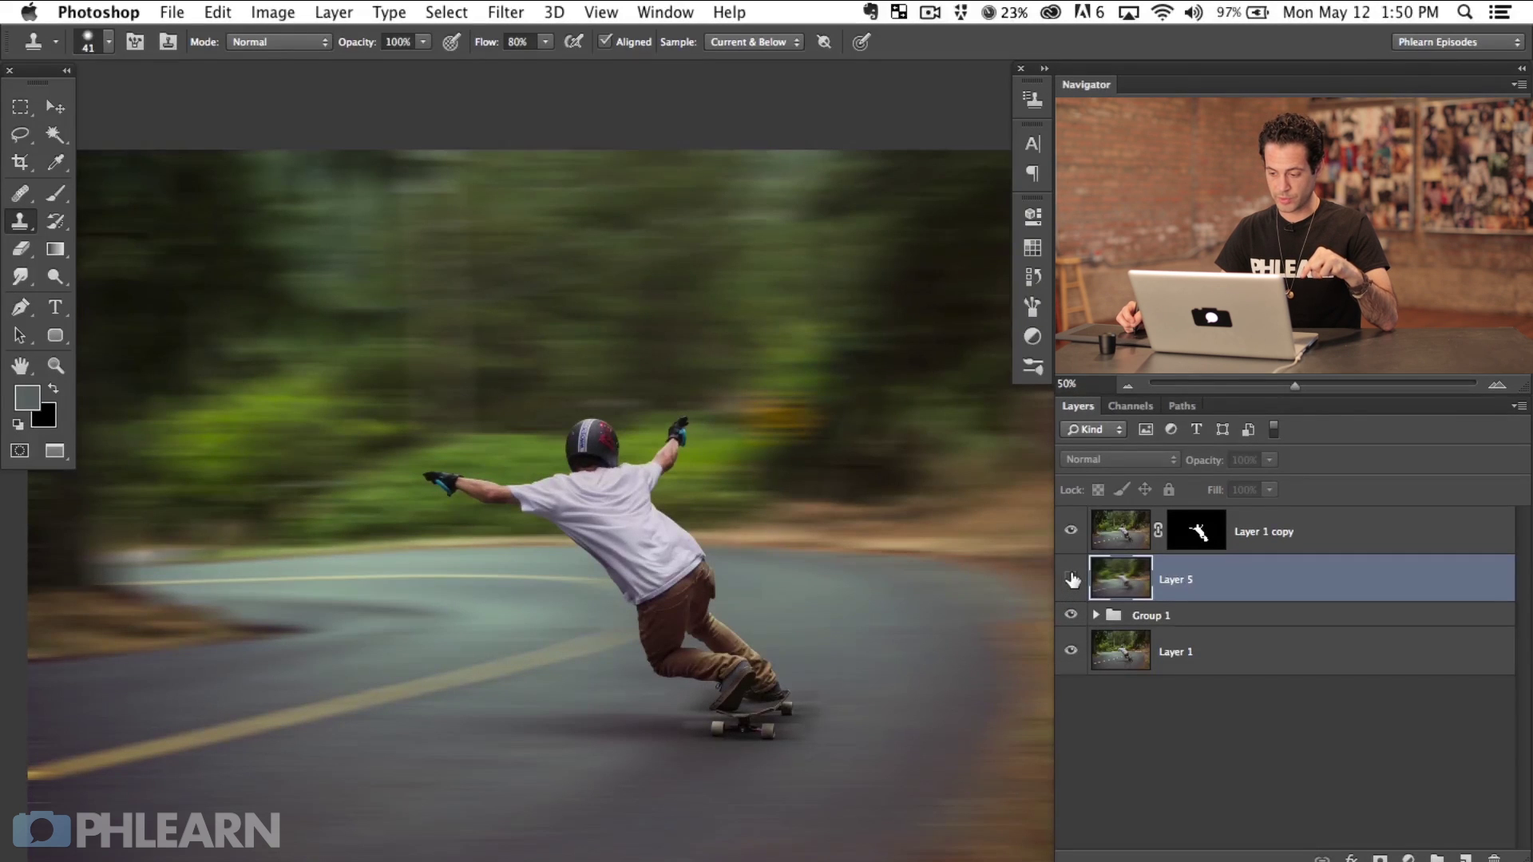
drag(1073, 581, 1071, 530)
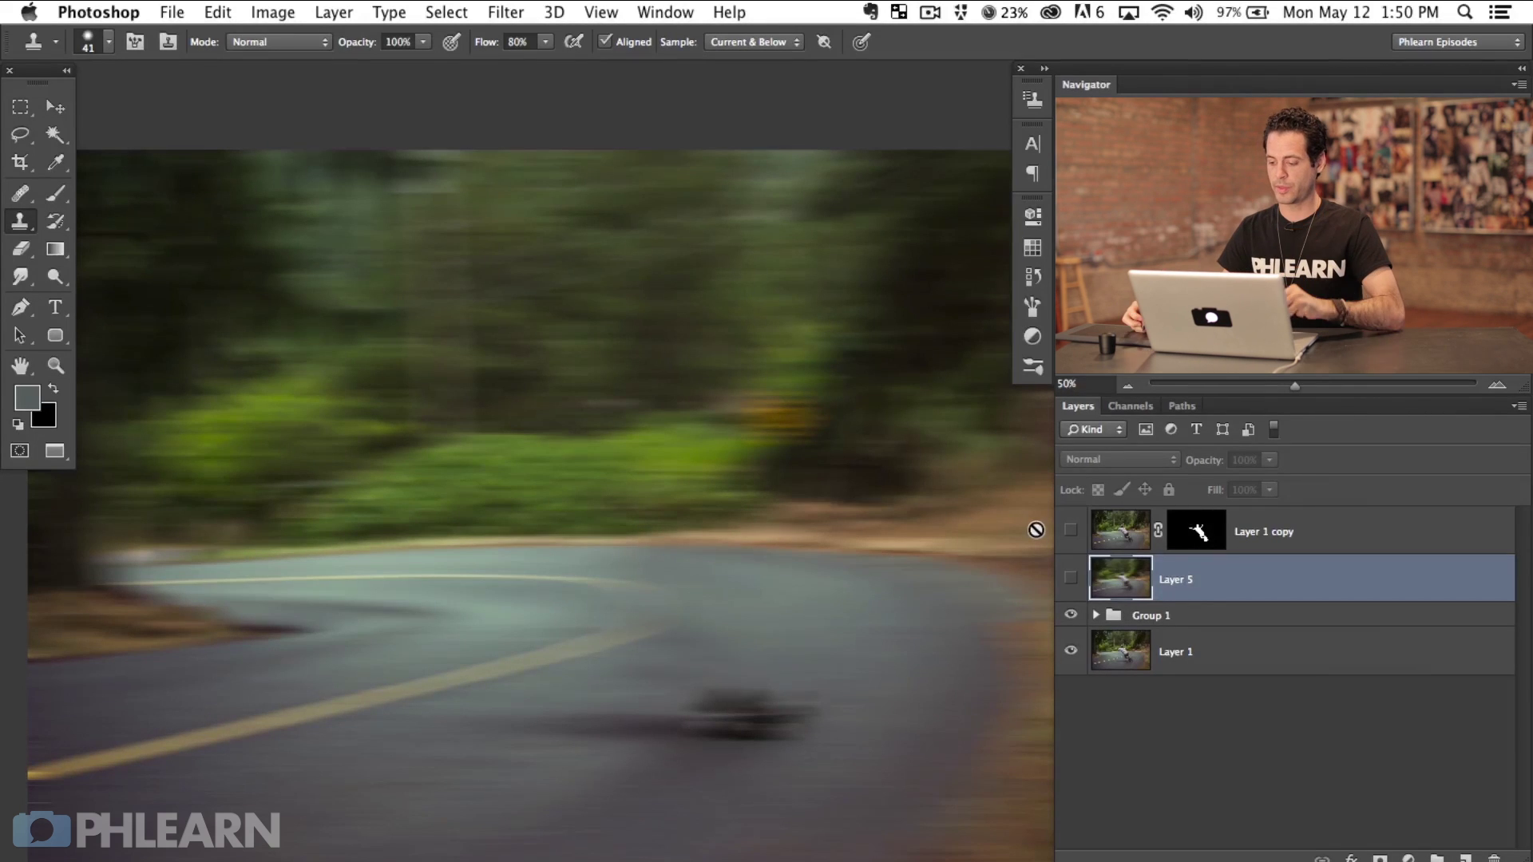
click(1072, 581)
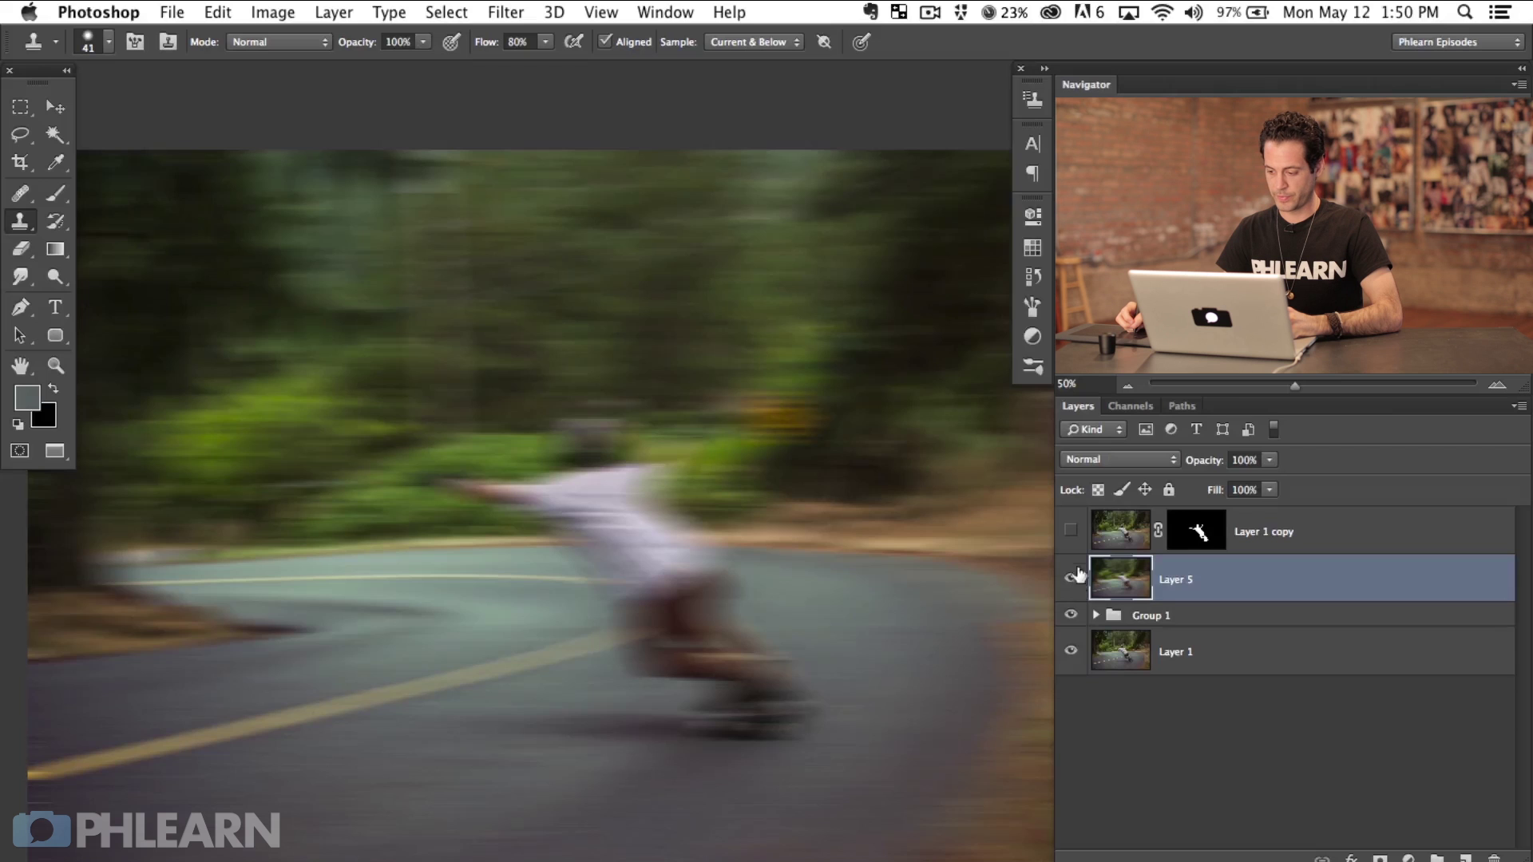
click(1071, 530)
click(1072, 583)
click(1072, 584)
click(1073, 587)
click(1072, 589)
click(1071, 583)
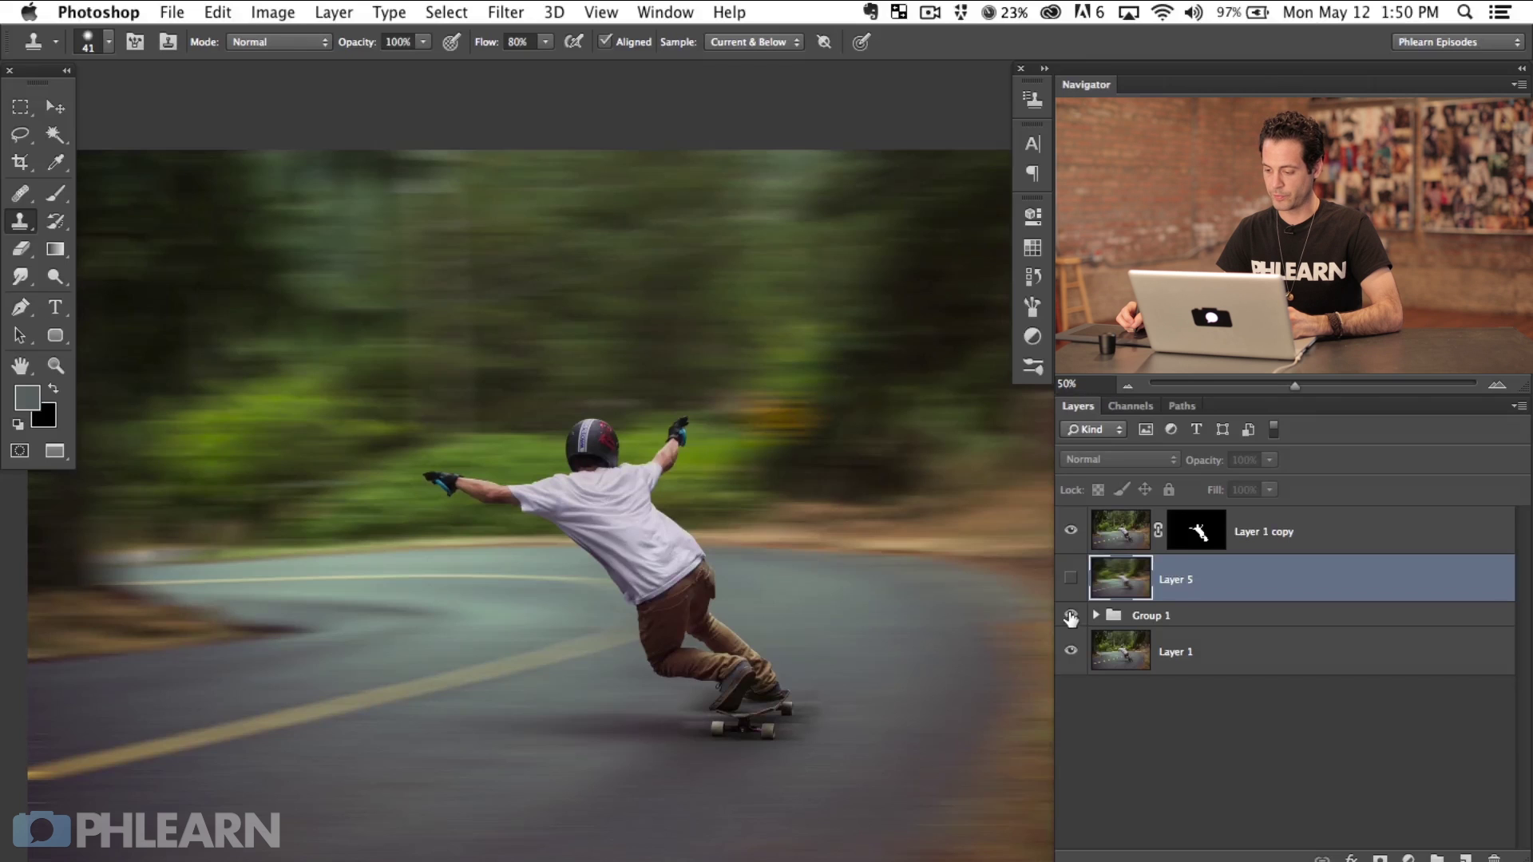
Compare the skater and Group 1 visibility, hide Layer 4 inside Group 1, and select Group 1
click(1071, 538)
click(1074, 533)
click(1072, 540)
click(1072, 615)
click(1071, 615)
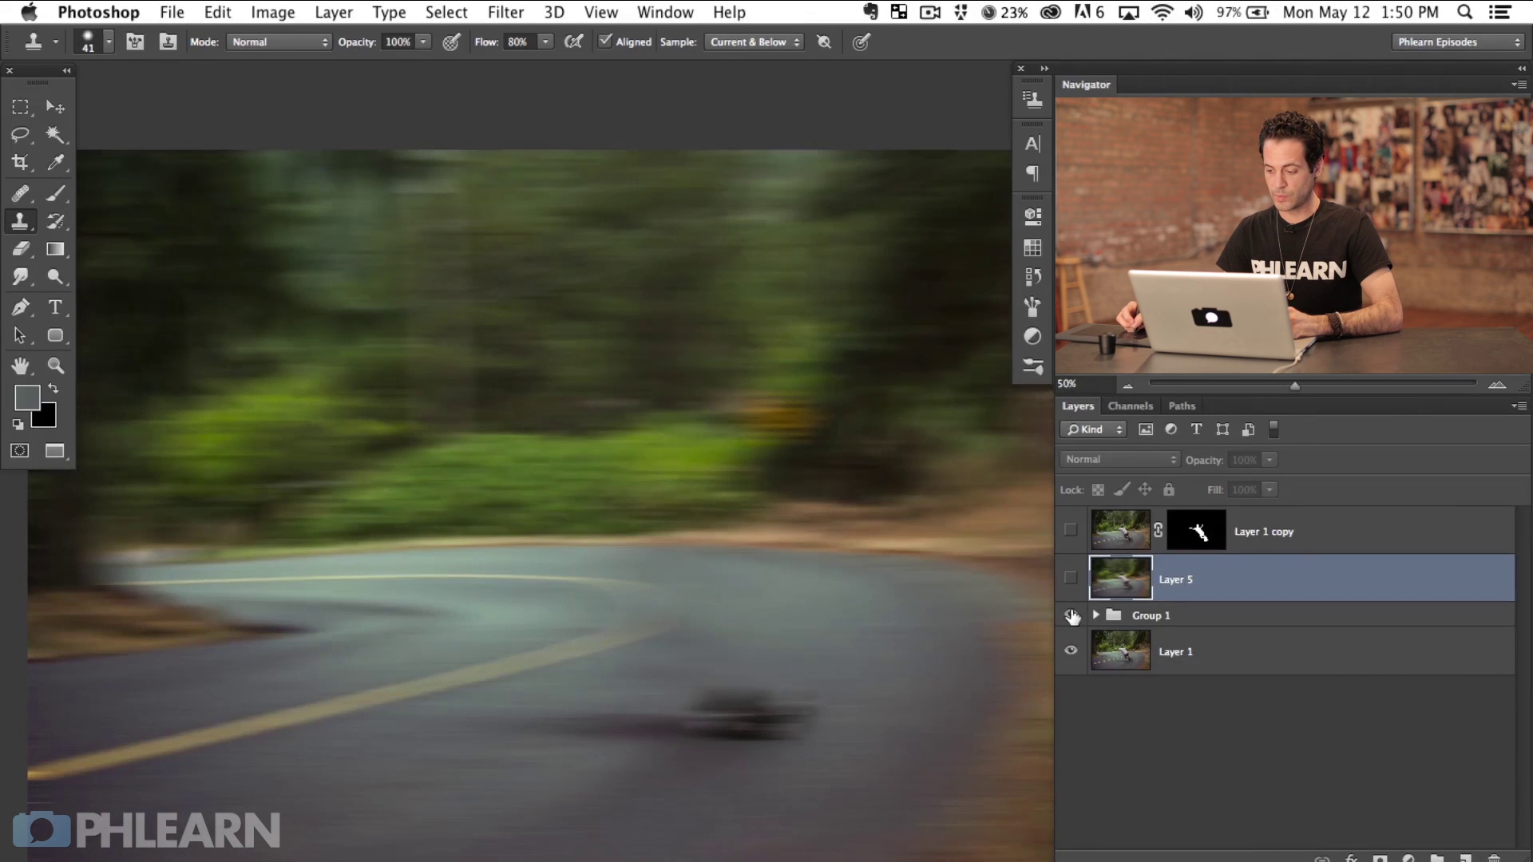
click(1072, 616)
click(1071, 616)
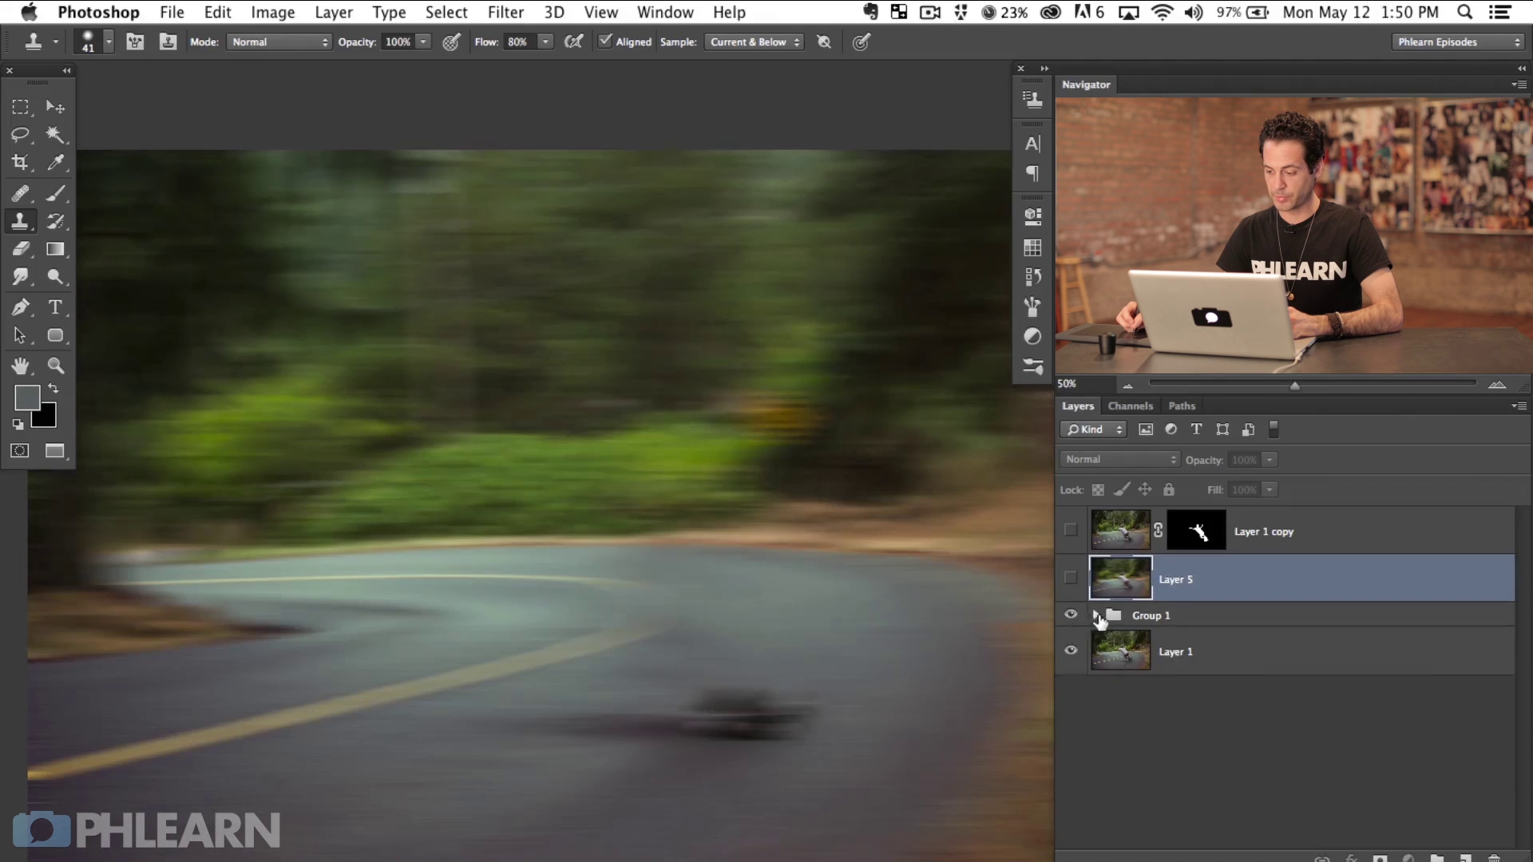
click(1096, 616)
click(1071, 651)
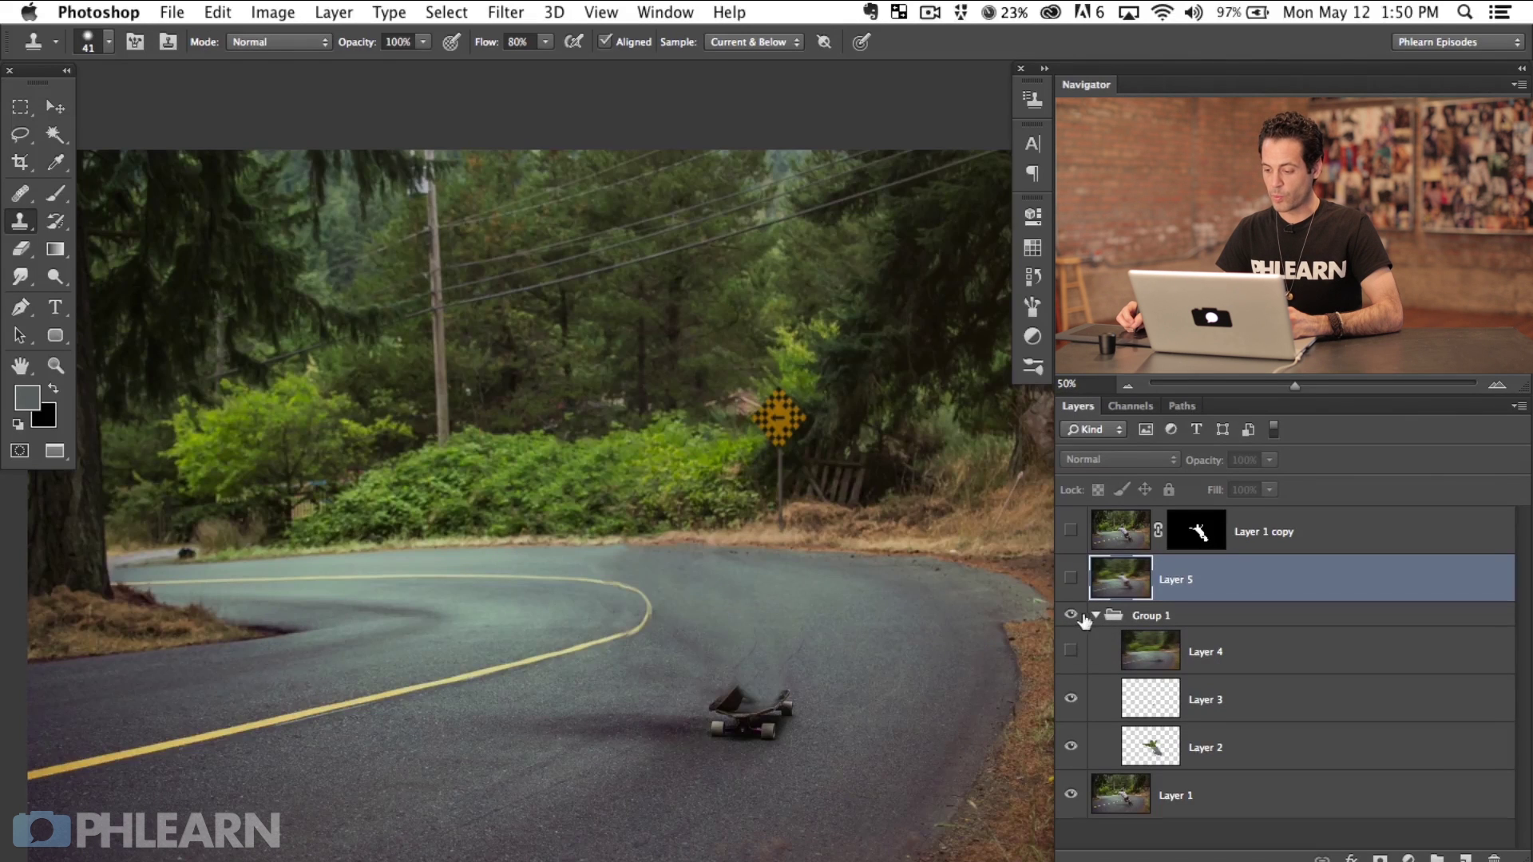
click(1097, 615)
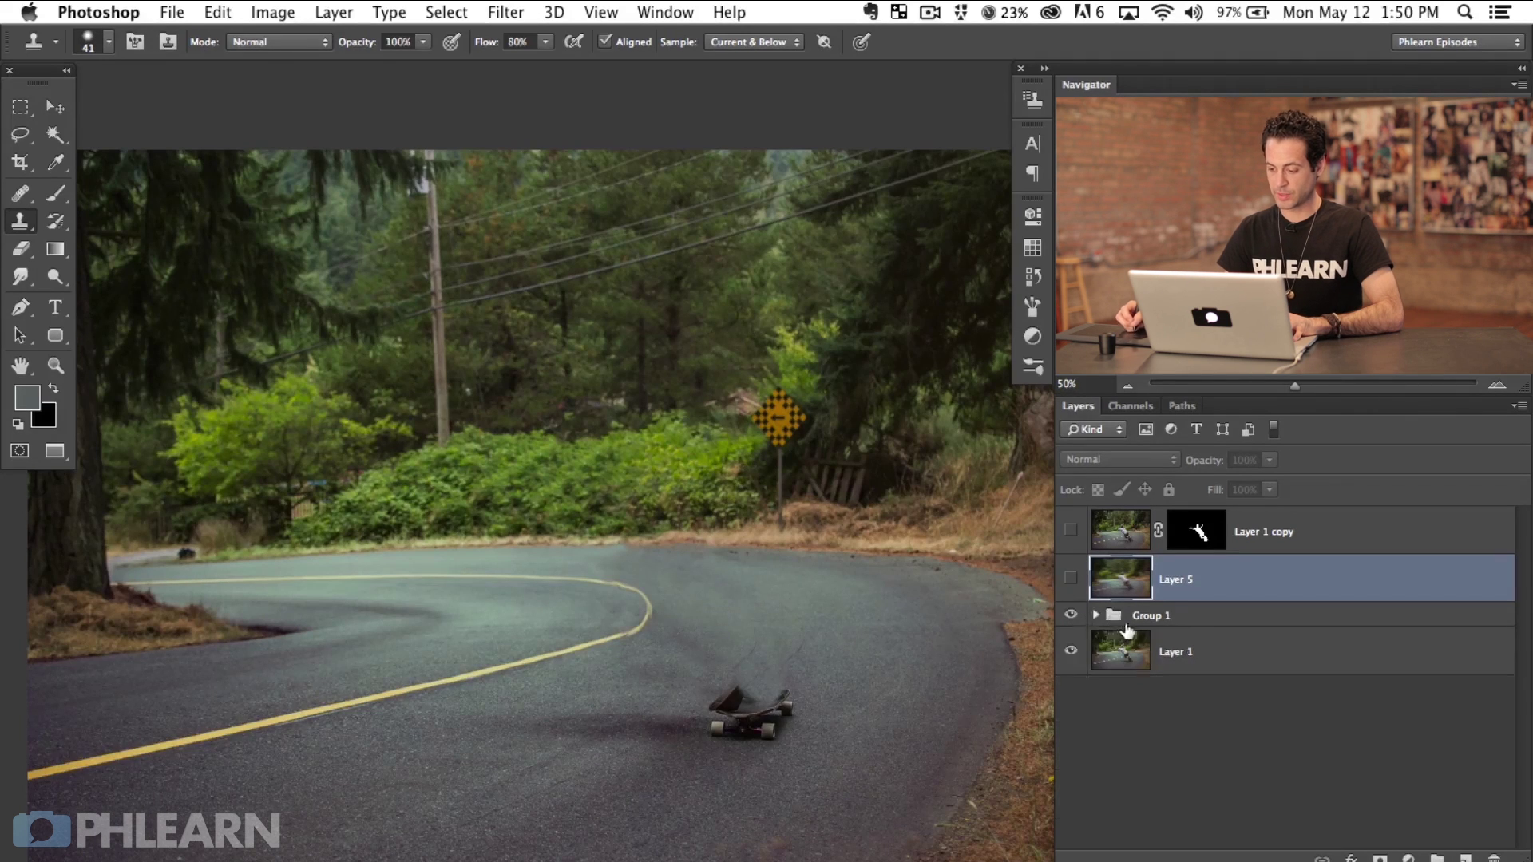
click(1185, 617)
Stamp the visible image into new Layer 6, then add Layer 7 with a magenta ff00d8 brush
key(super+alt+shift+n)
key(super+alt+shift+e)
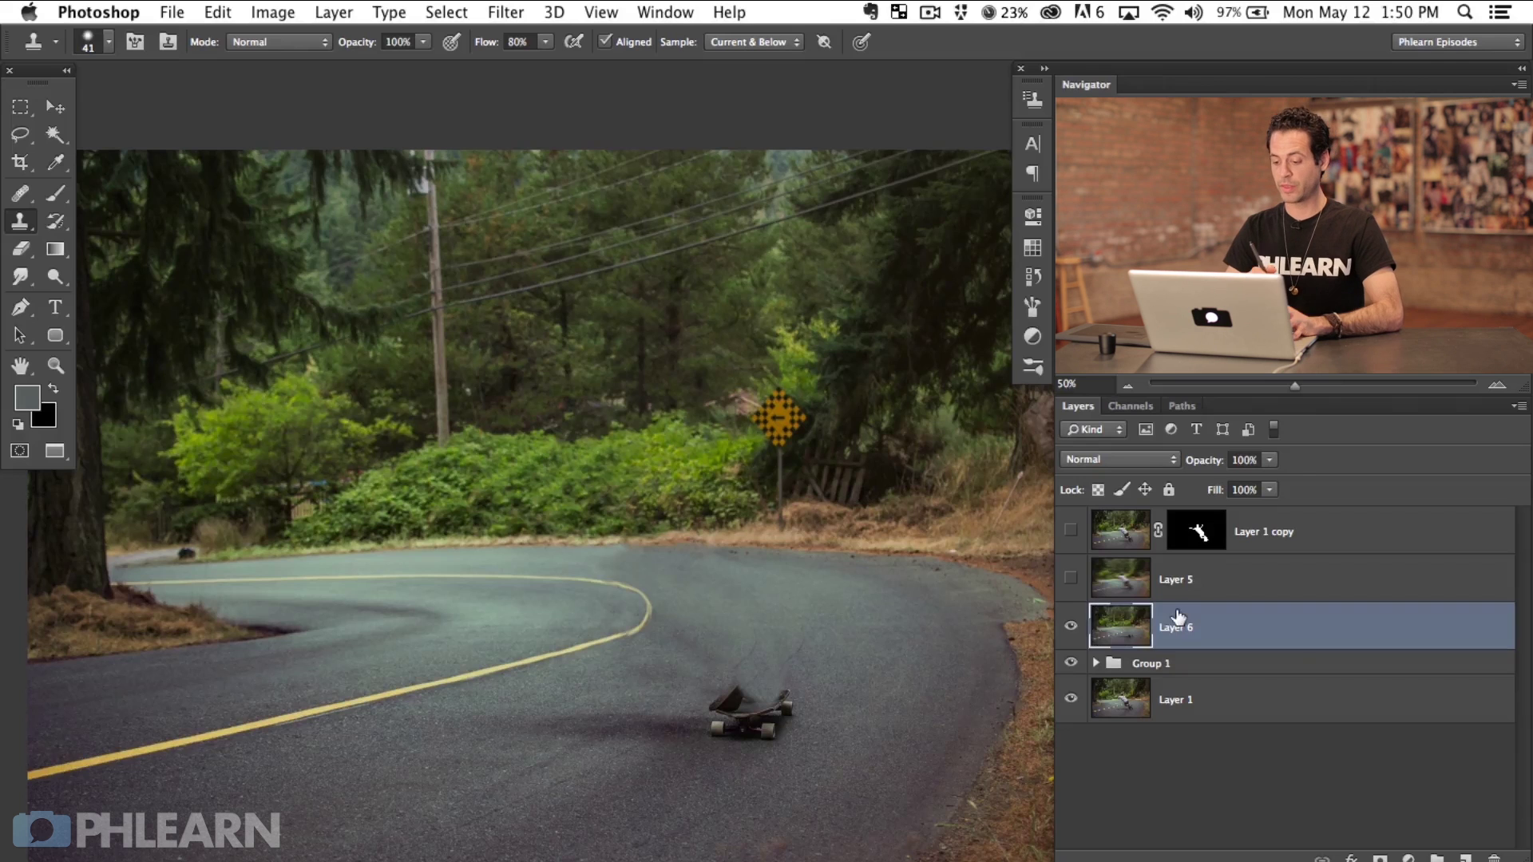
key(super+alt+shift+n)
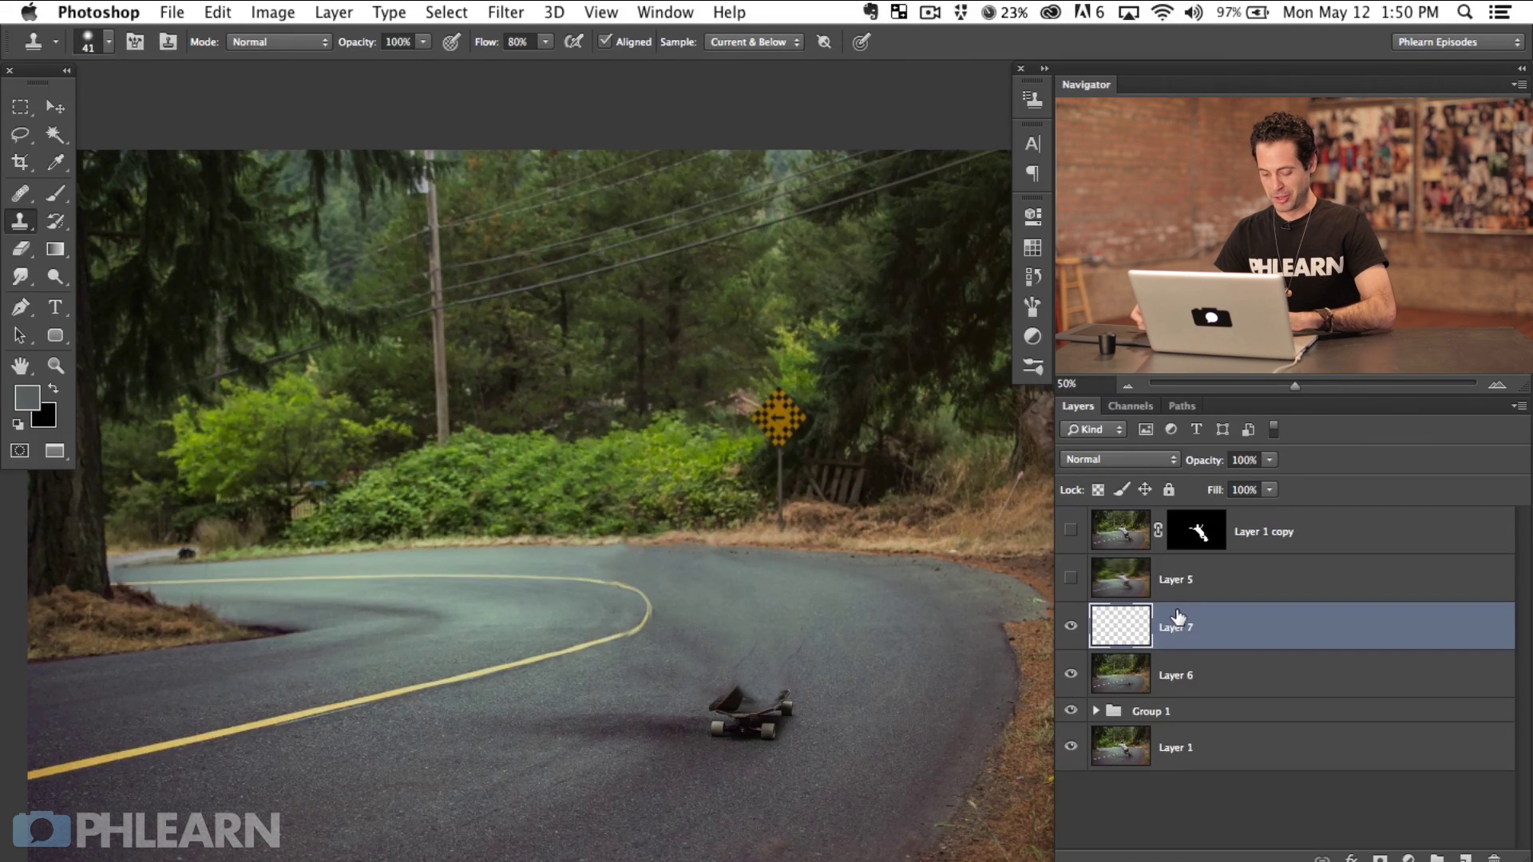
key(b)
click(31, 397)
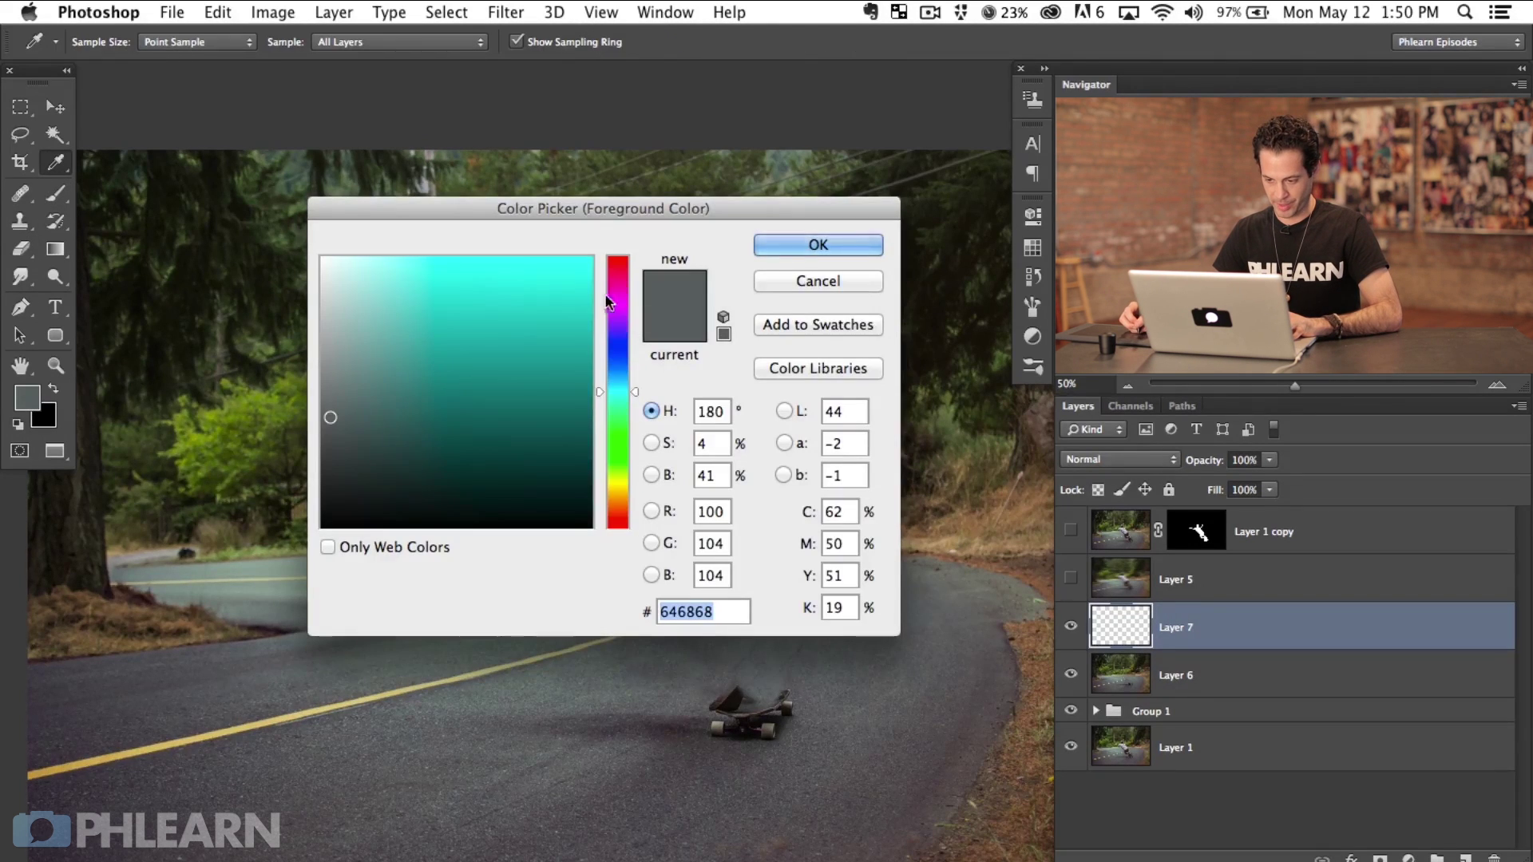
text(ff00d8)
click(807, 250)
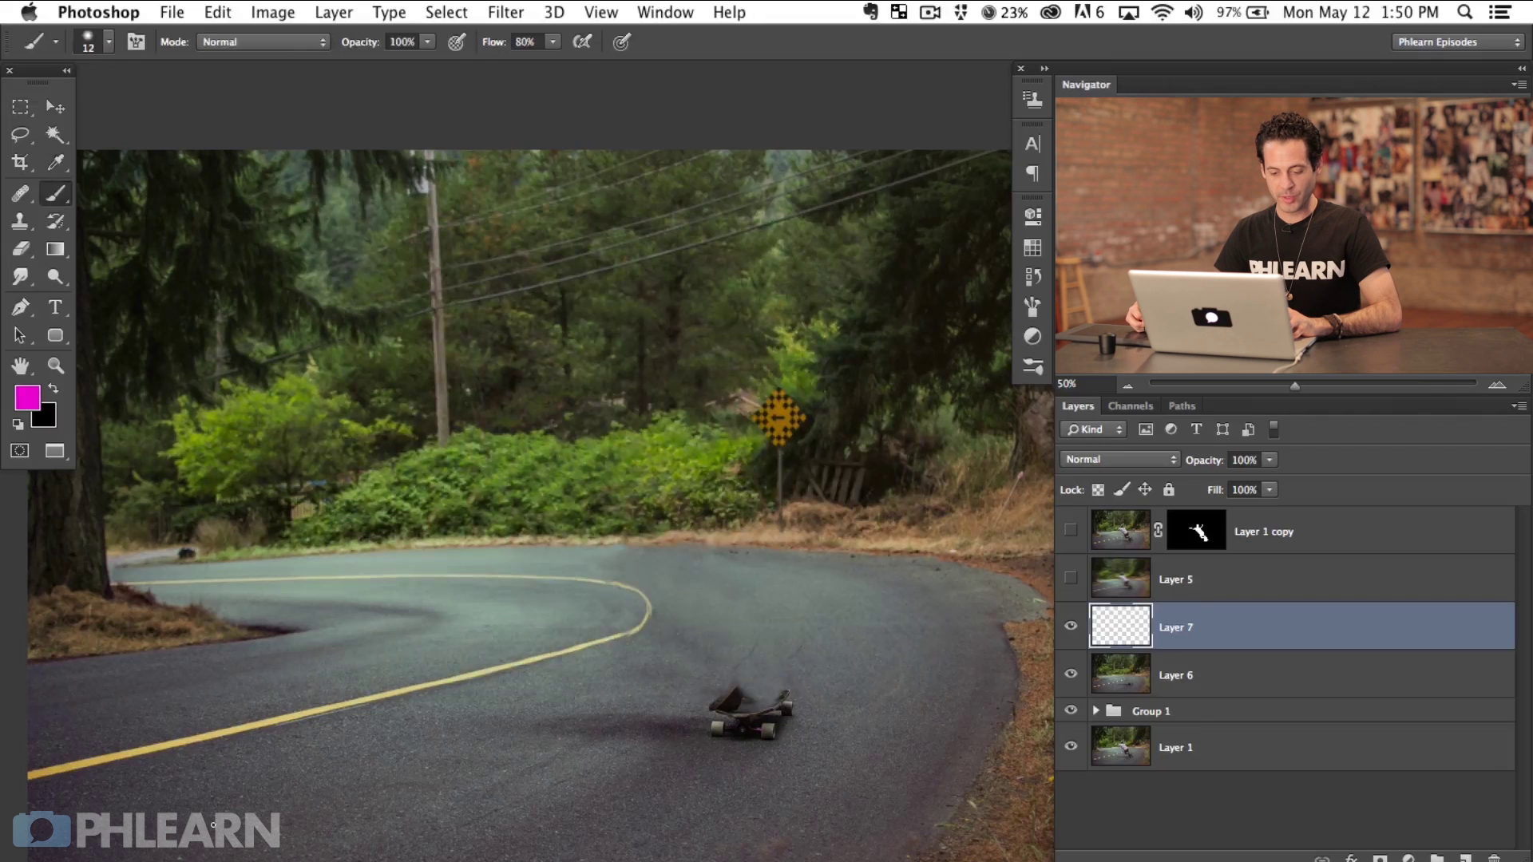
Sketch magenta speed lines across the right-hand trees, discarding a stroke along the yellow line
mouse_move(500, 723)
mouse_down()
mouse_move(644, 577)
mouse_move(431, 523)
mouse_move(263, 533)
mouse_up()
key(super+z)
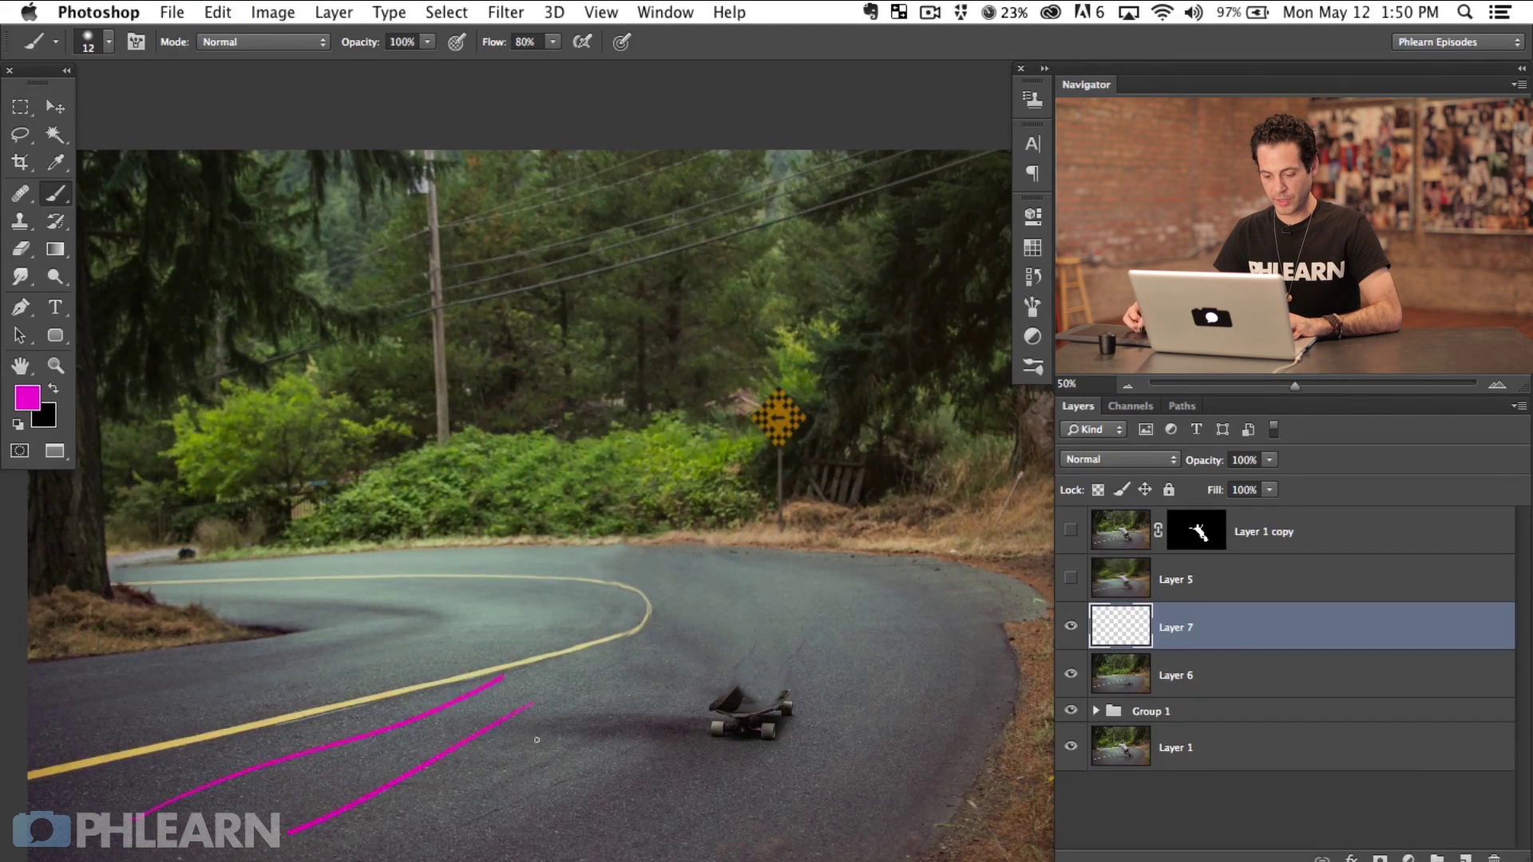
drag(827, 489, 751, 503)
drag(997, 398, 637, 458)
drag(1010, 310, 720, 387)
drag(998, 275, 710, 329)
drag(950, 194, 666, 321)
Add magenta speed lines over the upper-right trees, the road's right edge and the bushes
drag(561, 357, 894, 220)
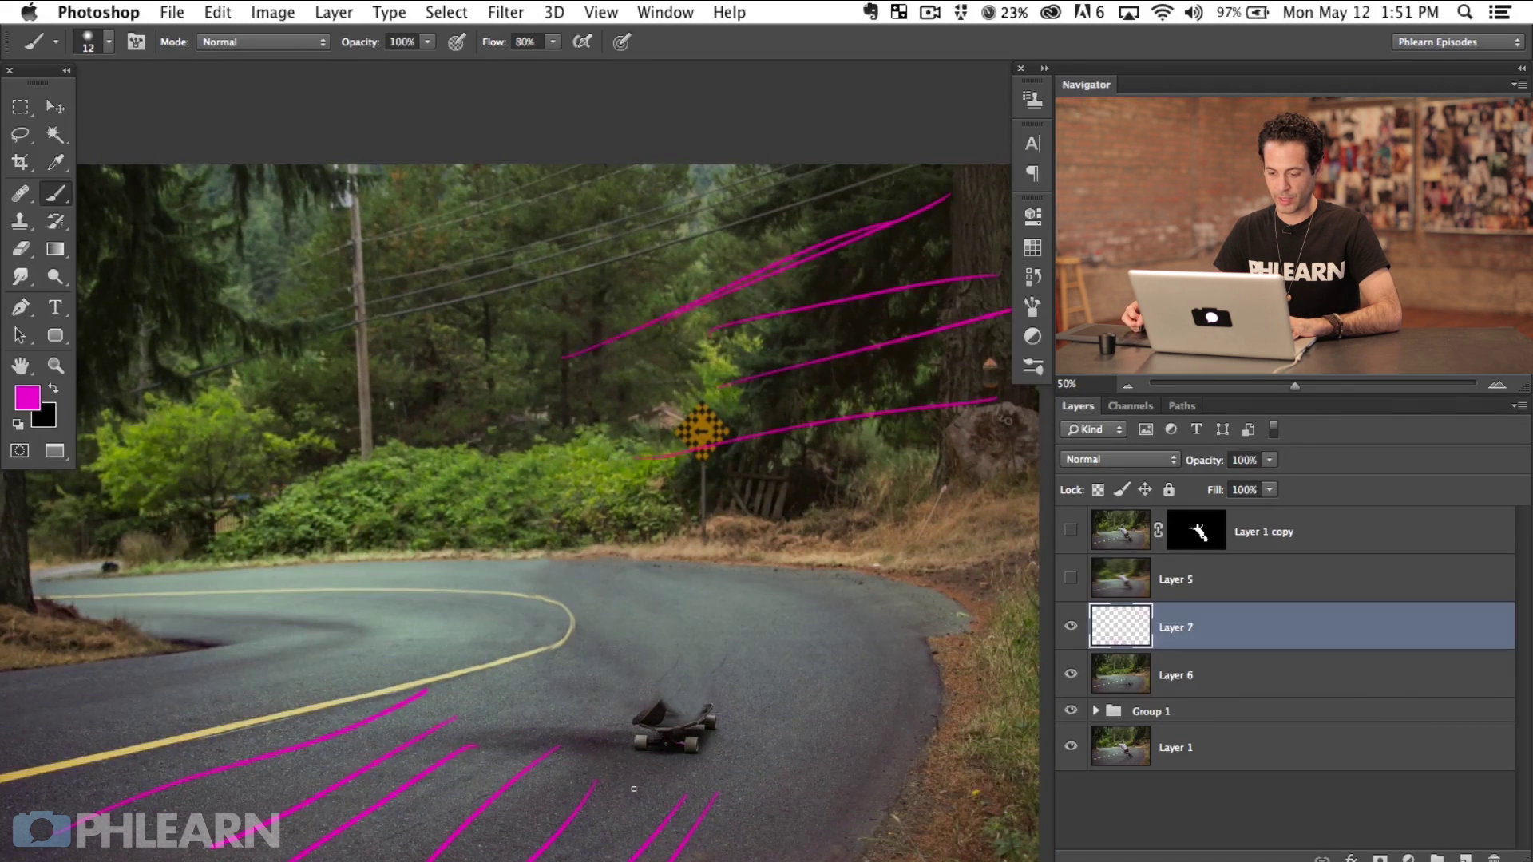
drag(771, 500, 954, 617)
drag(852, 484, 424, 482)
drag(584, 399, 308, 461)
drag(382, 421, 348, 482)
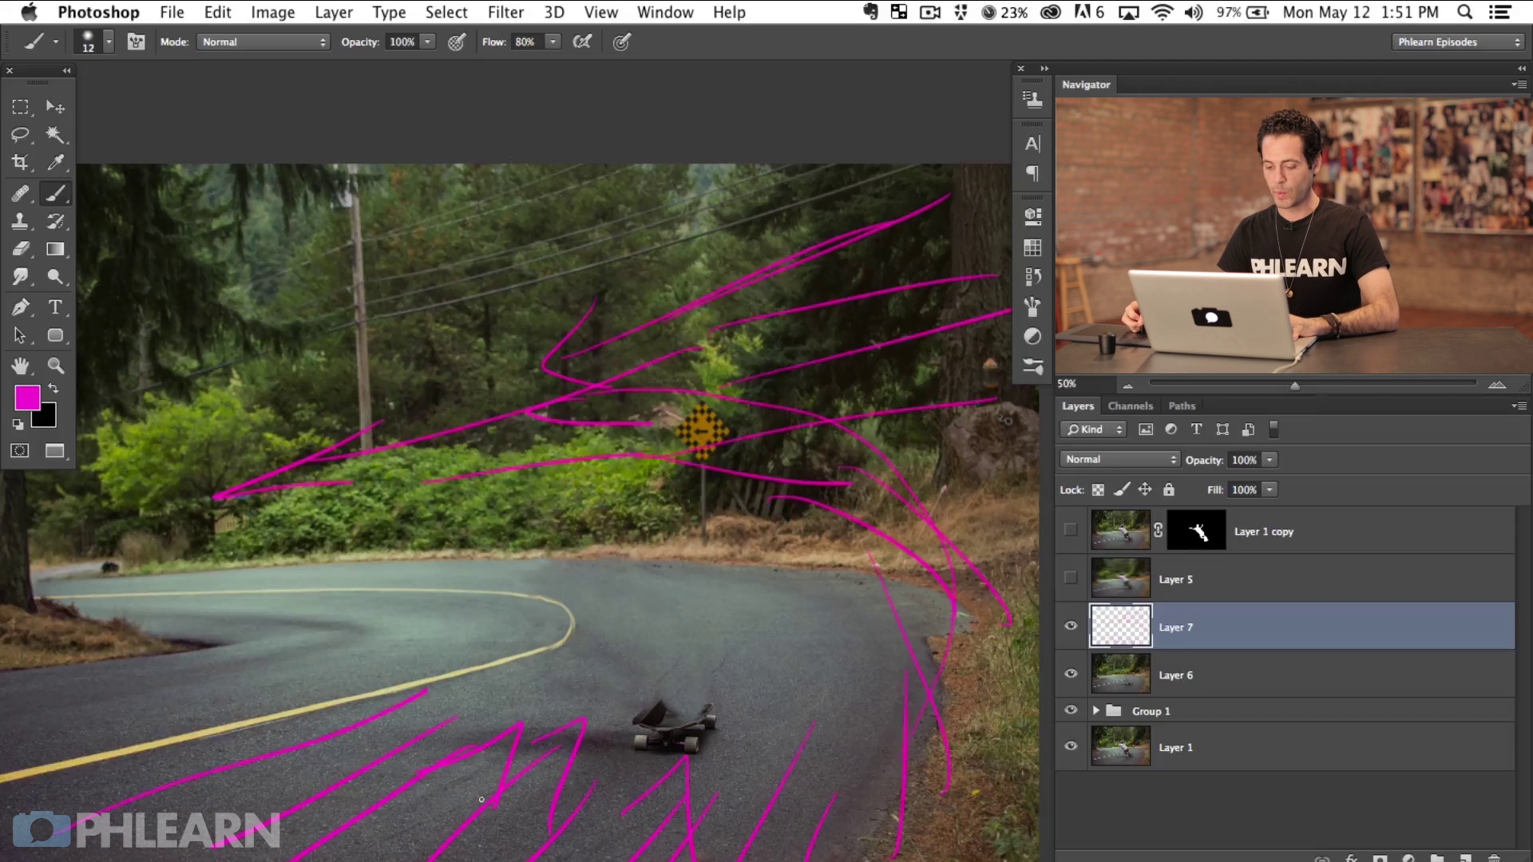
Try a curve from the skateboard across the trees, undo it, and delete the magenta sketch layer
mouse_move(715, 723)
mouse_down()
mouse_move(878, 543)
mouse_move(404, 355)
mouse_move(434, 402)
mouse_up()
key(super+alt+z)
key(super+alt+z)
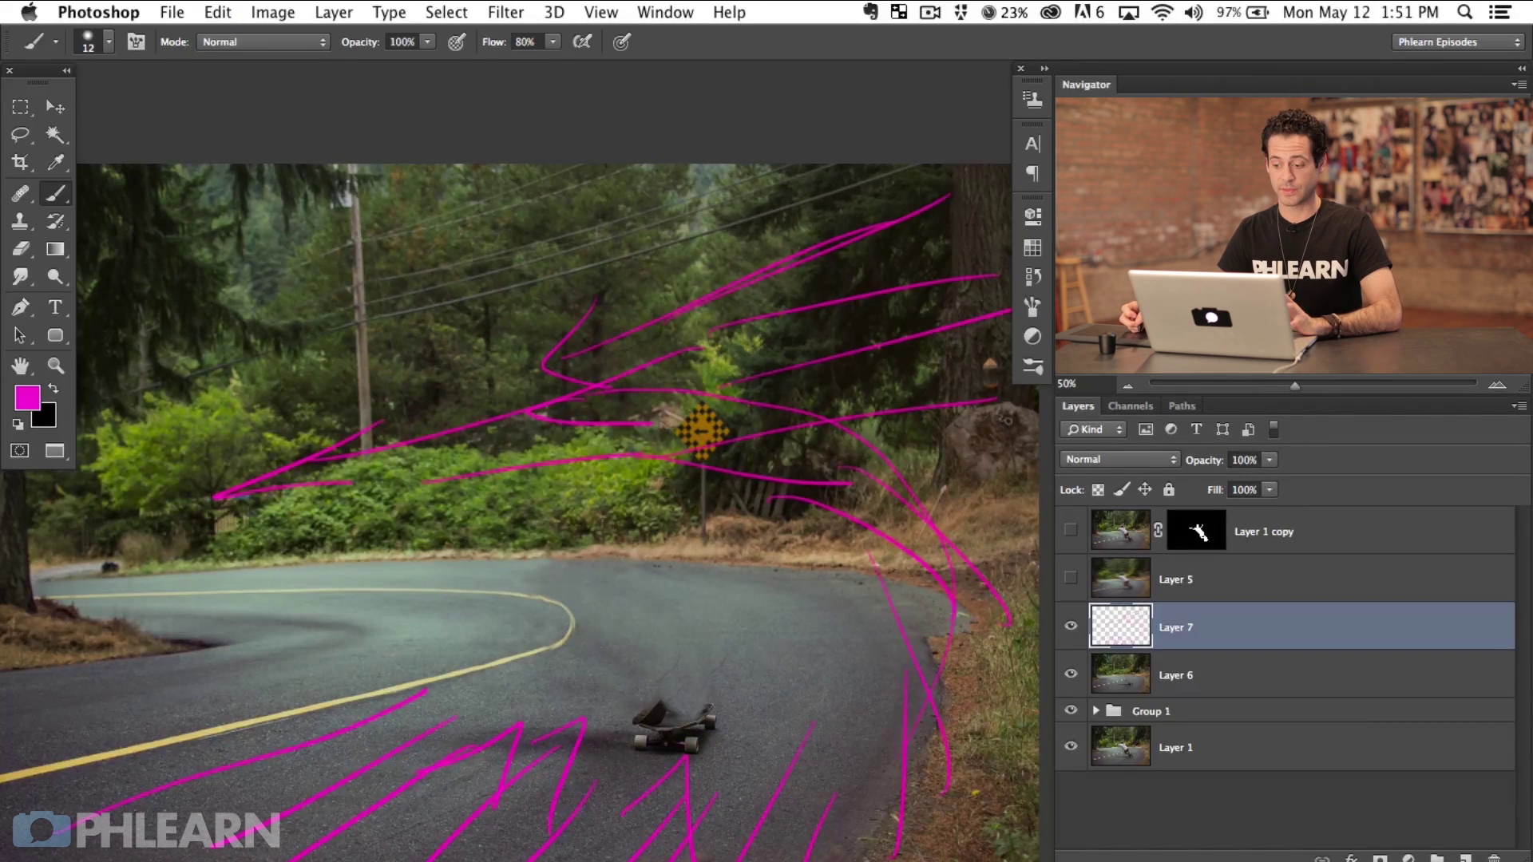
scroll(611, 620, down, 2)
scroll(611, 620, left, 2)
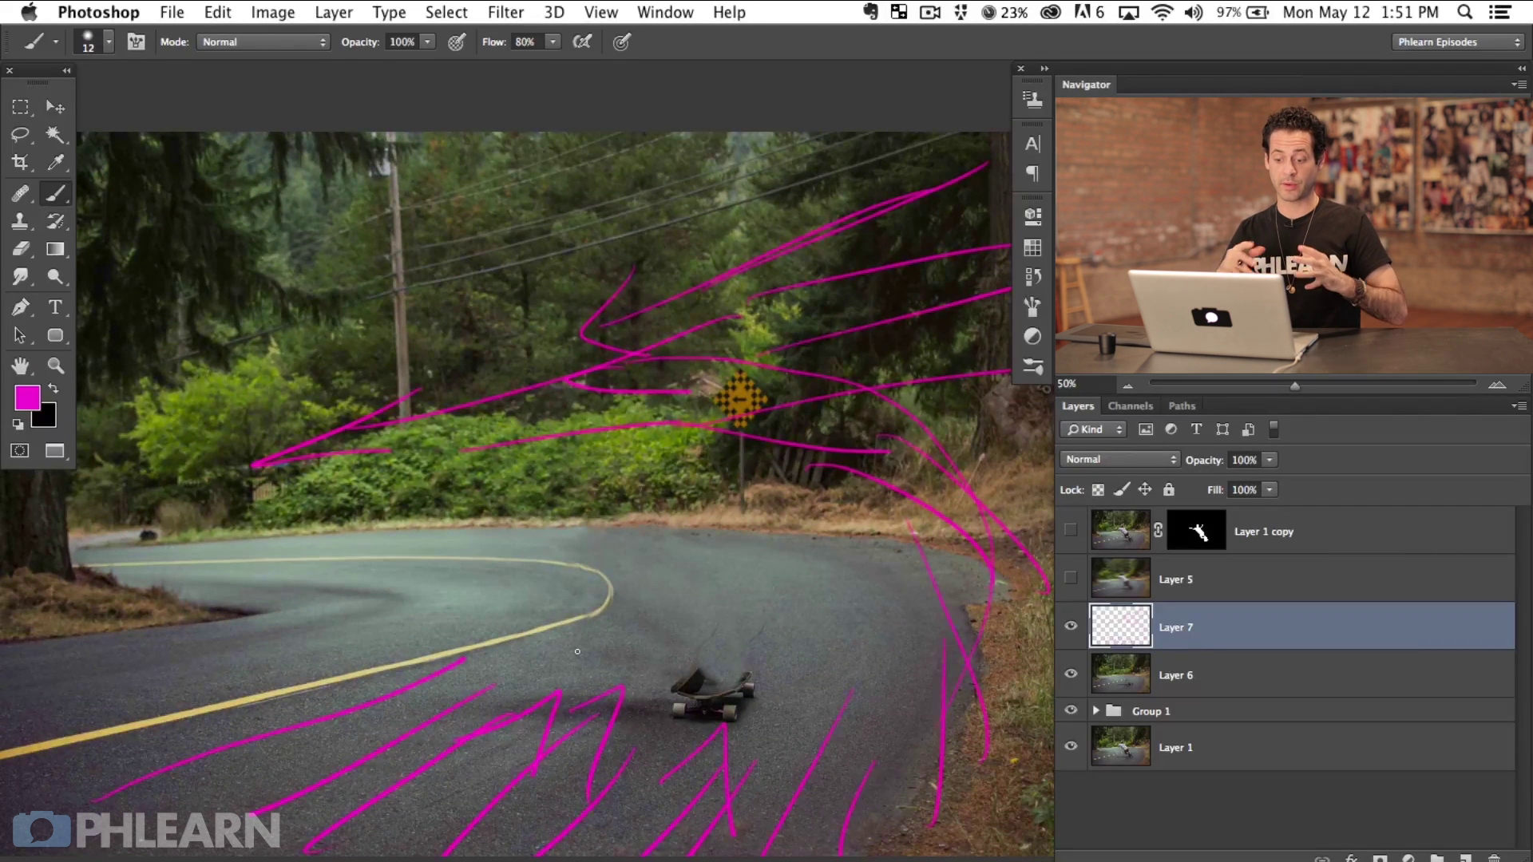
key(Delete)
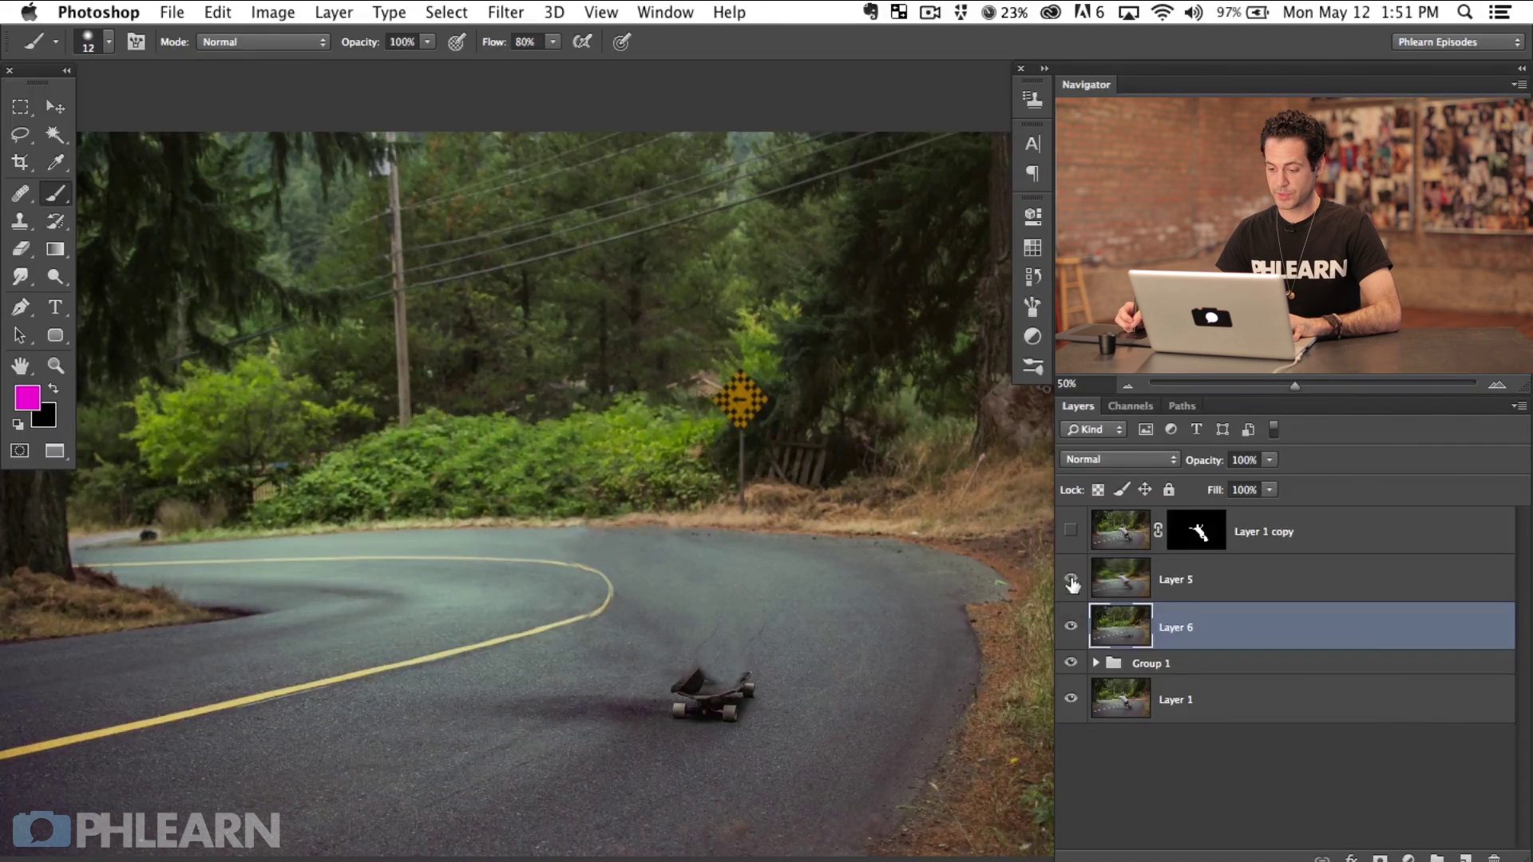
Show the blurred Layer 5 and move it below Group 1
click(1071, 586)
click(1071, 587)
click(1072, 587)
click(1207, 587)
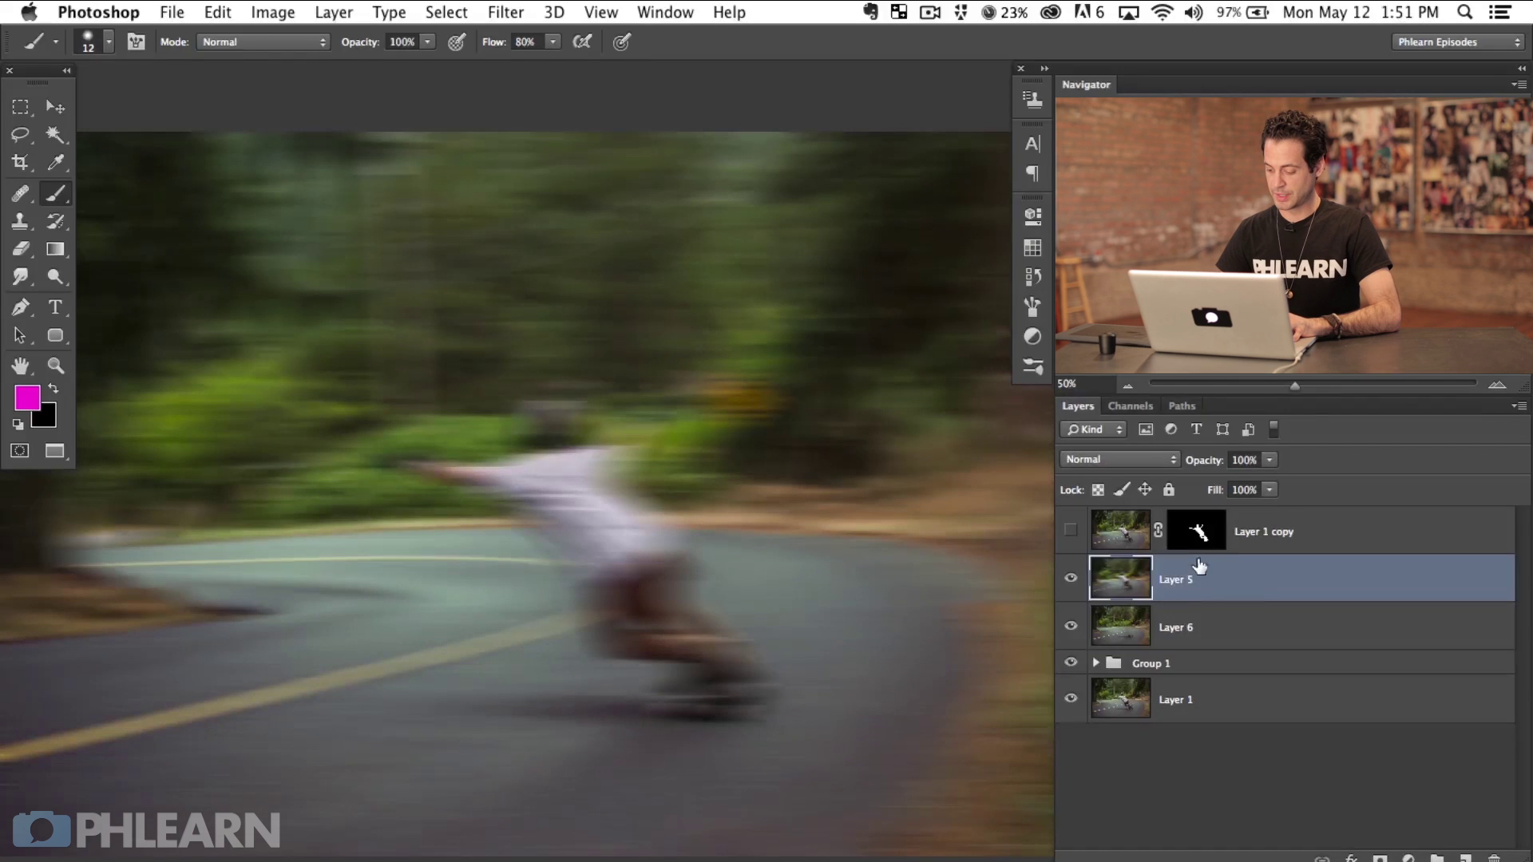
key(super+bracketleft)
key(super+bracketleft)
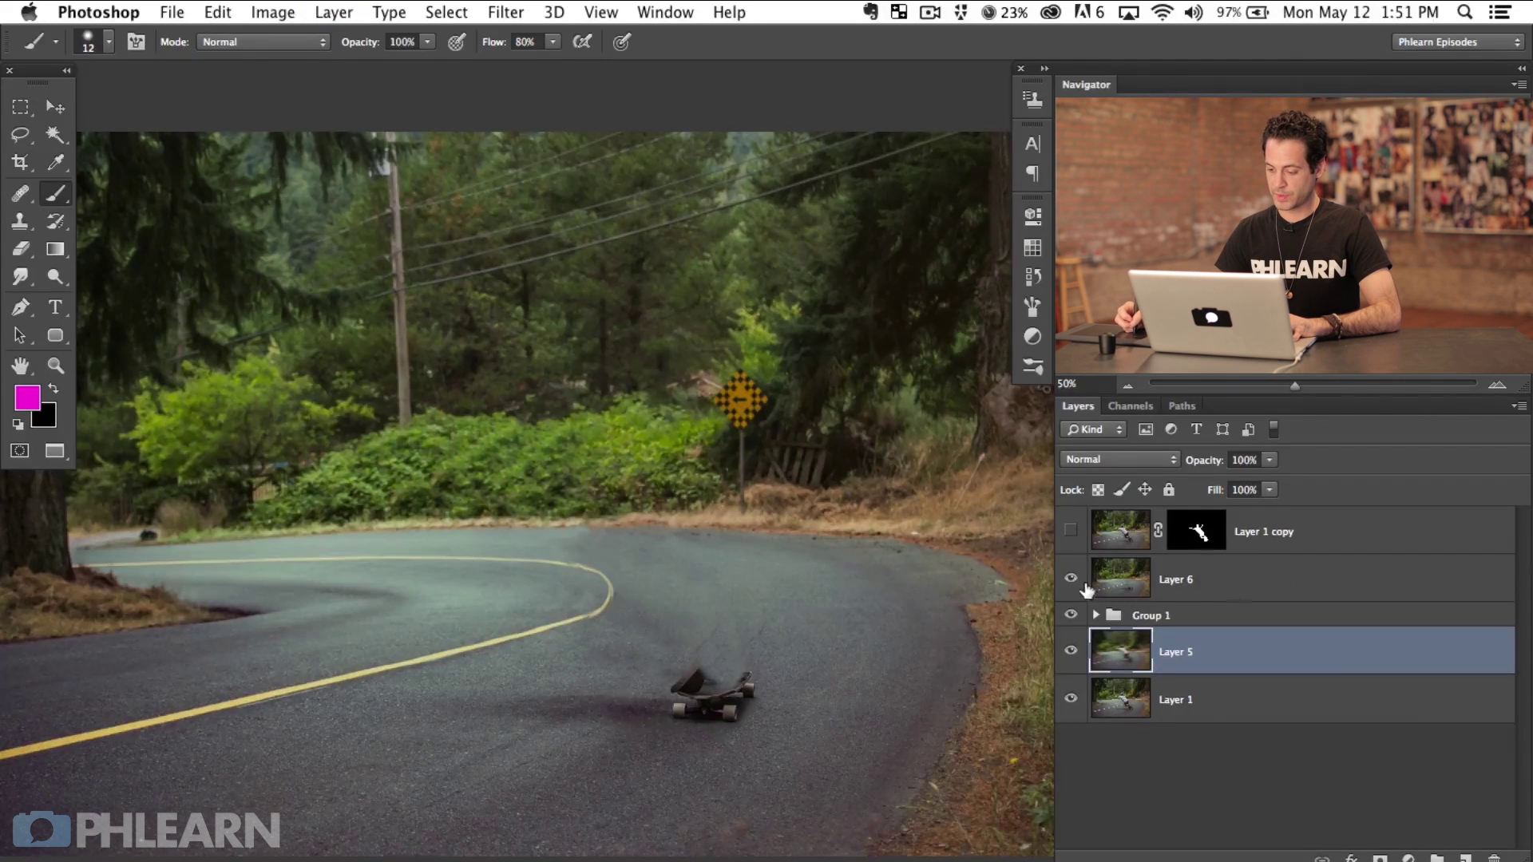
Hide and re-show Layer 6 to compare the road scene, then select Layer 6
click(1075, 590)
click(1076, 591)
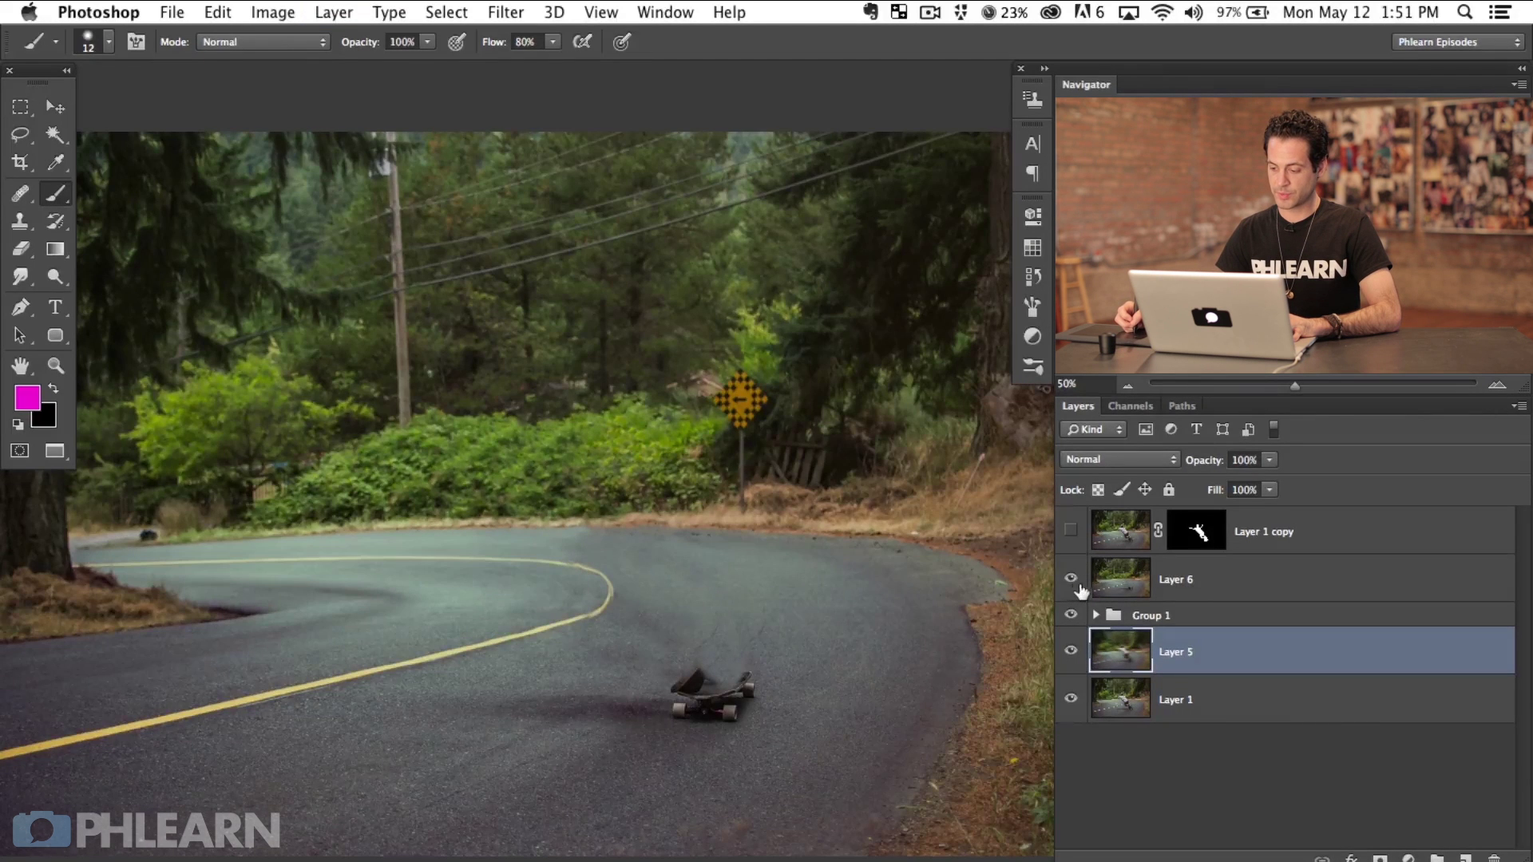
click(1230, 588)
scroll(849, 718, up, 3)
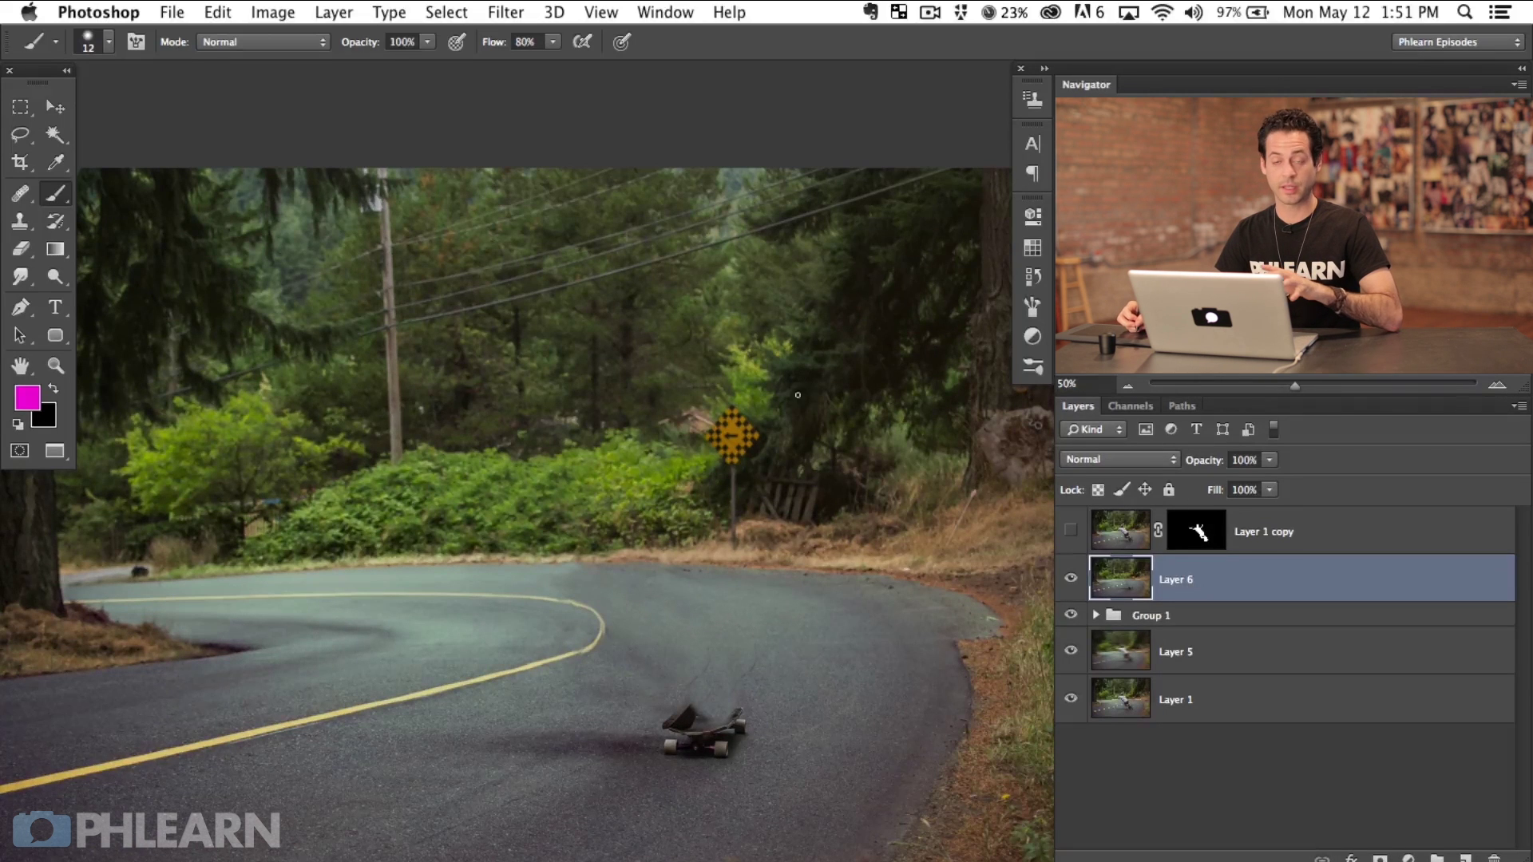
scroll(613, 609, left, 3)
scroll(613, 609, down, 2)
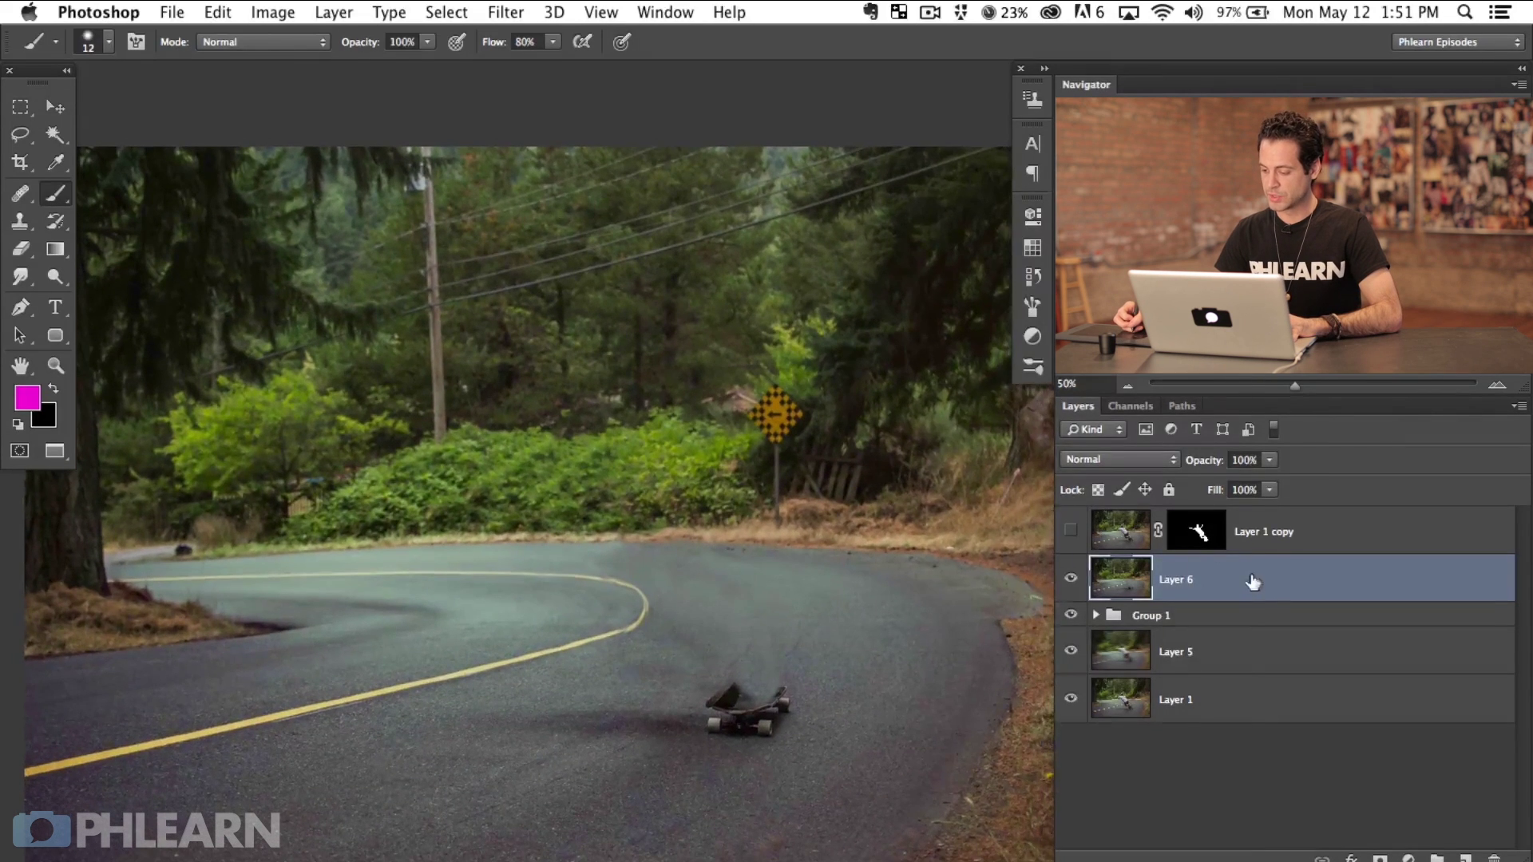
Convert Layer 6 to a smart object and apply a Zoom Radial Blur of amount 34, centre nudged up
right_click(1253, 581)
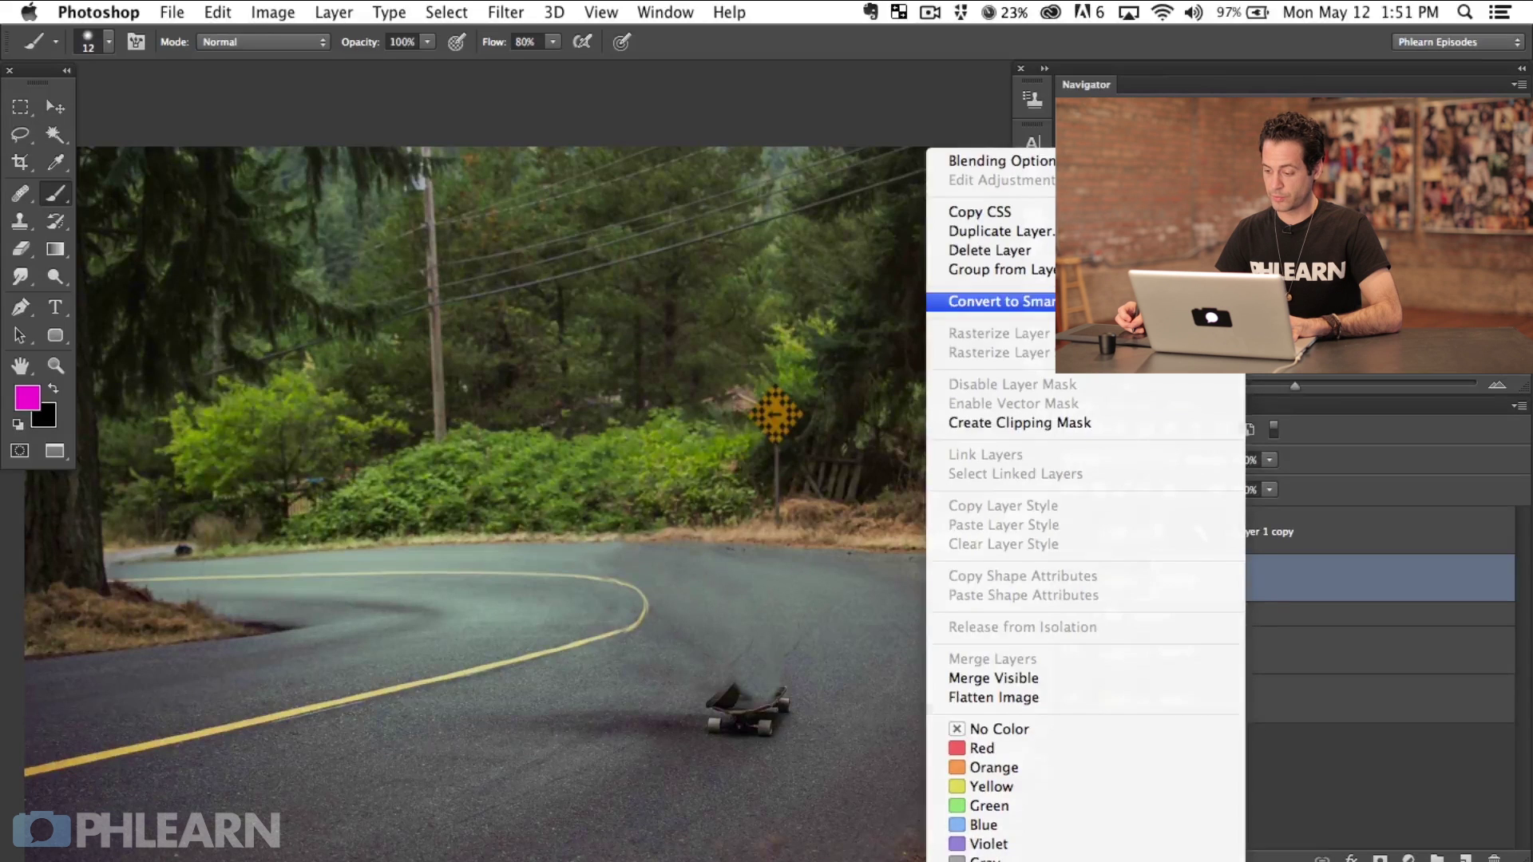
click(998, 301)
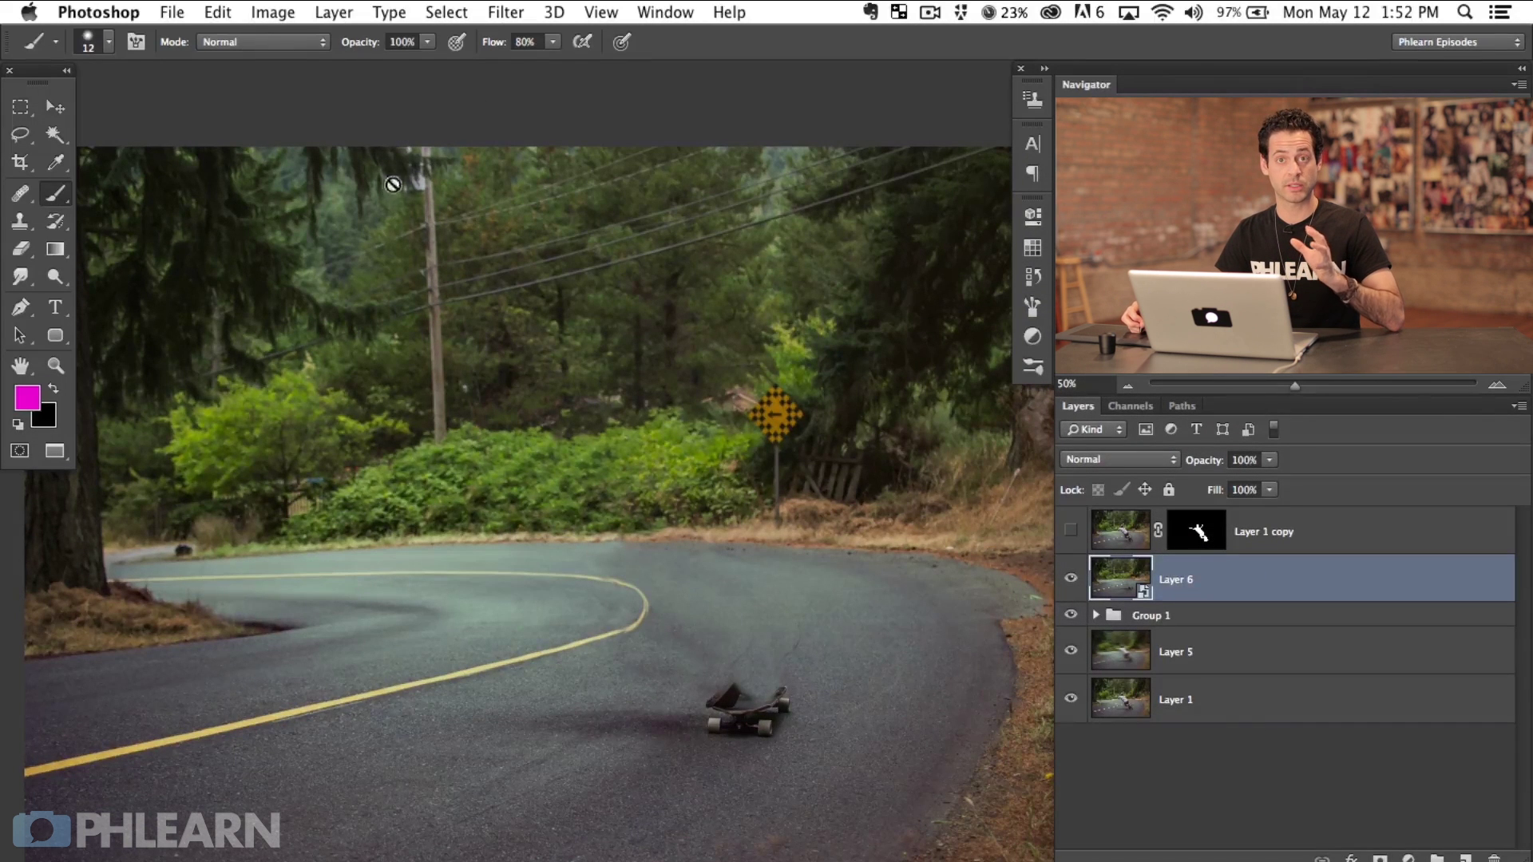
click(505, 13)
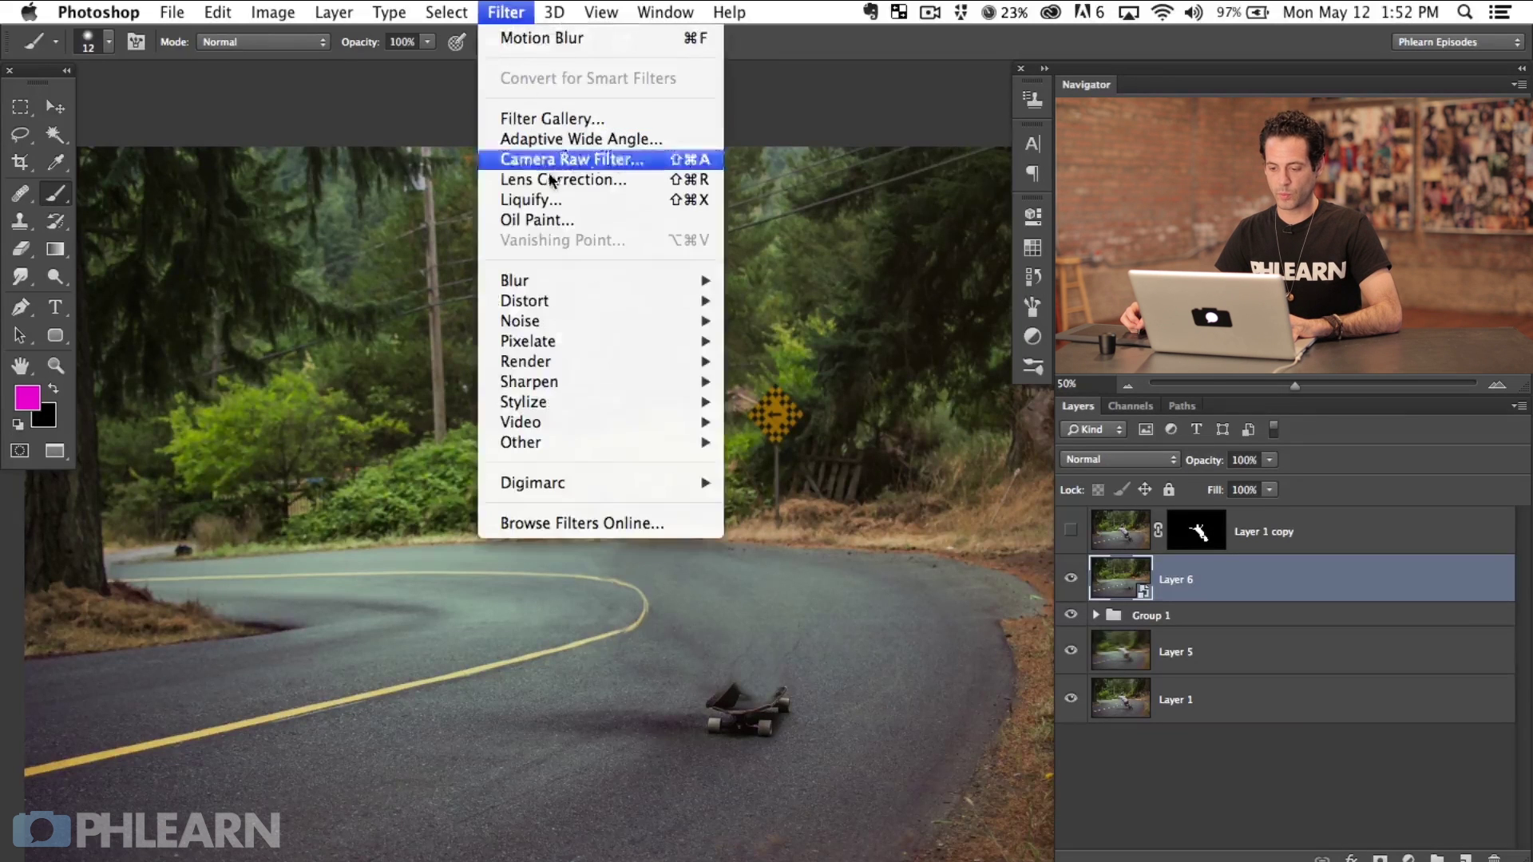
mouse_move(563, 285)
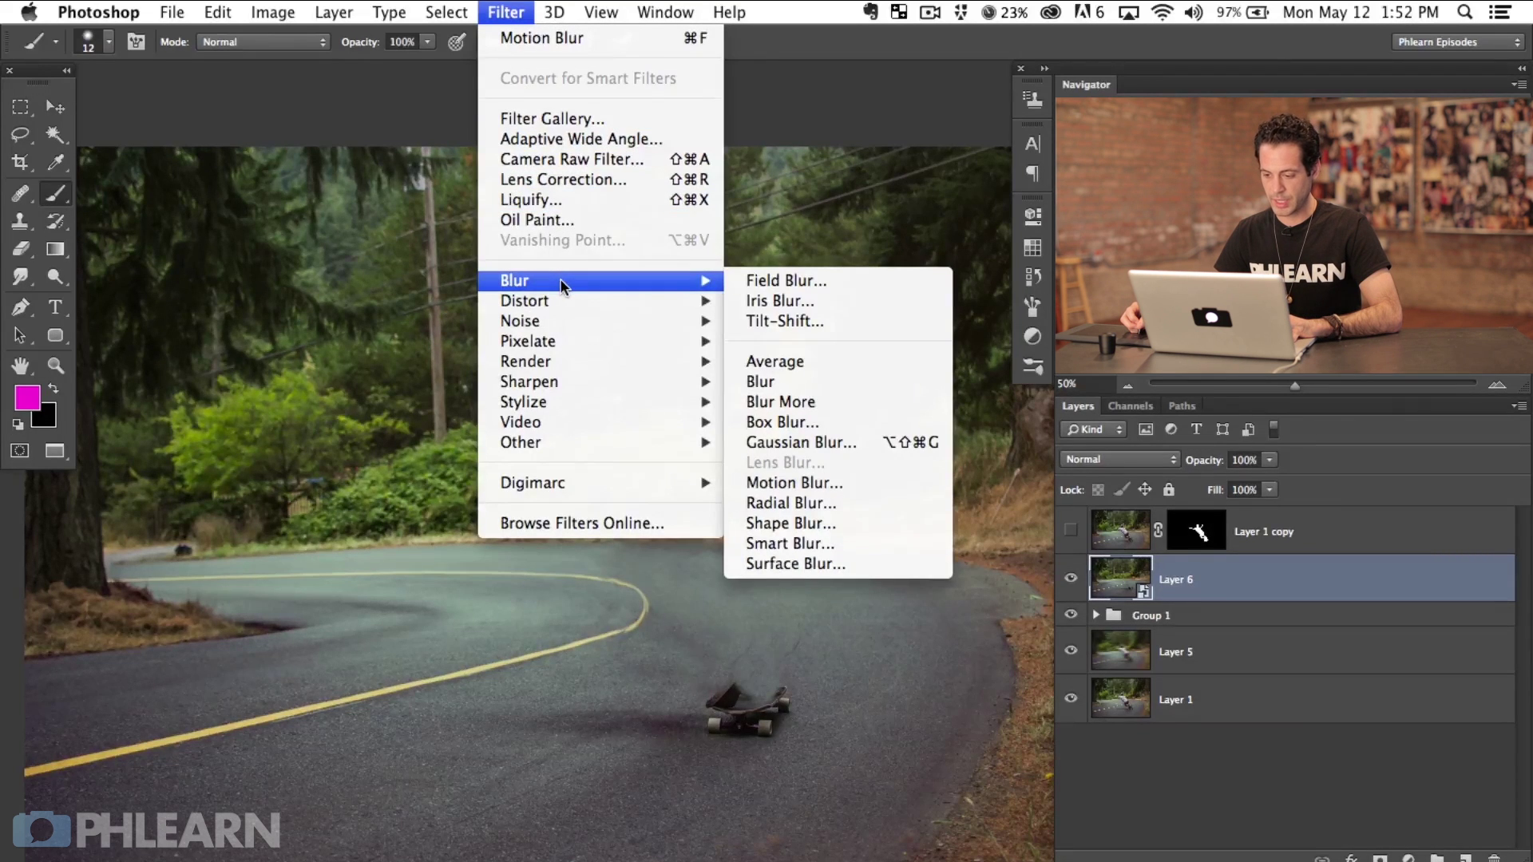
click(813, 505)
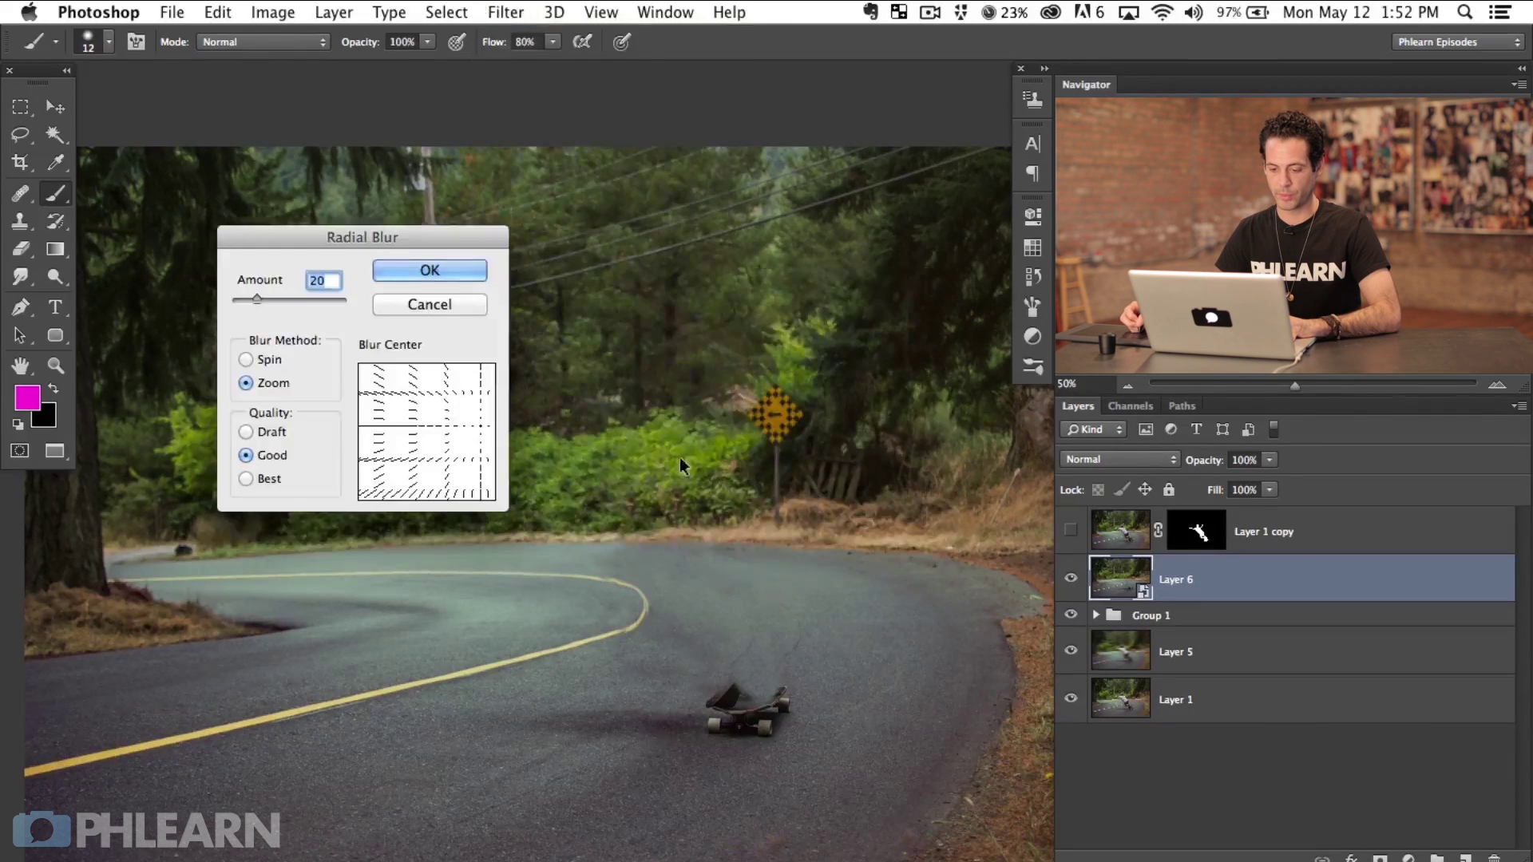
drag(481, 419, 481, 416)
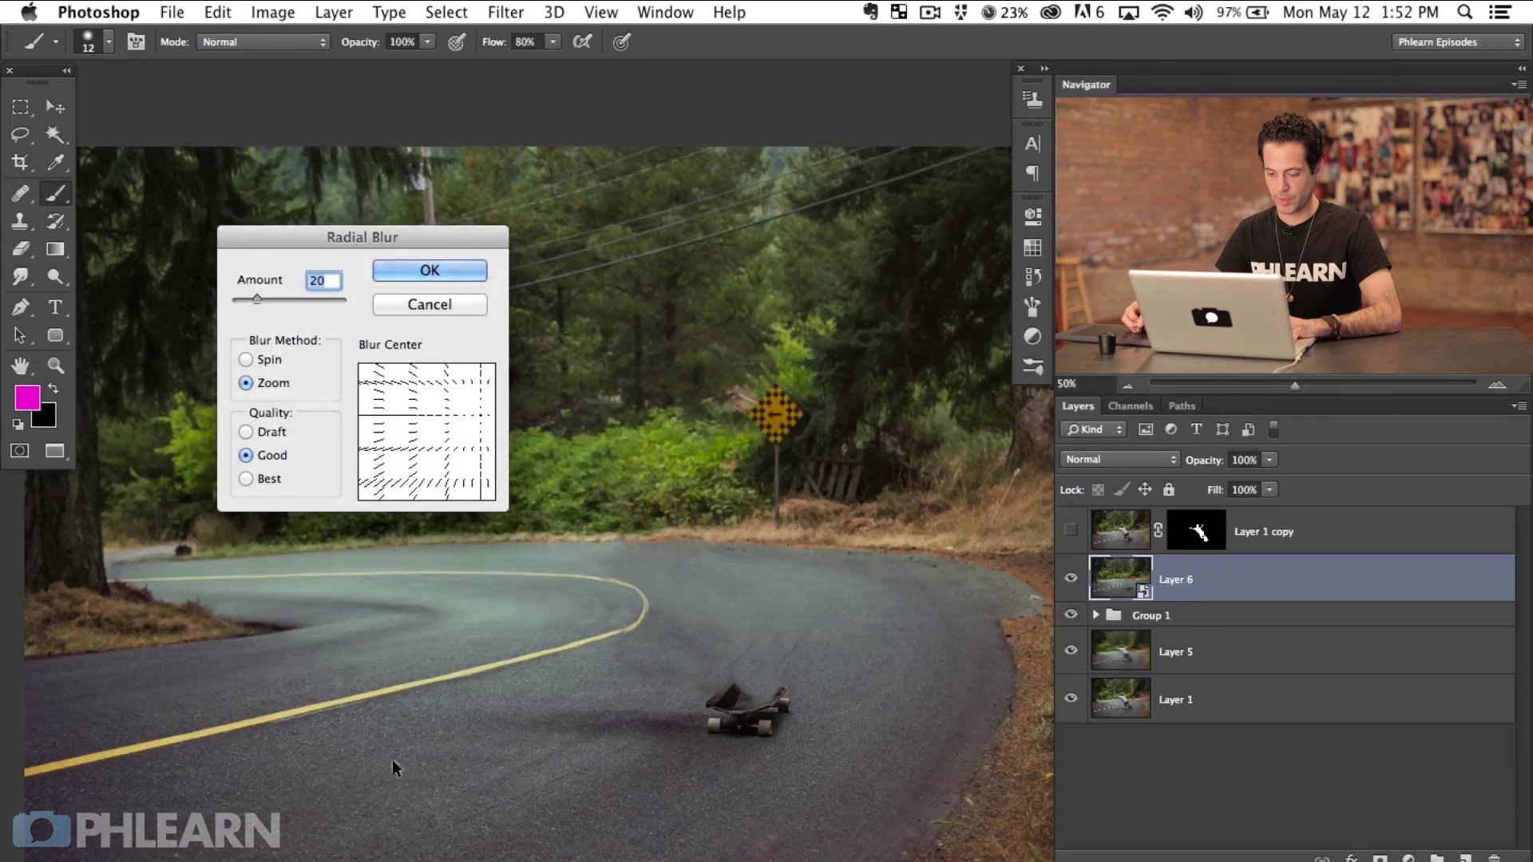
drag(256, 299, 272, 300)
click(443, 275)
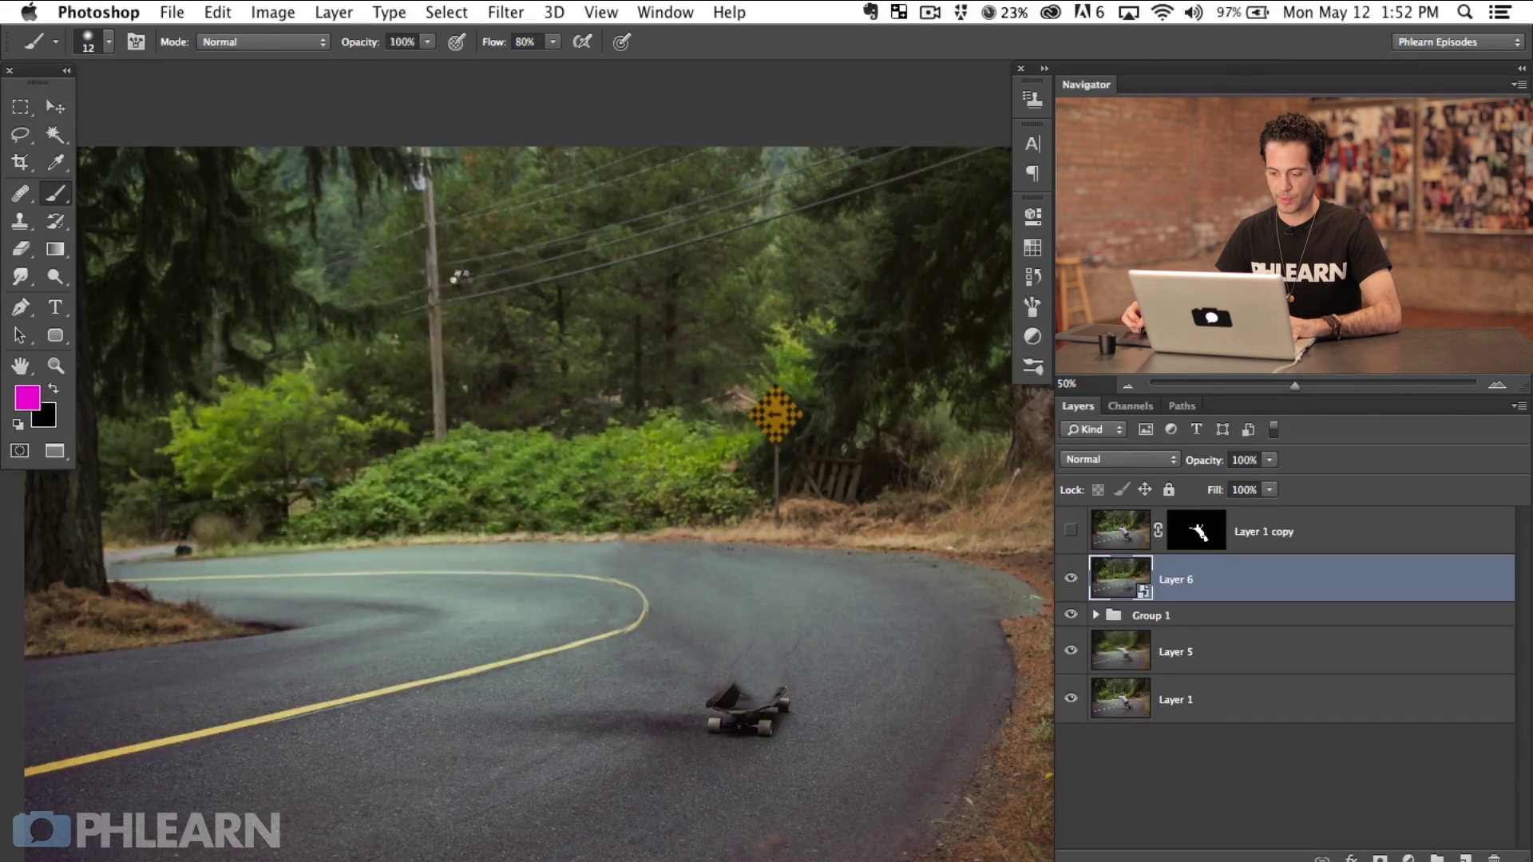
mouse_move(813, 662)
mouse_down()
mouse_move(818, 619)
mouse_move(794, 660)
mouse_move(808, 663)
mouse_up()
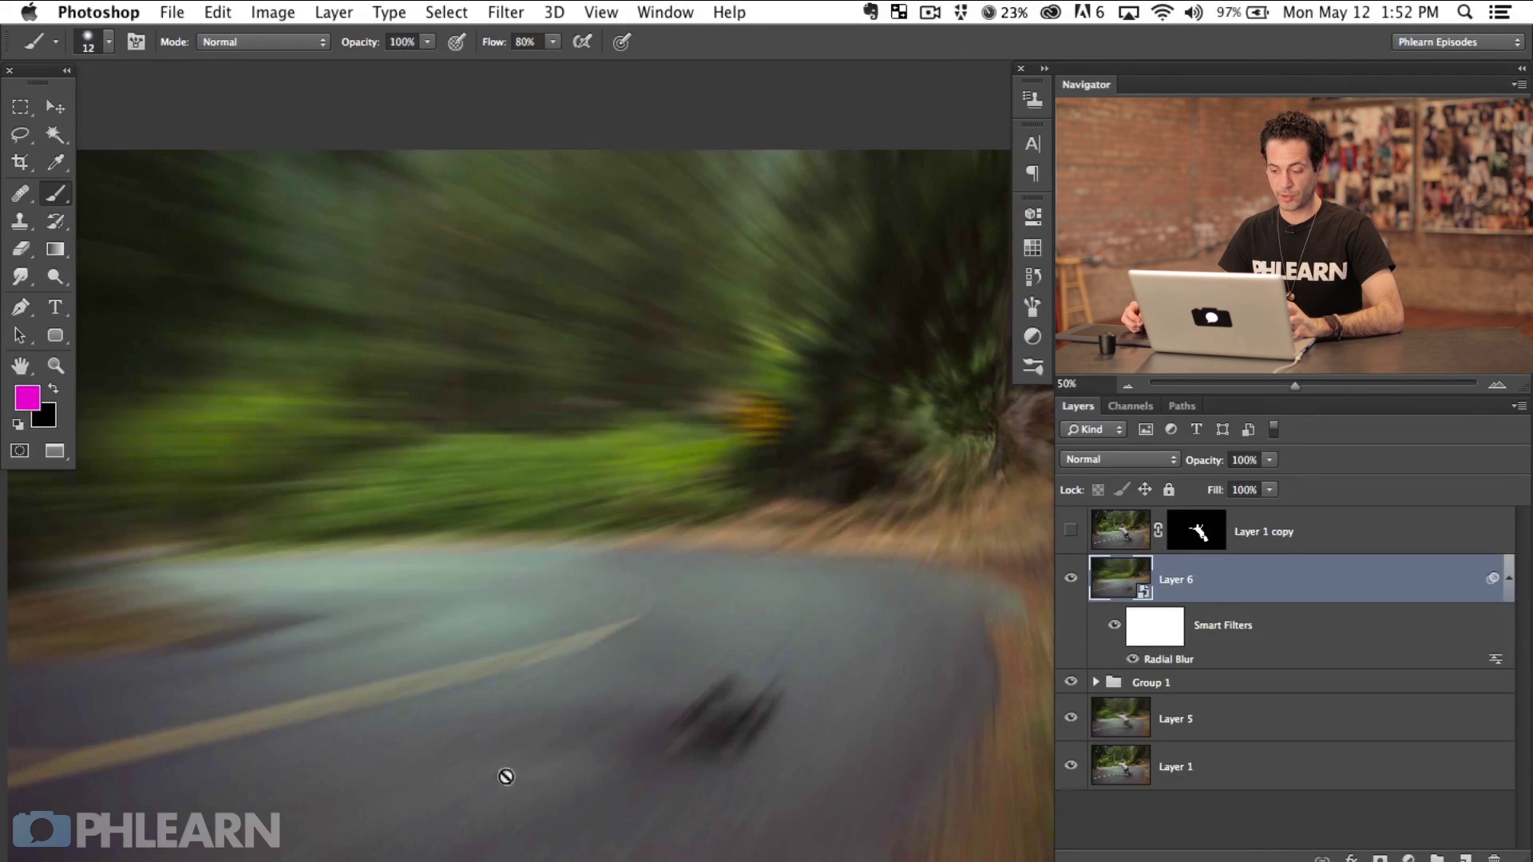
Reopen Layer 6's Radial Blur smart filter and drag its blur centre slightly lower
mouse_move(704, 779)
mouse_down()
mouse_move(594, 773)
mouse_move(613, 760)
mouse_move(715, 773)
mouse_up()
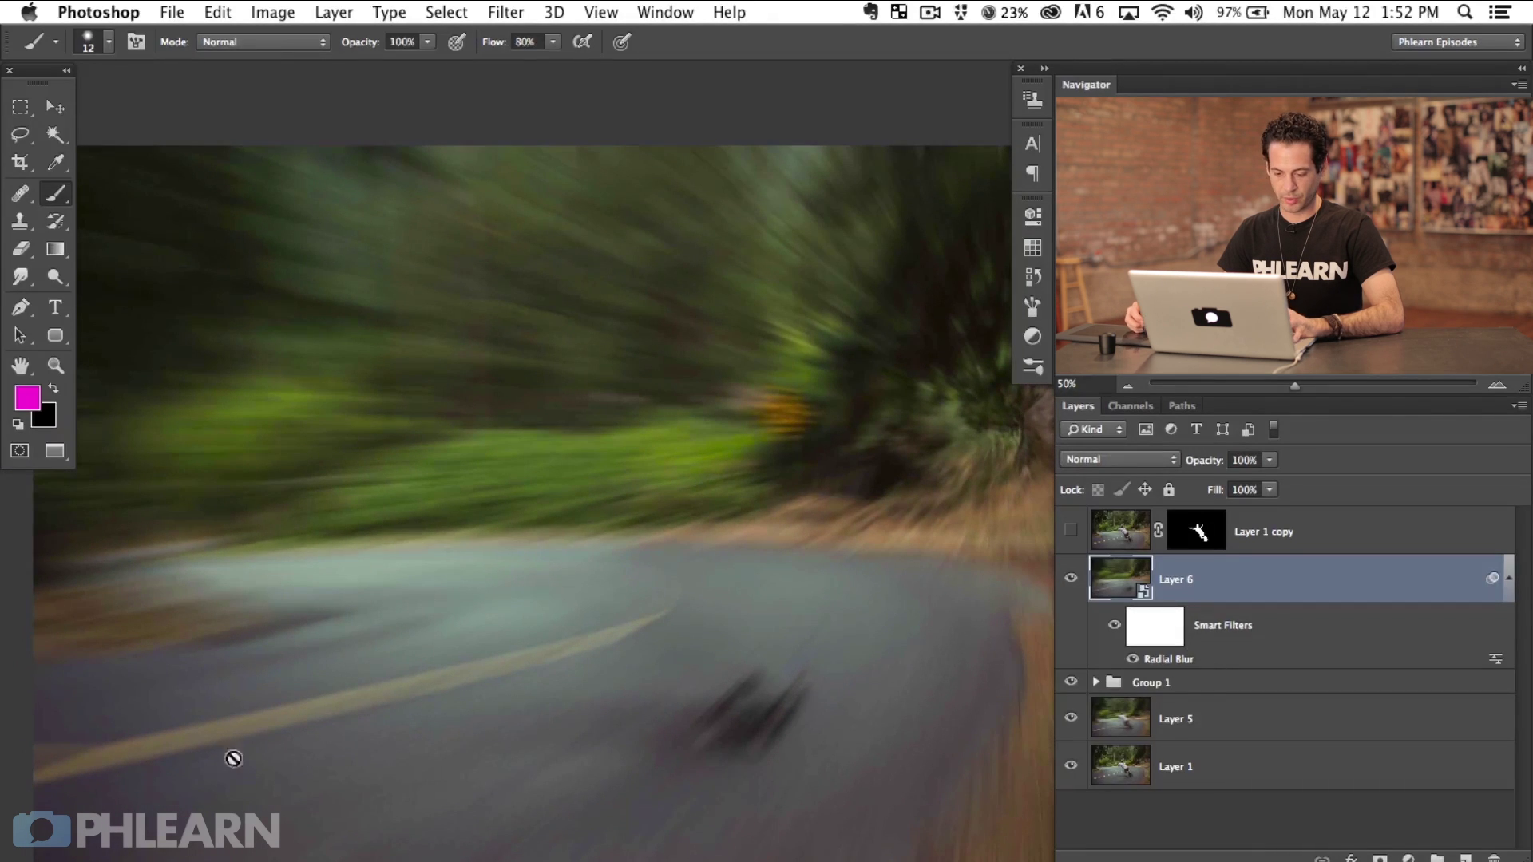
double_click(1203, 661)
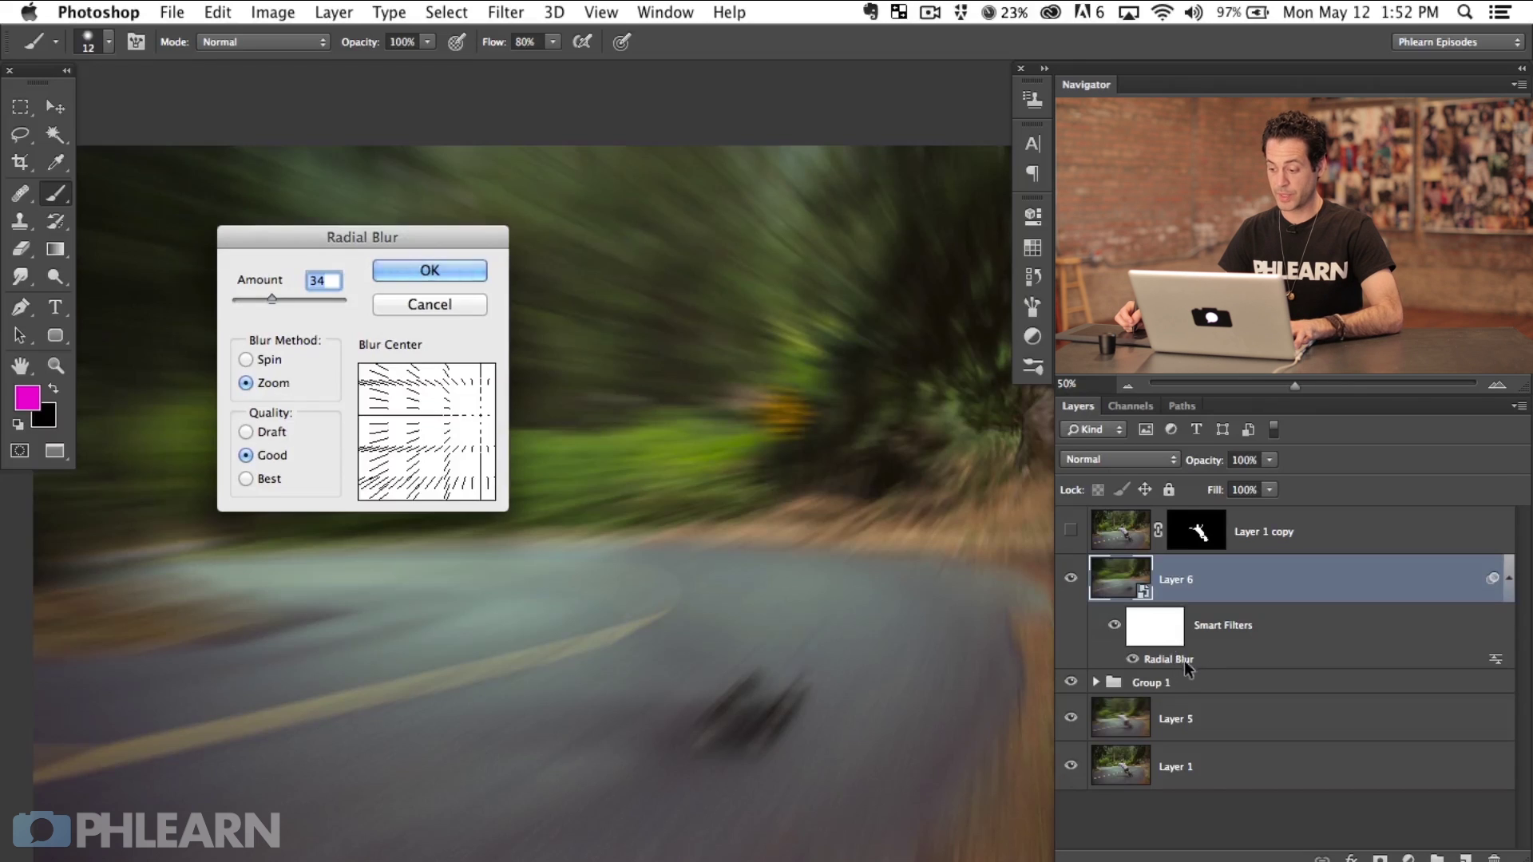
key(Return)
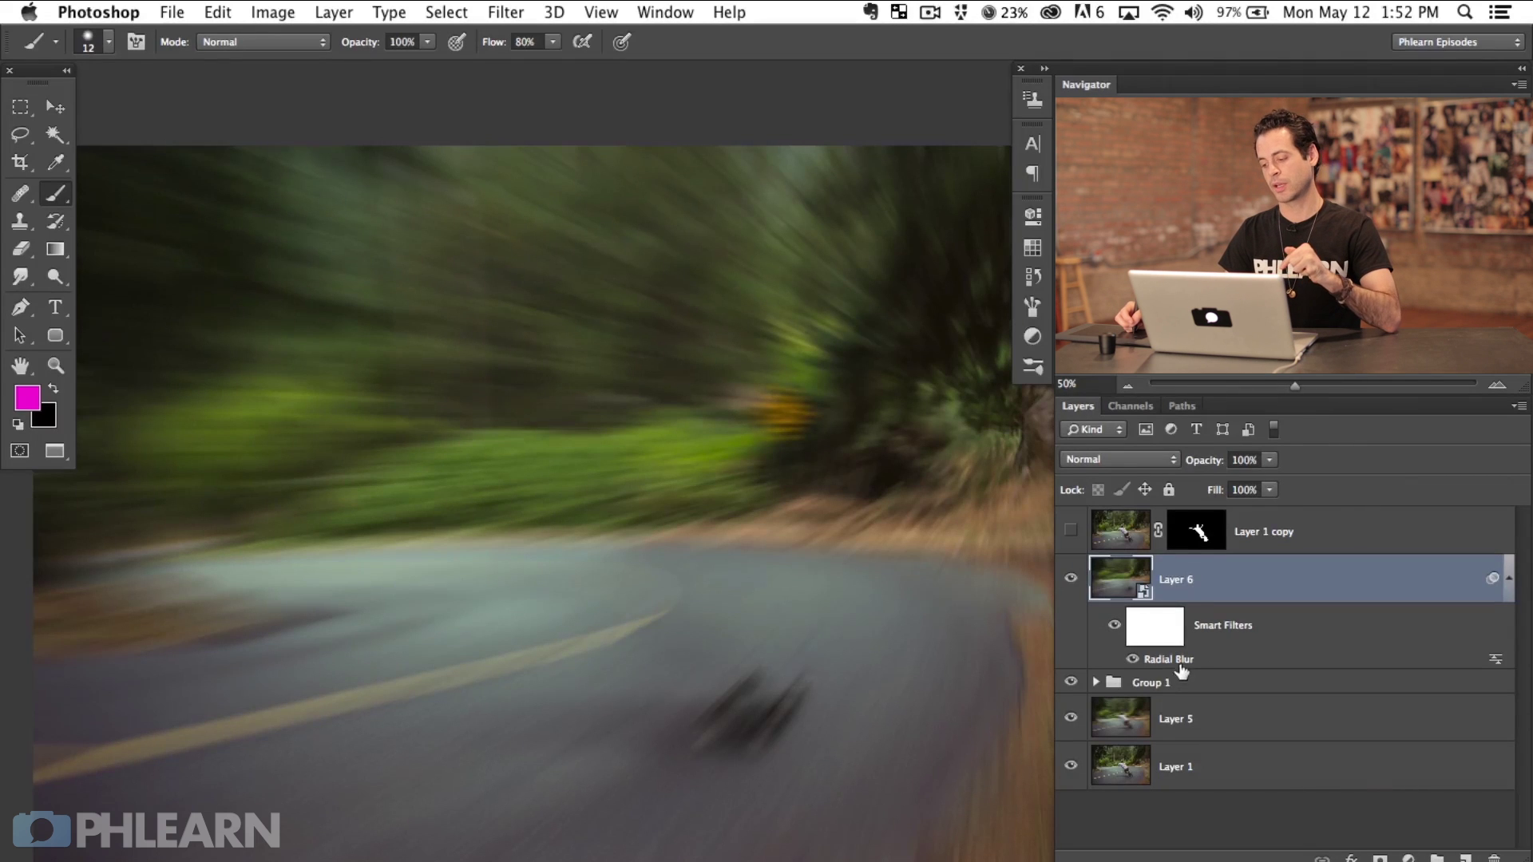
double_click(1203, 661)
drag(480, 417, 481, 431)
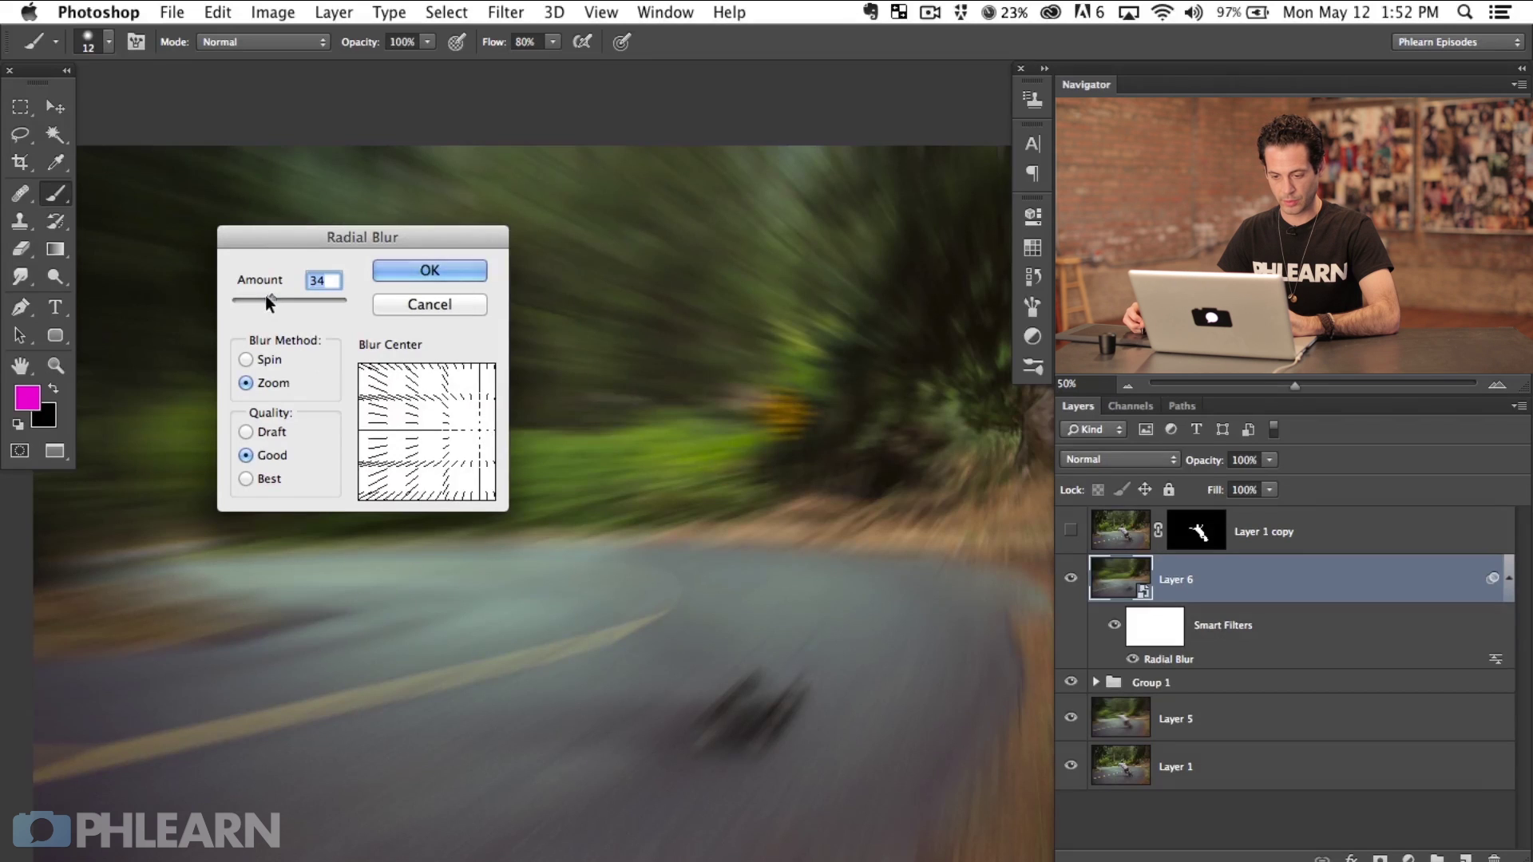
click(418, 269)
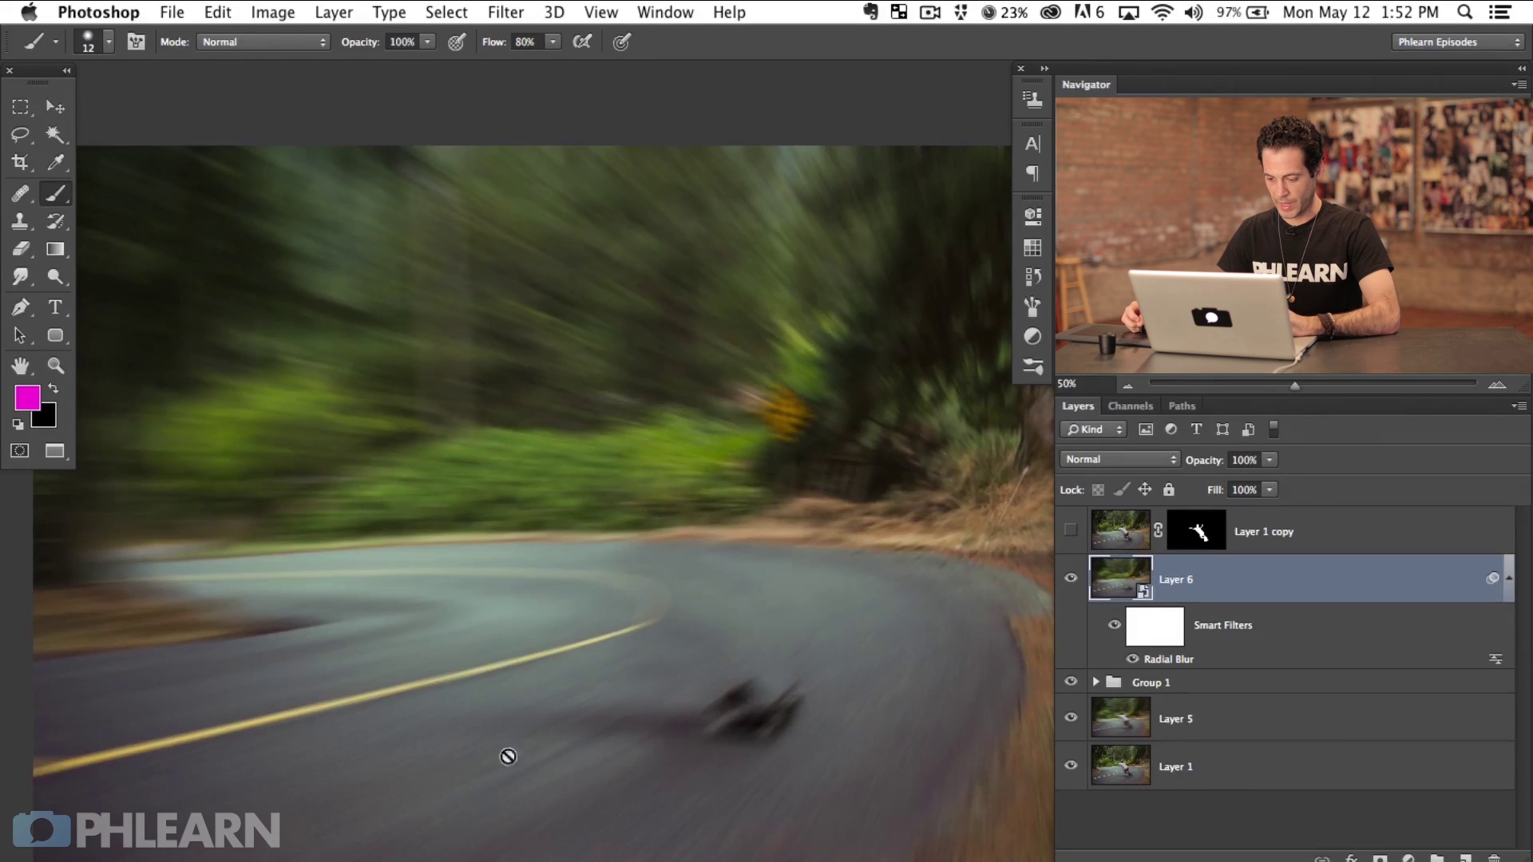
drag(974, 682, 906, 609)
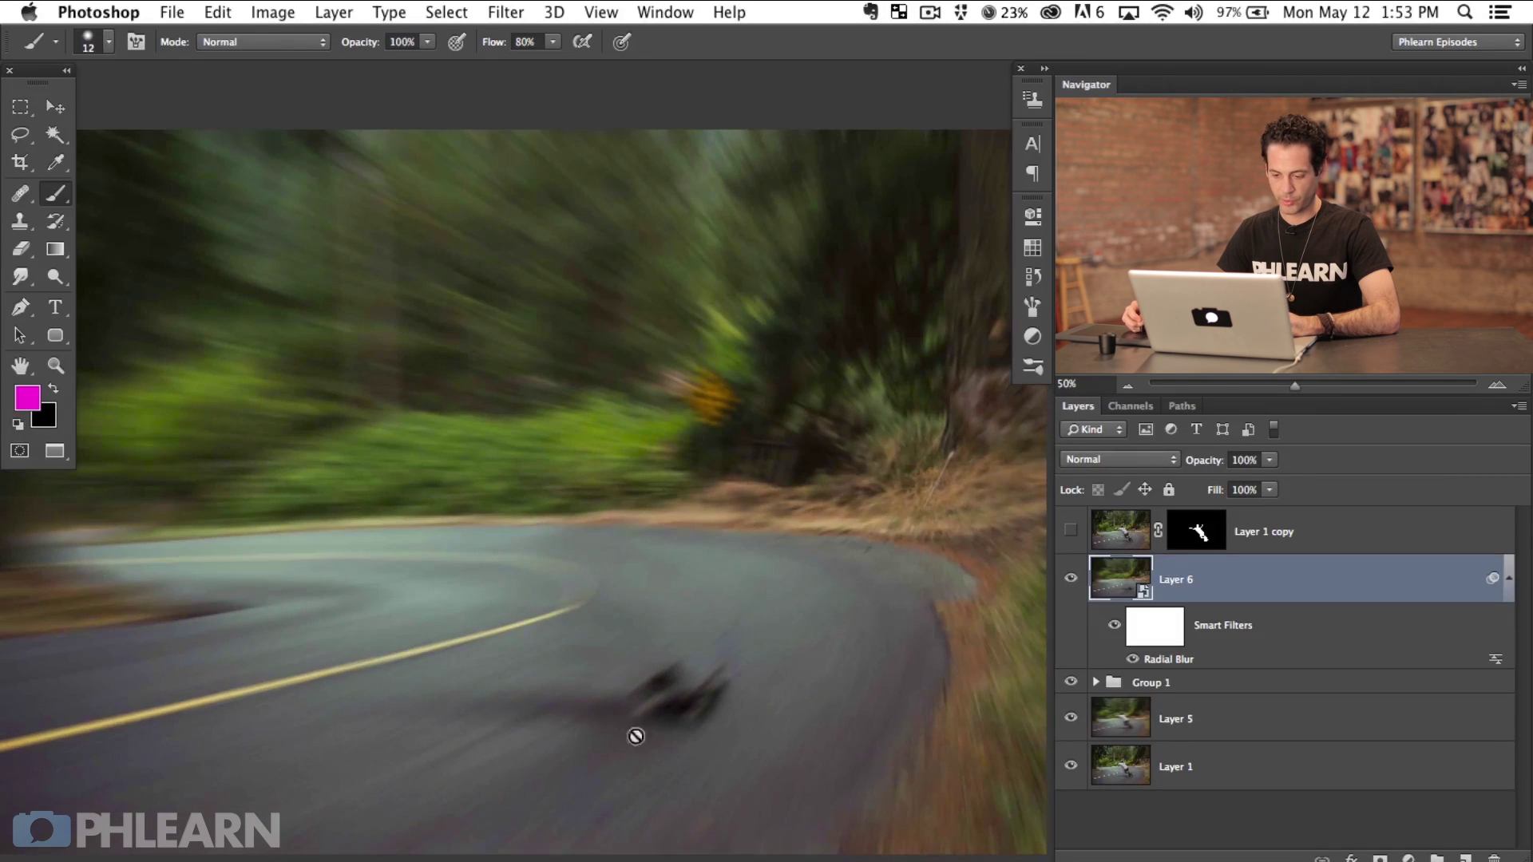
drag(482, 676, 646, 669)
drag(836, 653, 789, 673)
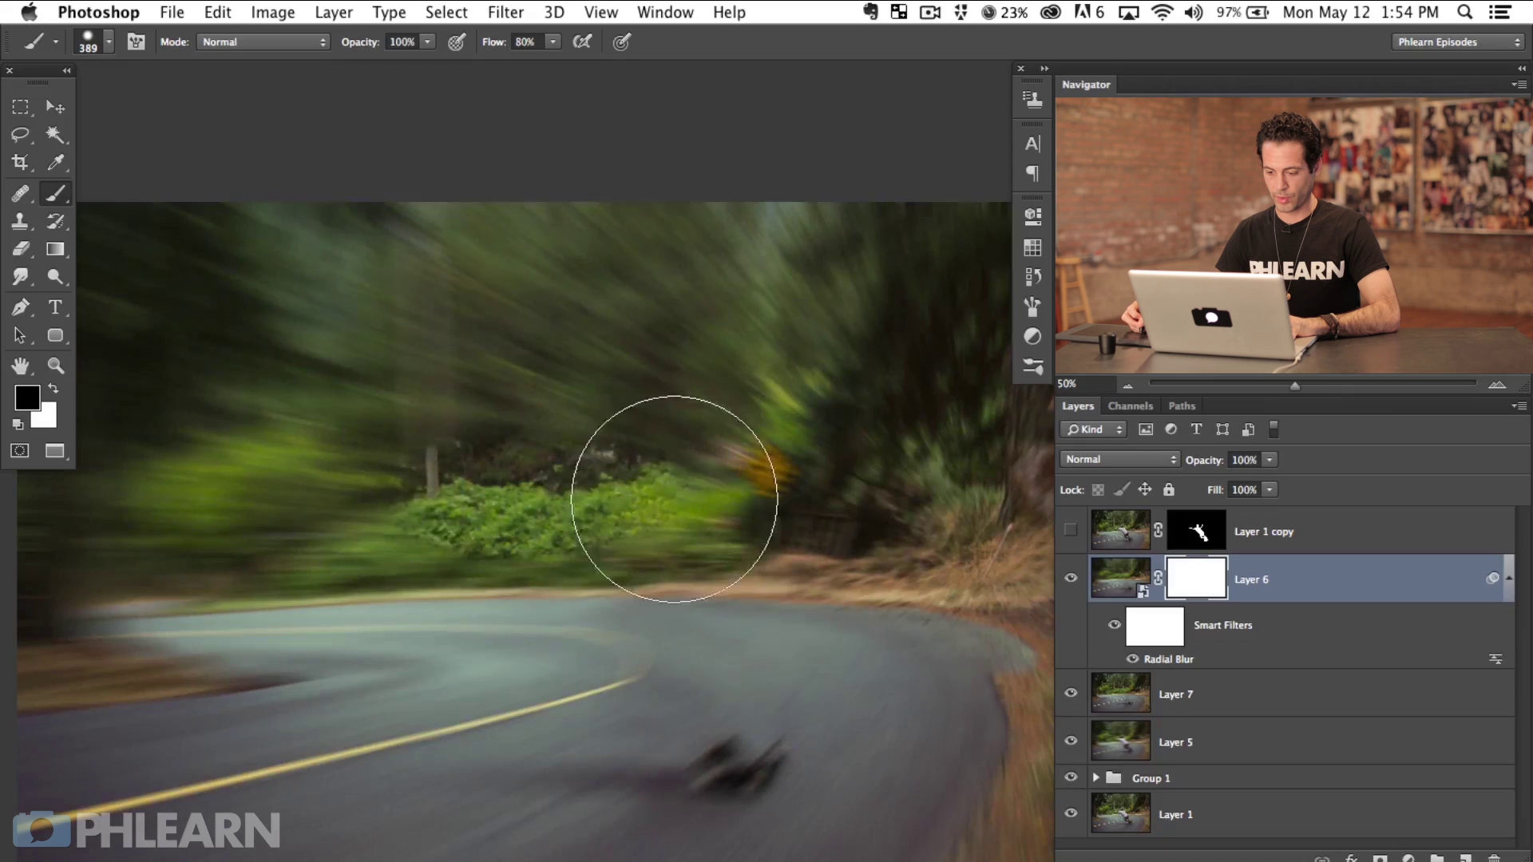
Paint Layer 6's mask black over the road sign, trees, rock, pole and bushes
mouse_move(650, 520)
mouse_down()
mouse_move(610, 513)
mouse_move(780, 445)
mouse_move(676, 480)
mouse_move(541, 477)
mouse_up()
mouse_move(679, 471)
mouse_down()
mouse_move(629, 471)
mouse_move(832, 472)
mouse_move(881, 505)
mouse_move(856, 525)
mouse_move(926, 426)
mouse_move(609, 291)
mouse_move(907, 246)
mouse_move(477, 249)
mouse_move(357, 280)
mouse_move(356, 391)
mouse_move(441, 422)
mouse_up()
drag(514, 454, 701, 449)
mouse_move(544, 515)
mouse_down()
mouse_move(305, 496)
mouse_move(30, 531)
mouse_move(337, 233)
mouse_move(120, 246)
mouse_move(144, 279)
mouse_up()
drag(226, 471, 403, 381)
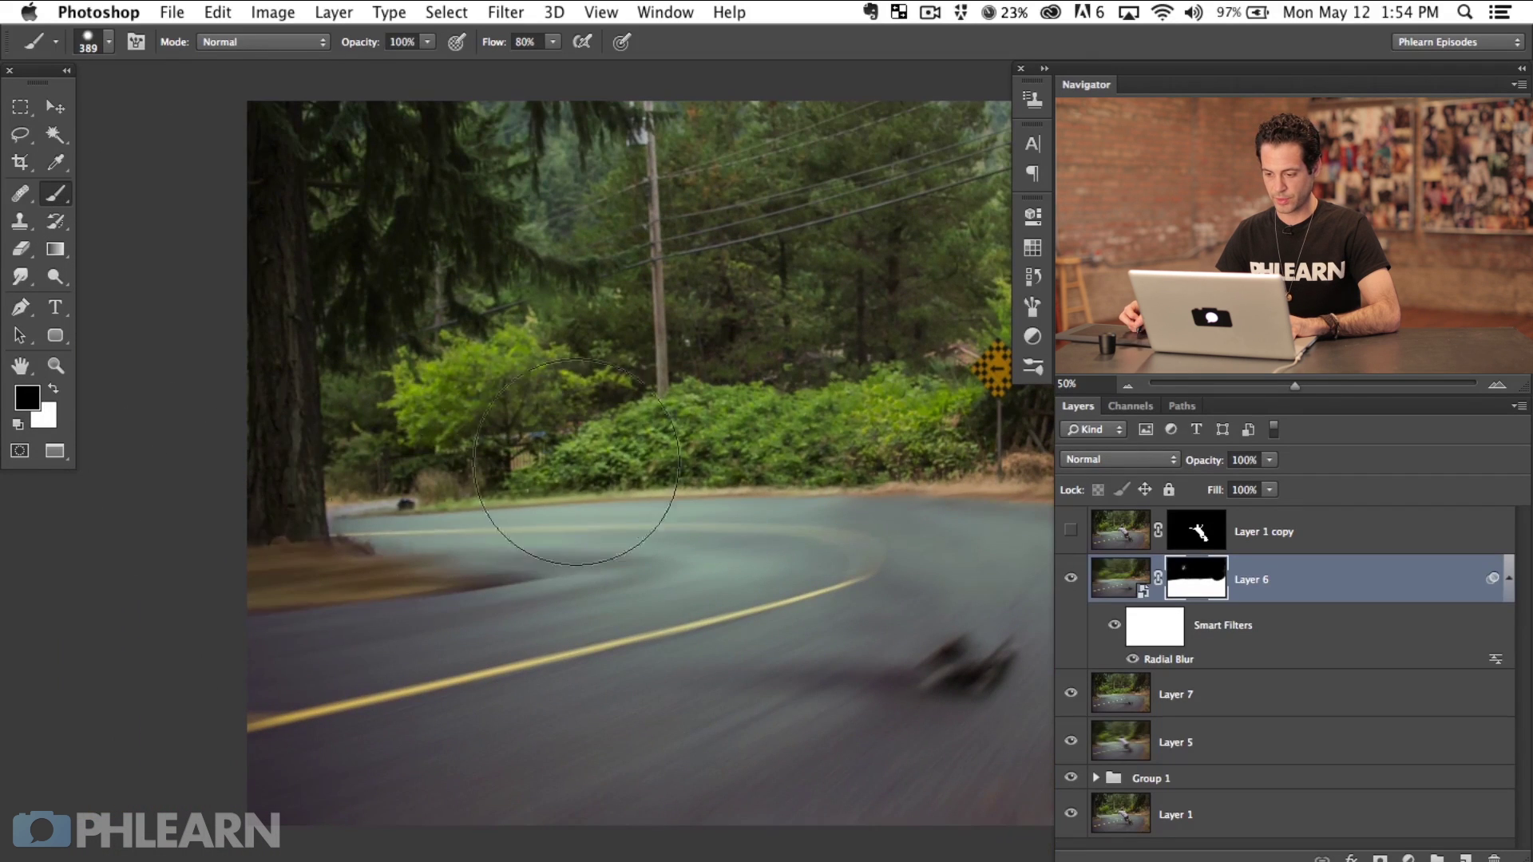
mouse_move(419, 487)
mouse_down()
mouse_move(900, 489)
mouse_move(854, 544)
mouse_move(765, 518)
mouse_move(776, 552)
mouse_move(851, 562)
mouse_up()
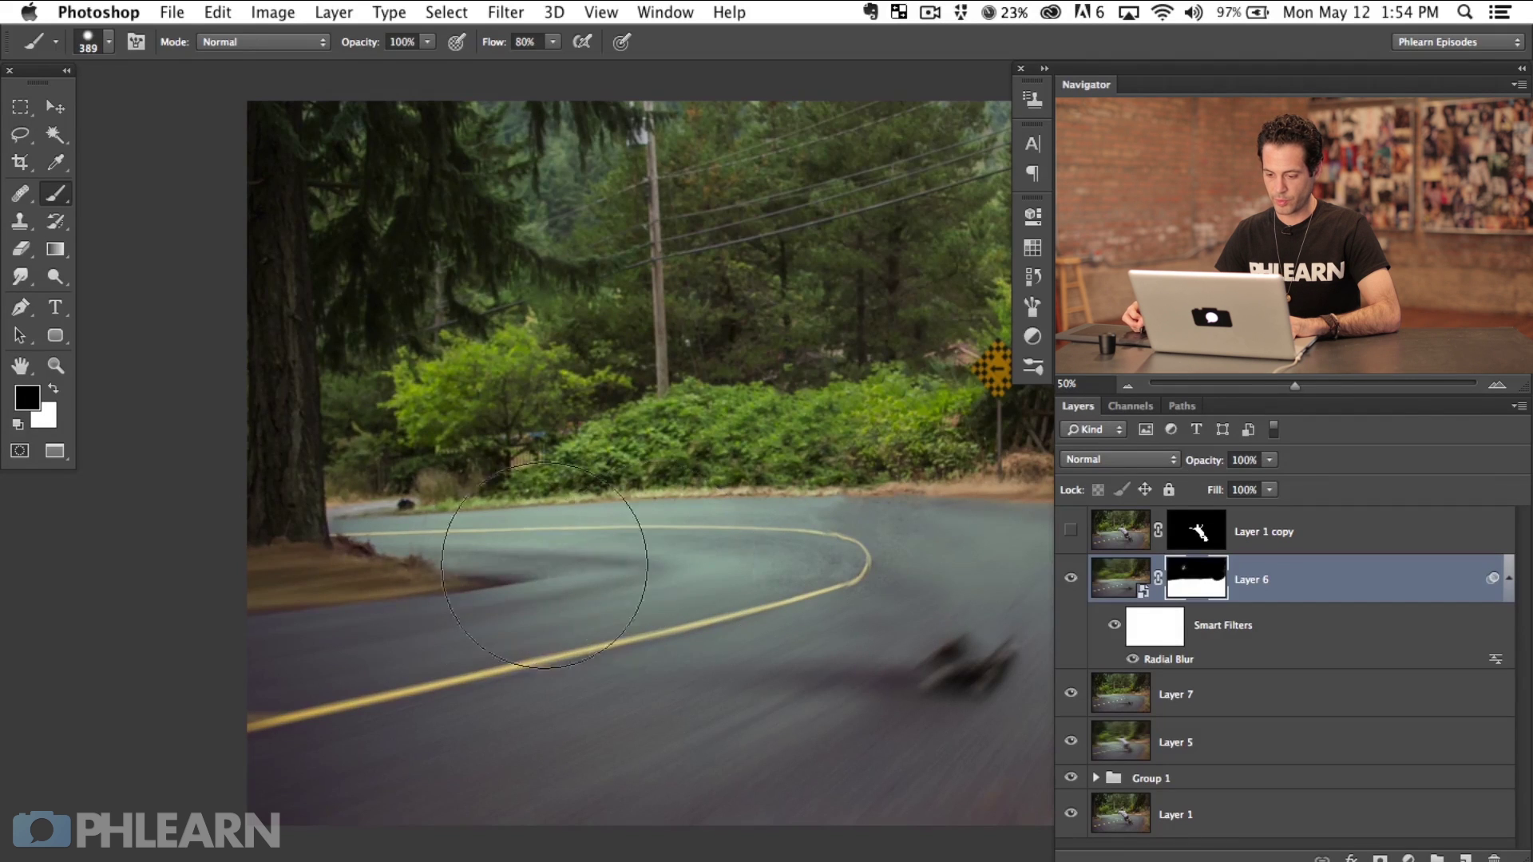
Mask the blur off the road curve, compare with Layer 6 hidden, and duplicate Layer 6
drag(740, 561, 258, 547)
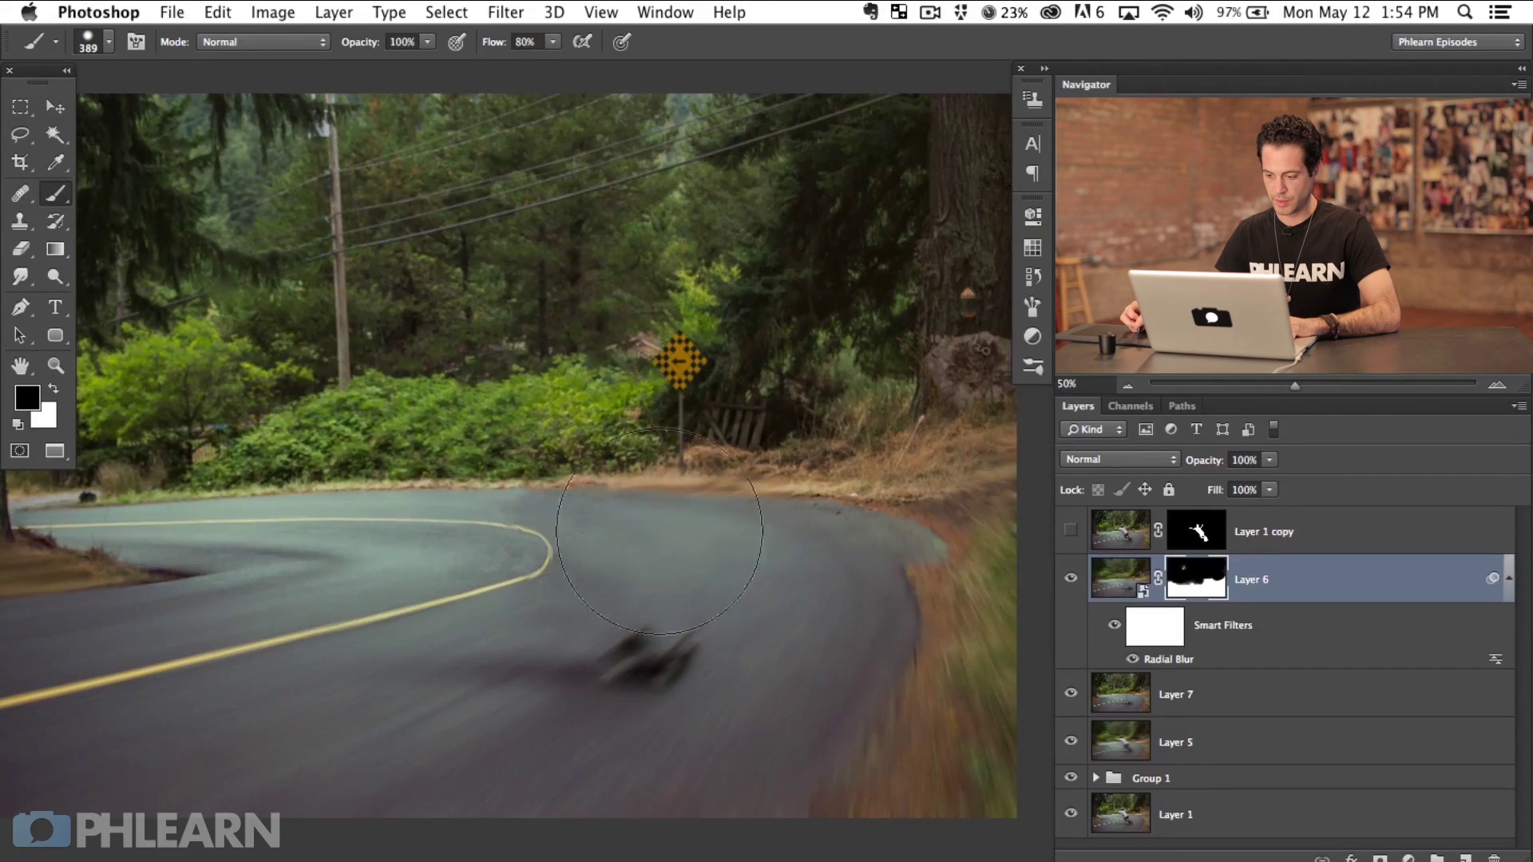
drag(571, 508, 551, 511)
mouse_move(602, 657)
mouse_down()
mouse_move(777, 640)
mouse_move(713, 671)
mouse_up()
drag(939, 706, 878, 720)
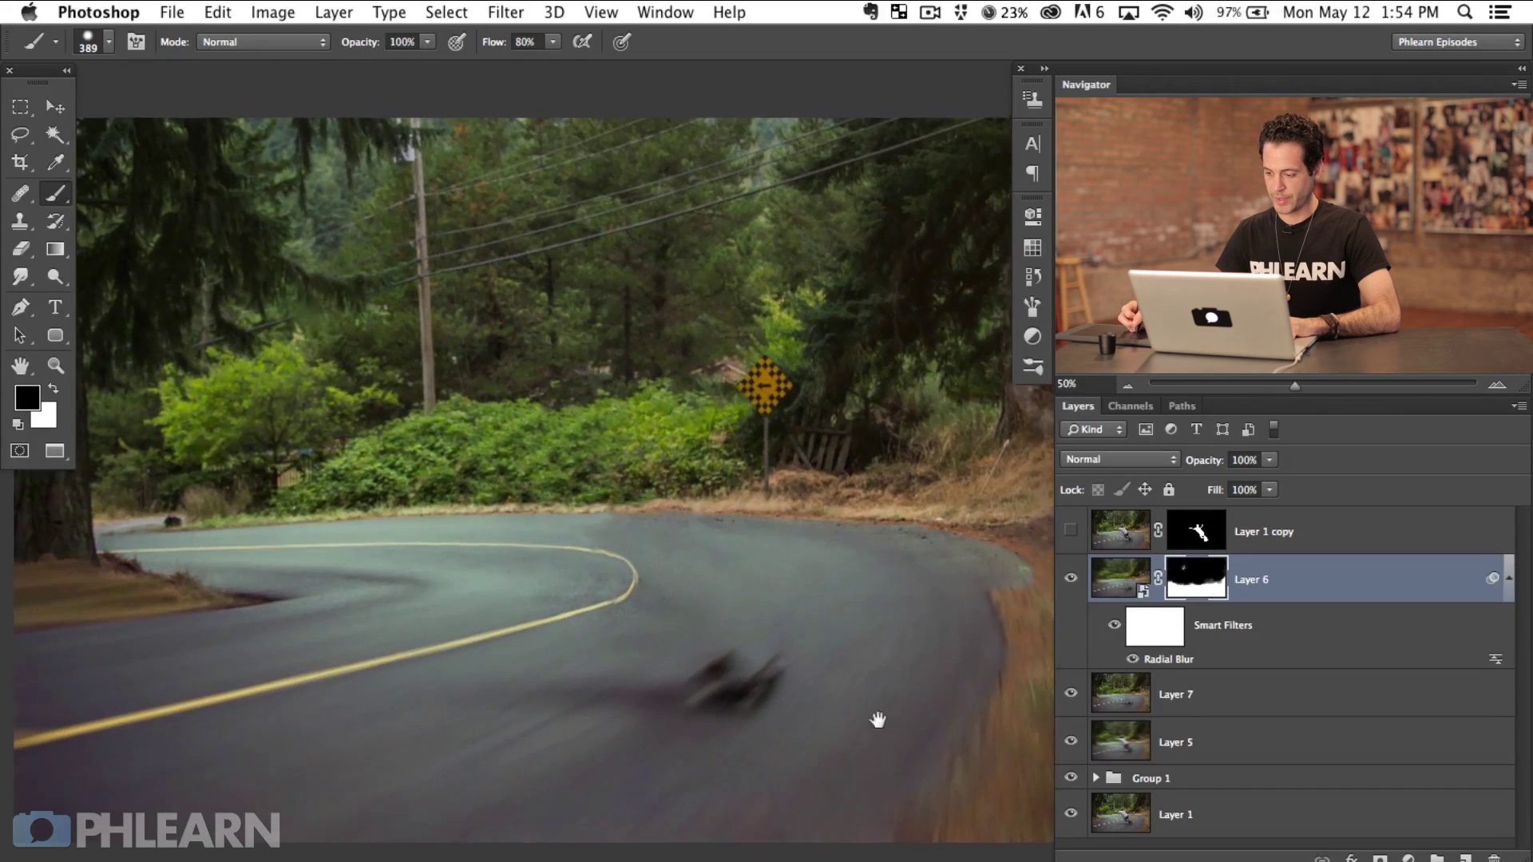
click(1072, 578)
click(1071, 579)
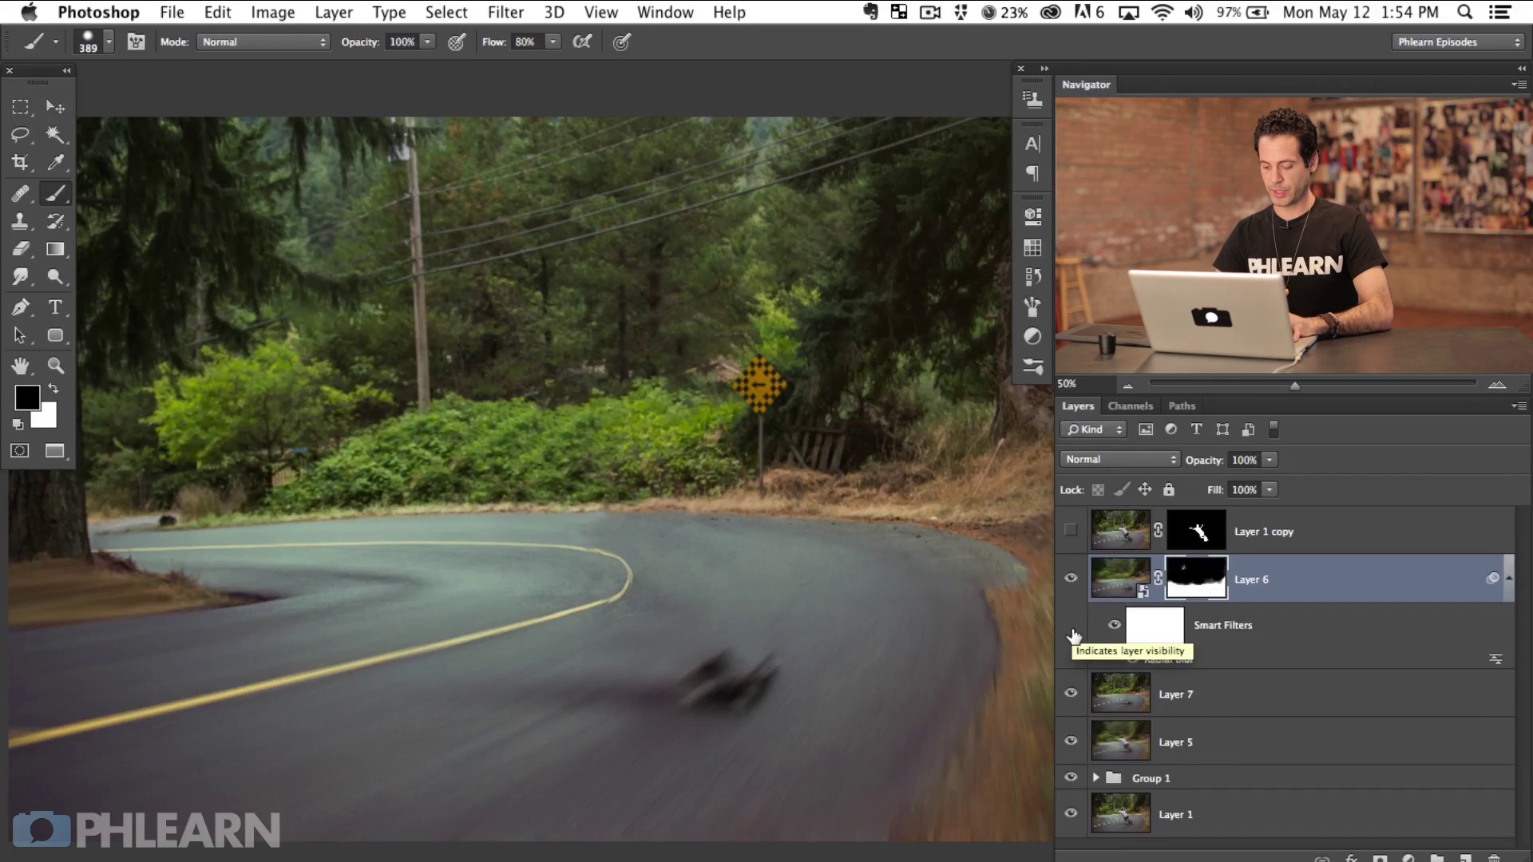
key(super+j)
Fill Layer 6 copy's mask with White using the Fill dialog
click(1198, 591)
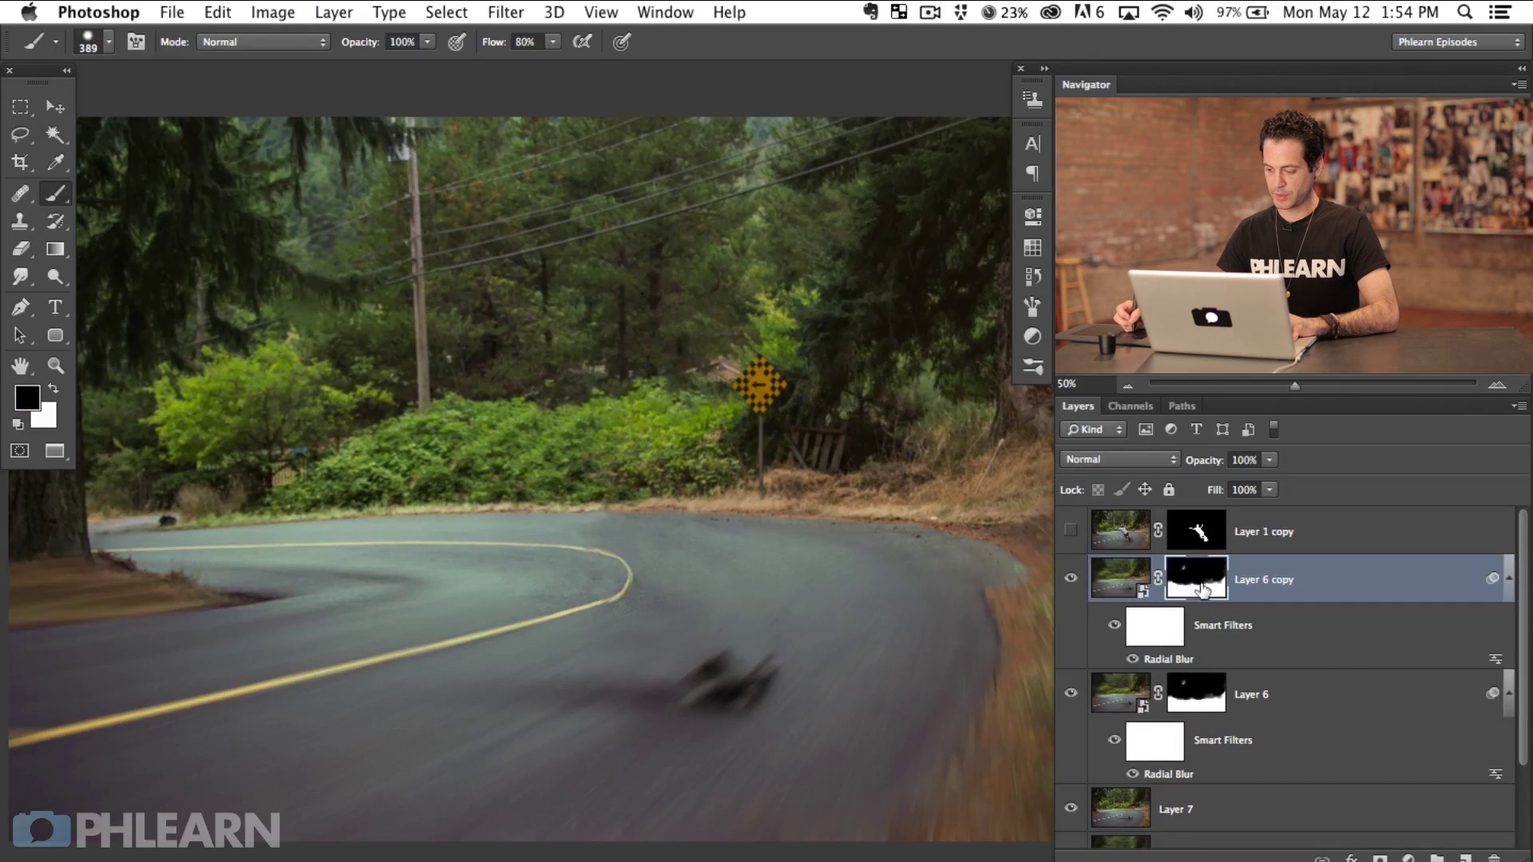
key(shift+BackSpace)
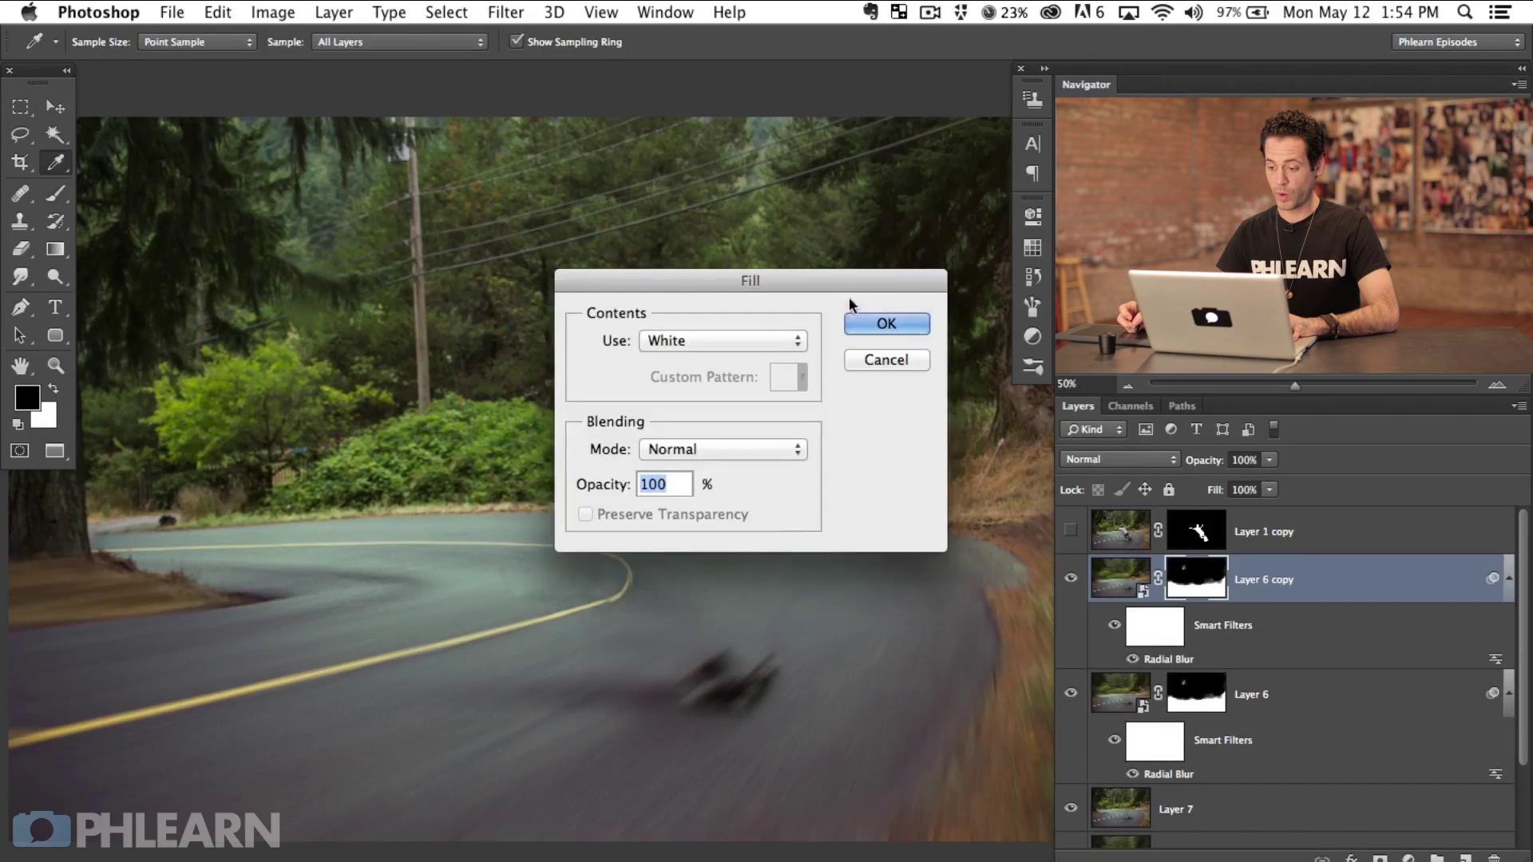
click(885, 324)
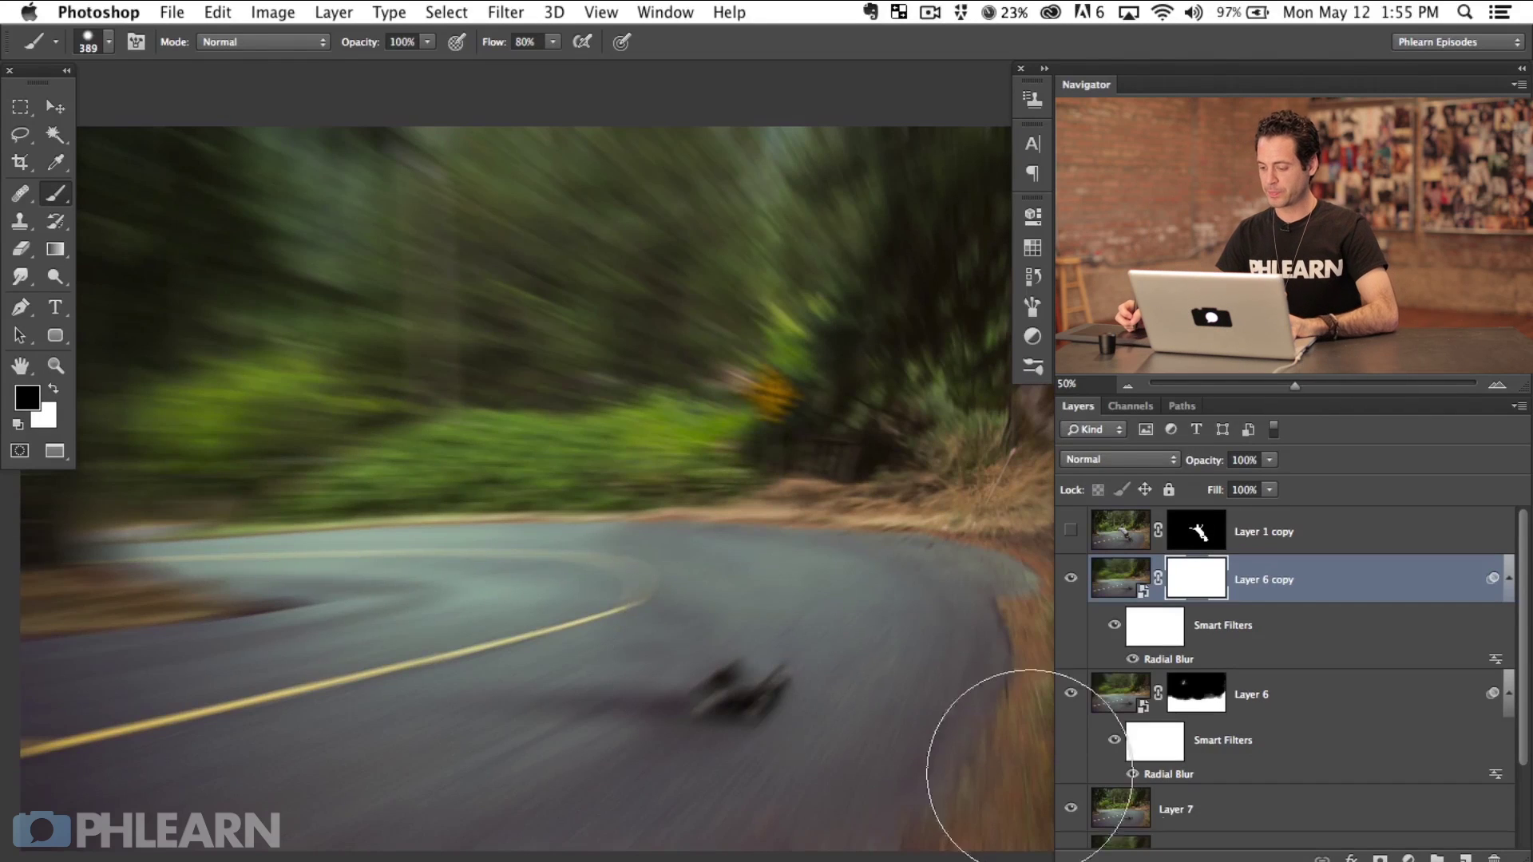
Change Layer 6 copy's Radial Blur to amount 7 with its centre at the left edge
double_click(1192, 659)
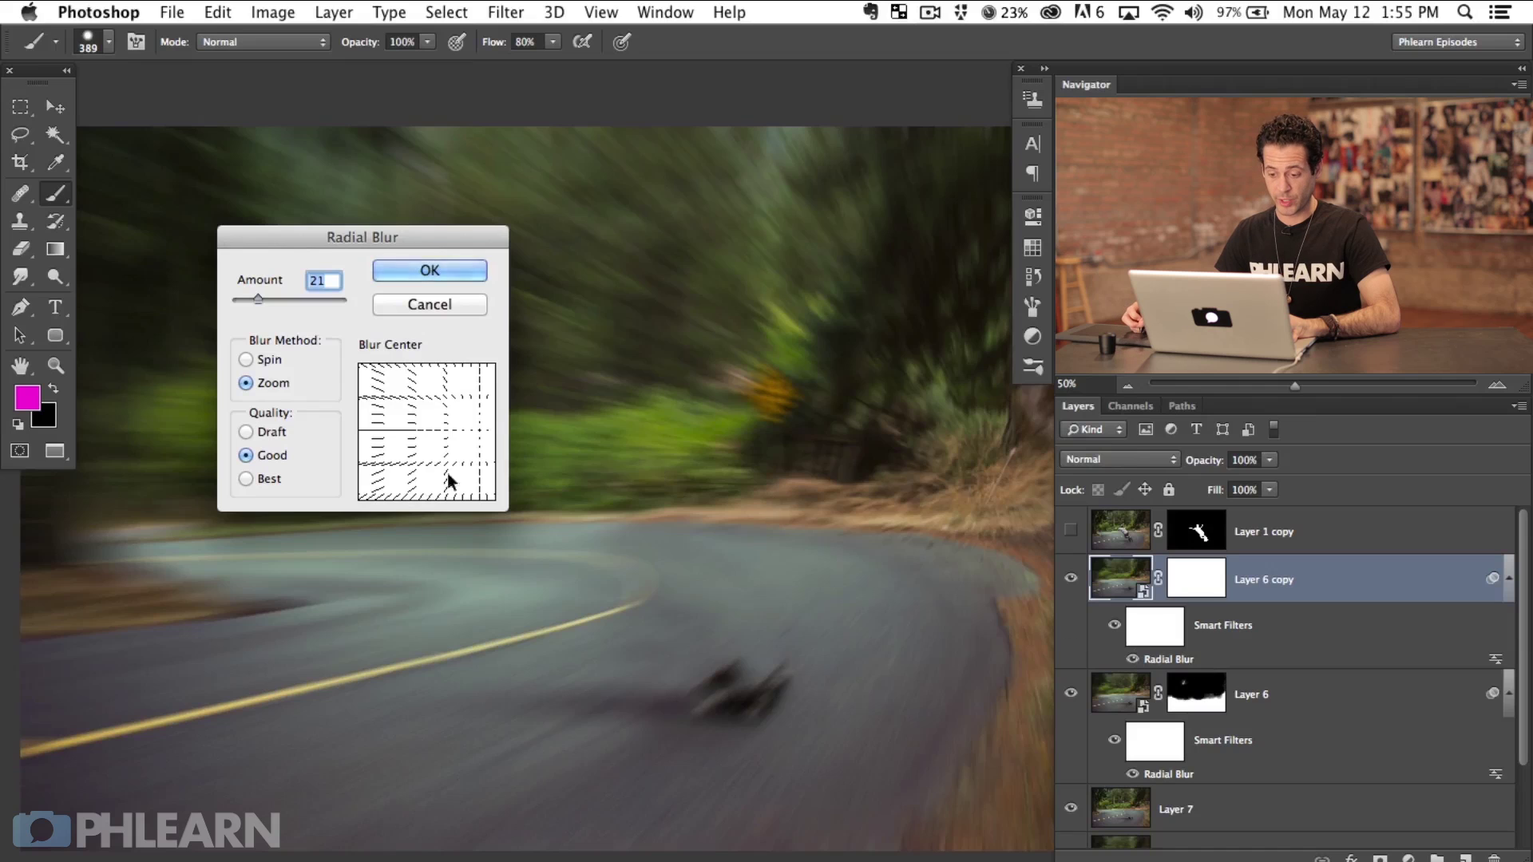
drag(475, 430, 373, 429)
drag(257, 299, 238, 301)
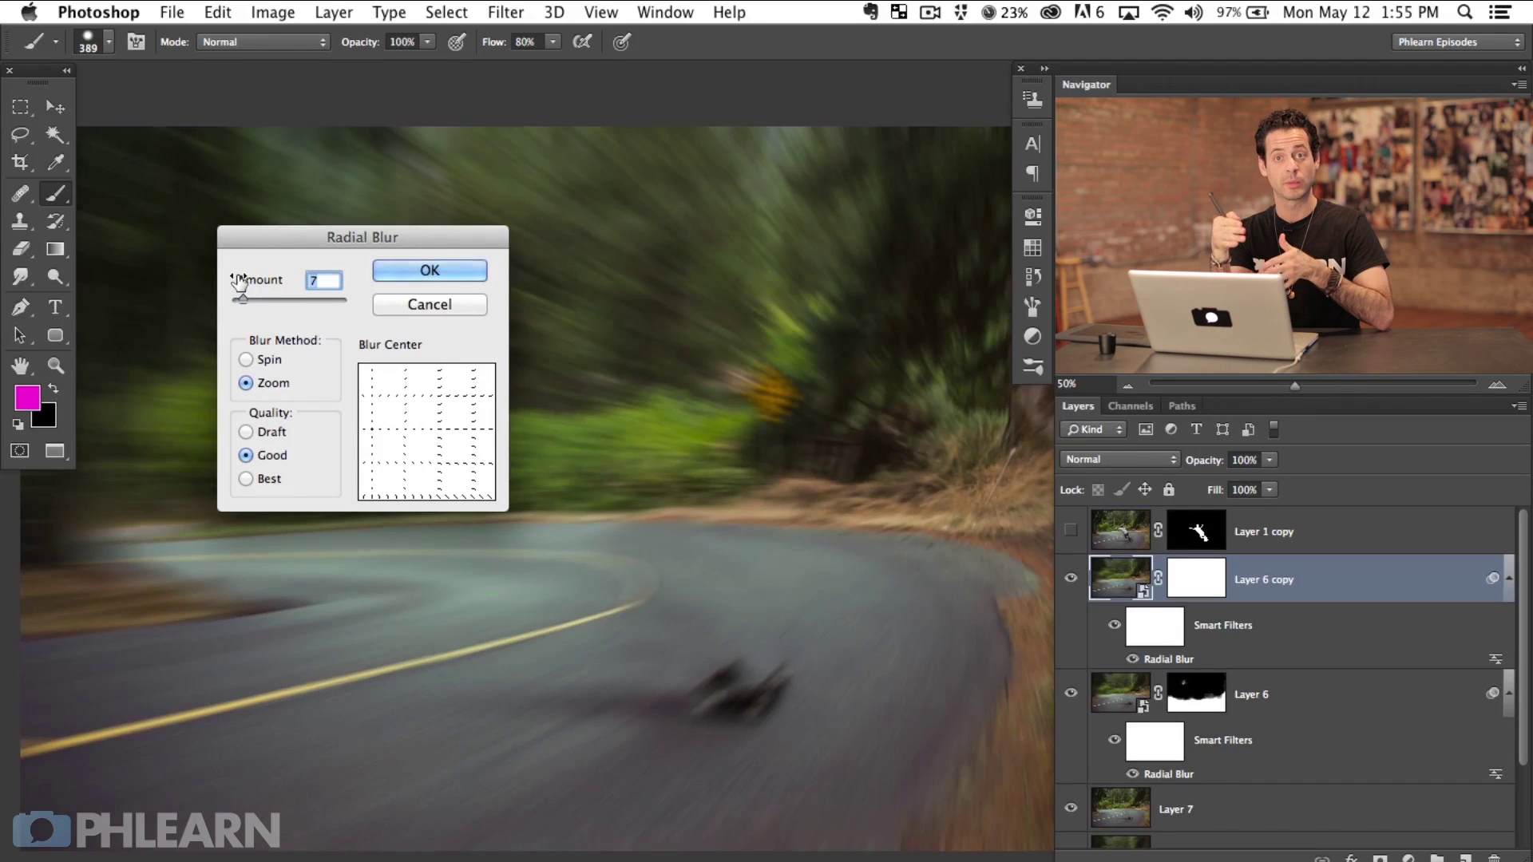
click(431, 270)
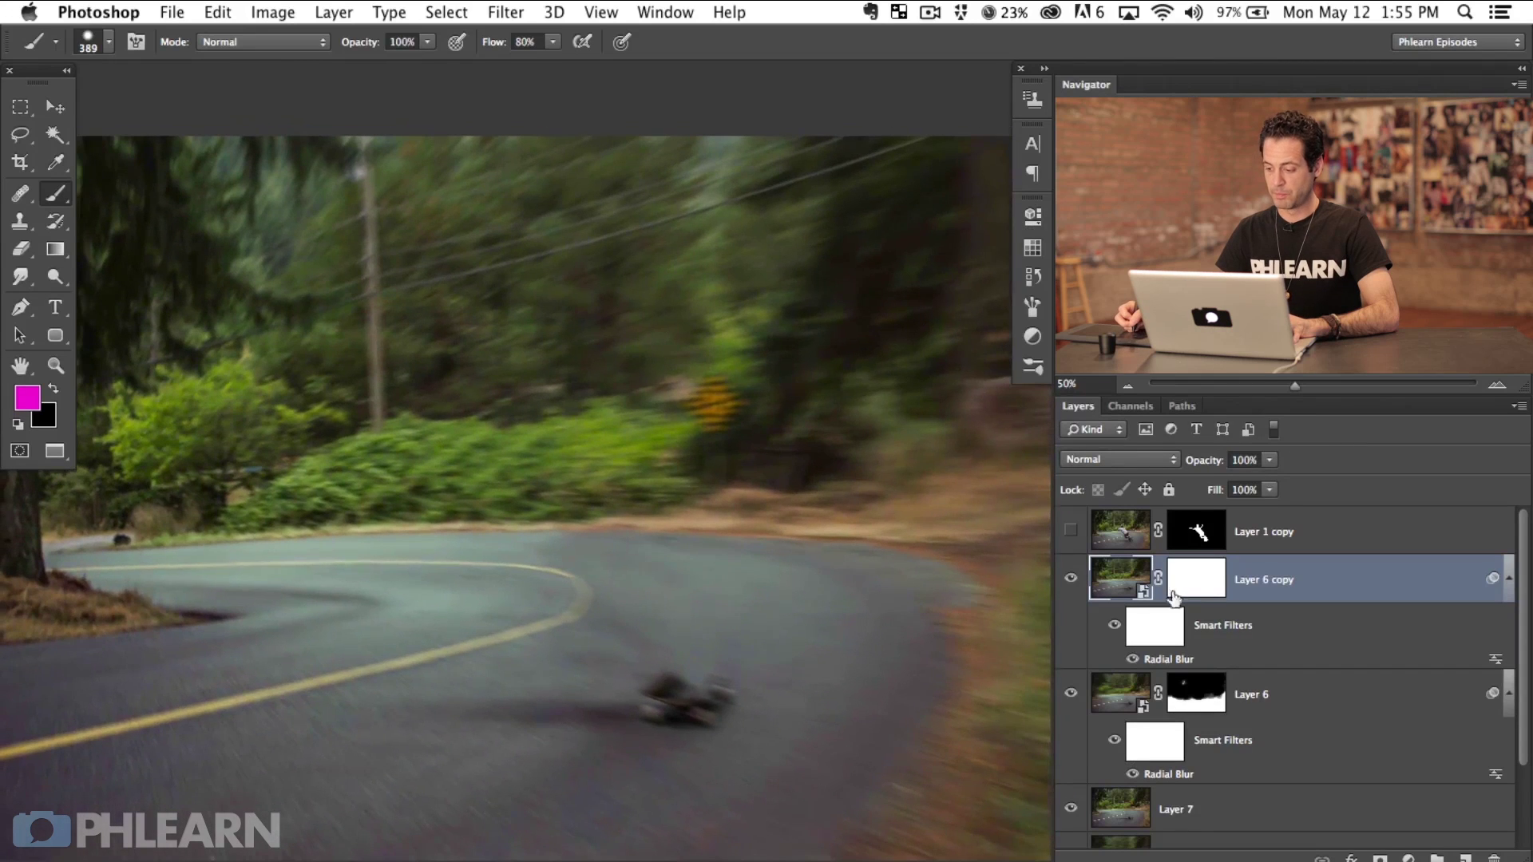
On Layer 6 copy's mask, reset colours and paint along the road with a smaller brush, then swap to white
click(1202, 583)
key(d)
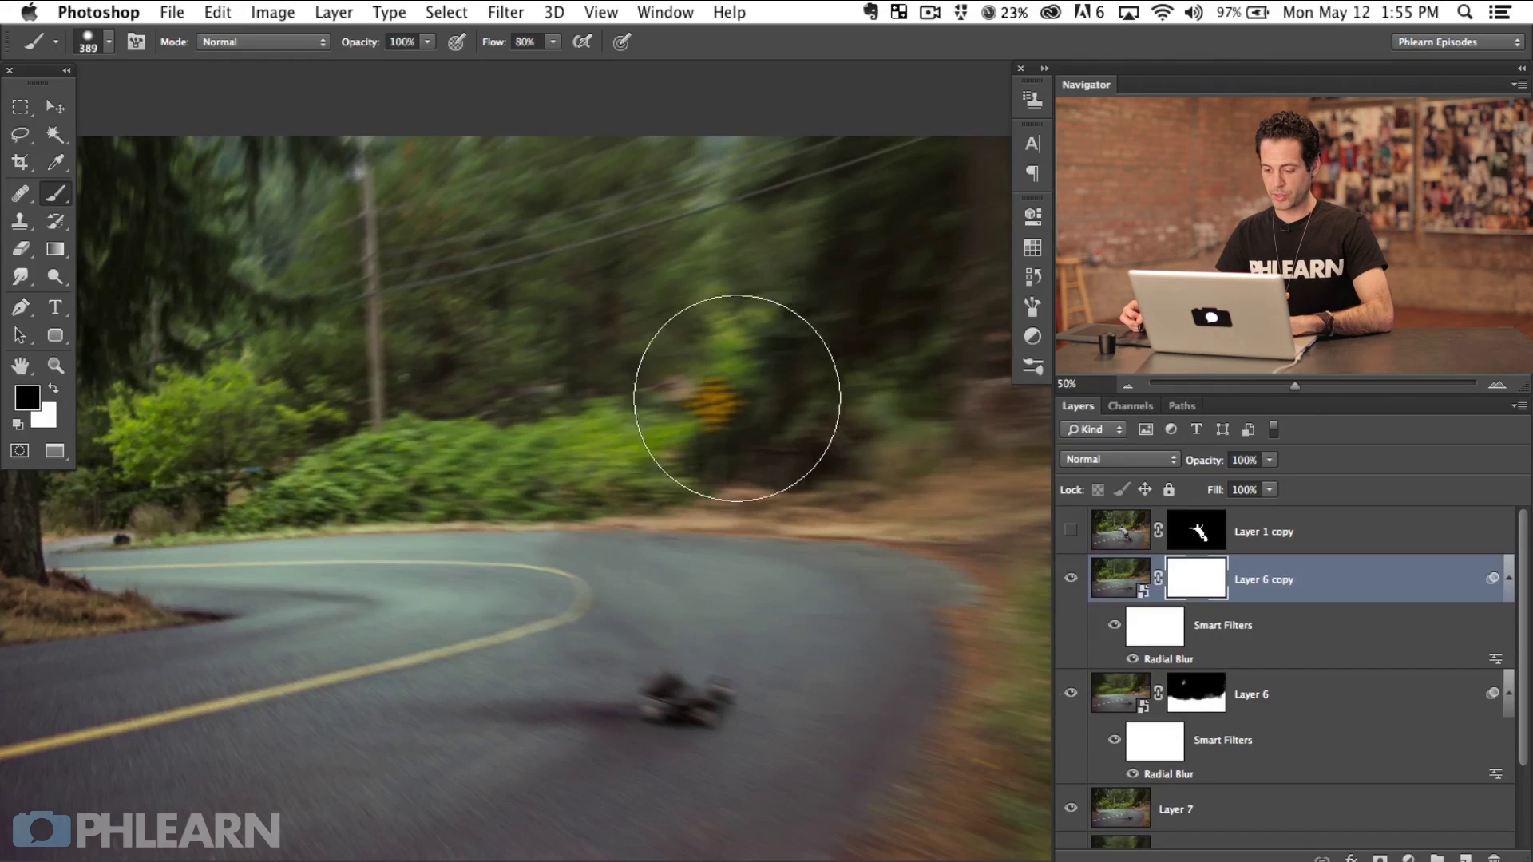
mouse_move(491, 691)
mouse_down()
mouse_move(256, 804)
mouse_move(195, 685)
mouse_move(161, 726)
mouse_up()
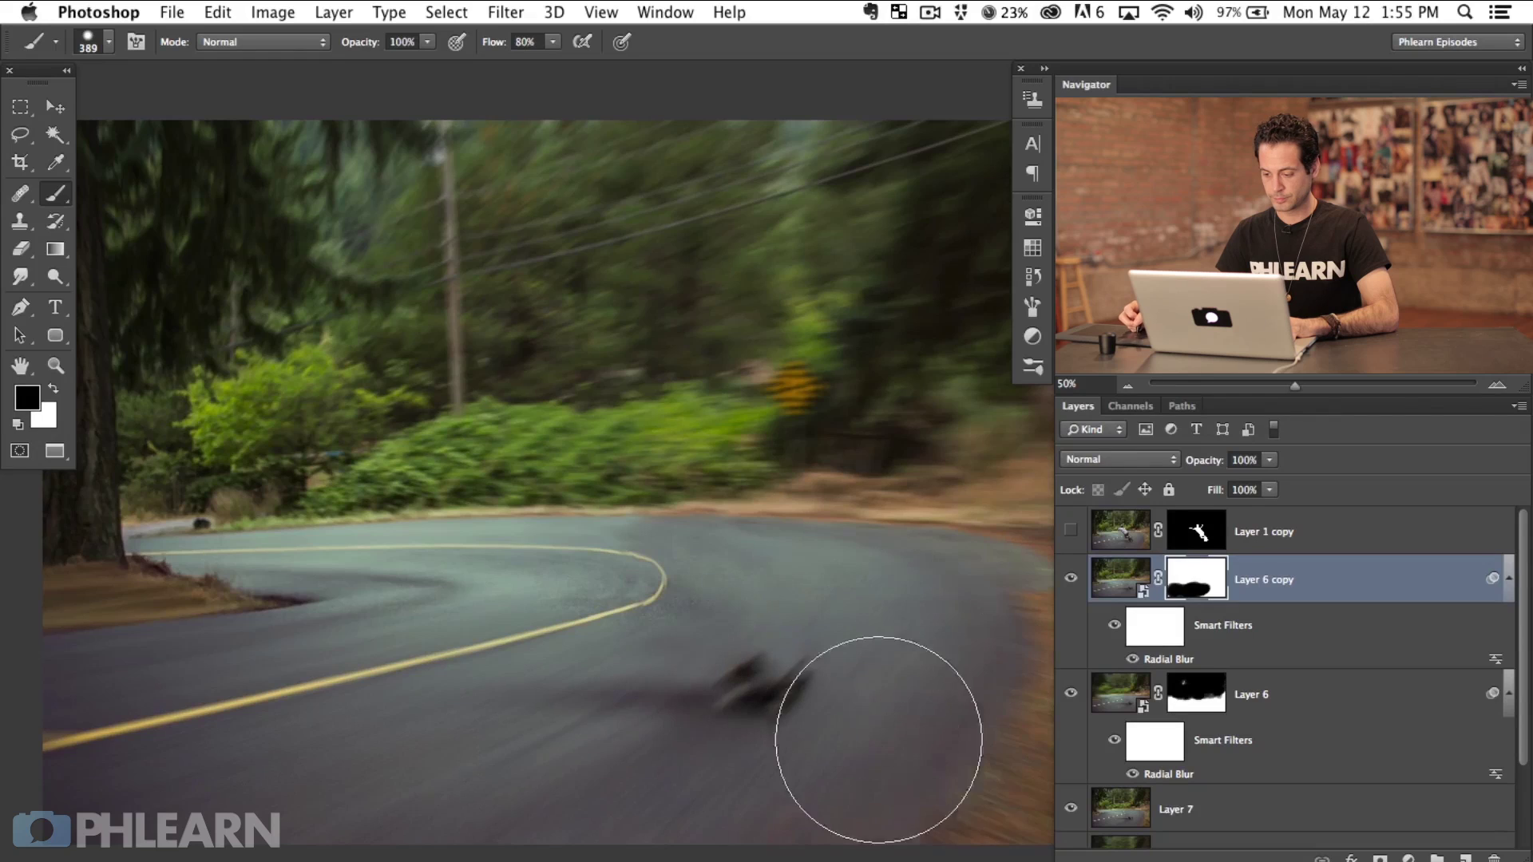
scroll(879, 736, right, 3)
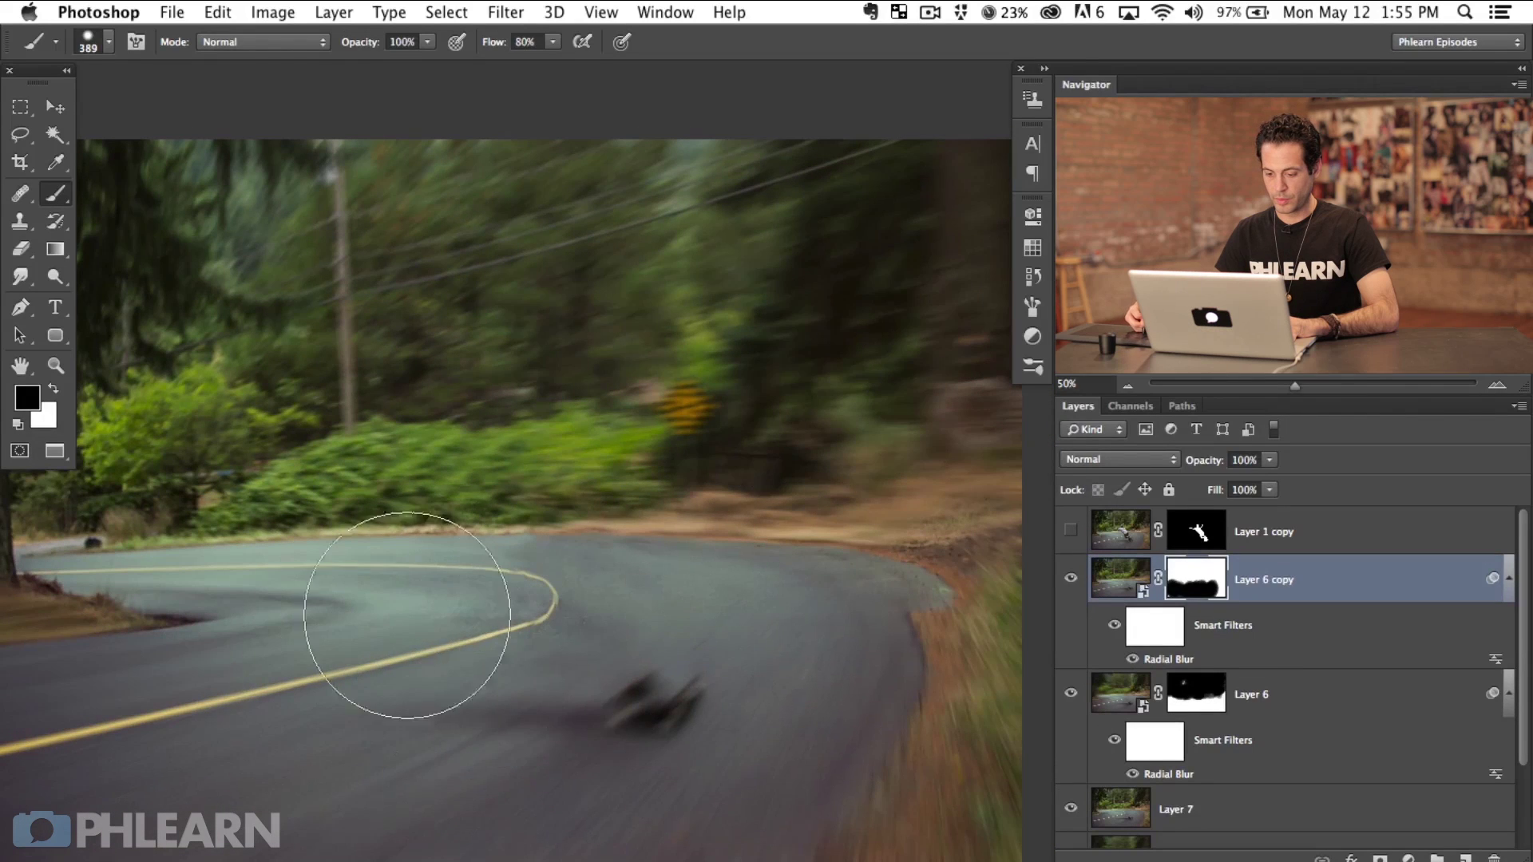
mouse_move(519, 562)
mouse_down()
mouse_move(501, 551)
mouse_move(526, 559)
mouse_up()
mouse_move(525, 558)
mouse_down()
mouse_move(456, 552)
mouse_move(554, 520)
mouse_up()
key(x)
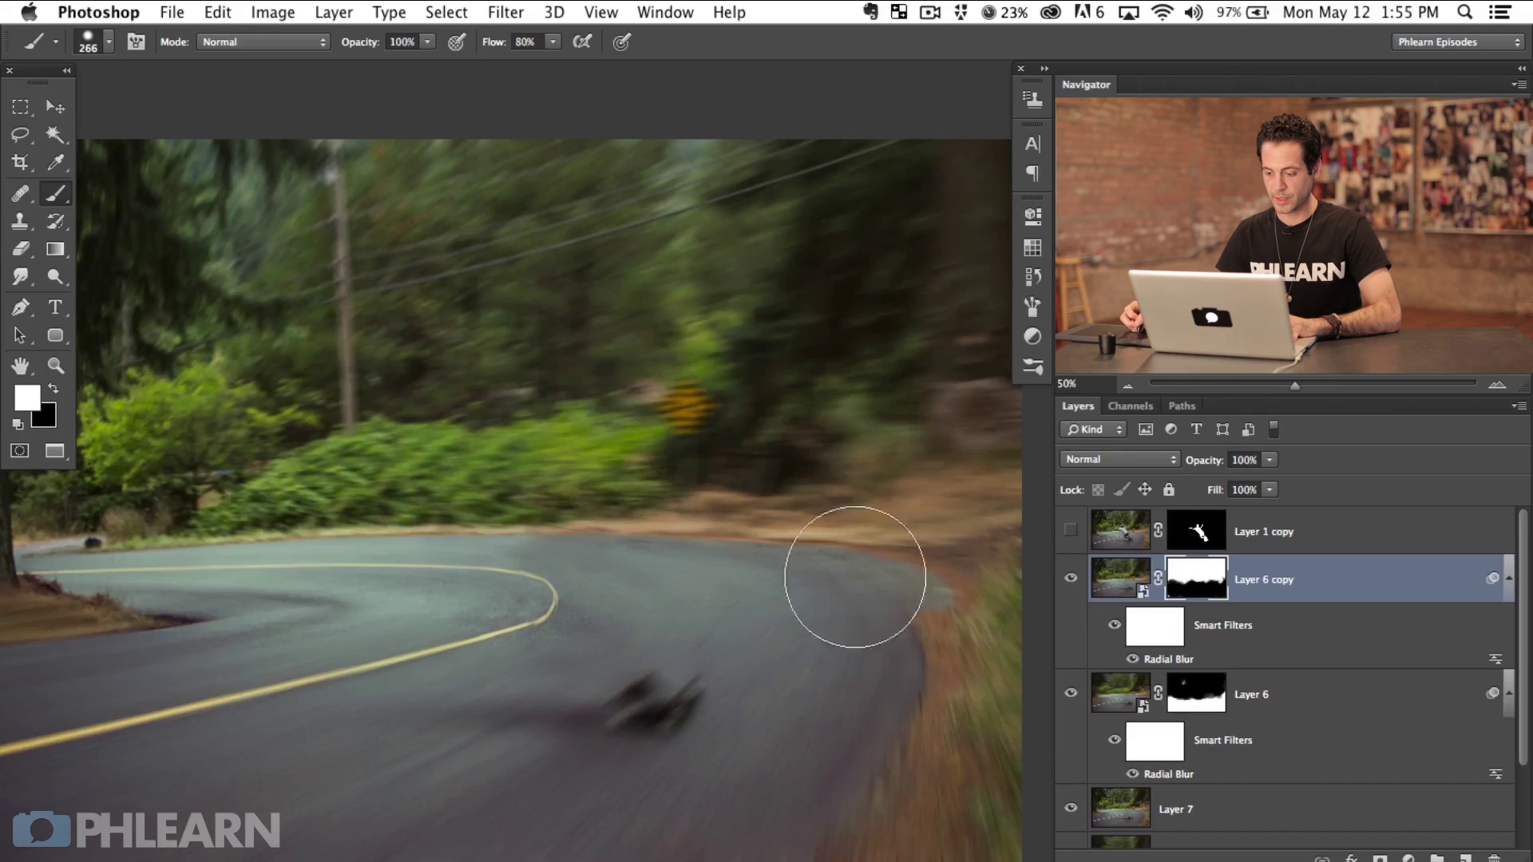
scroll(667, 639, left, 5)
mouse_move(668, 717)
mouse_down()
mouse_move(626, 732)
mouse_move(600, 720)
mouse_up()
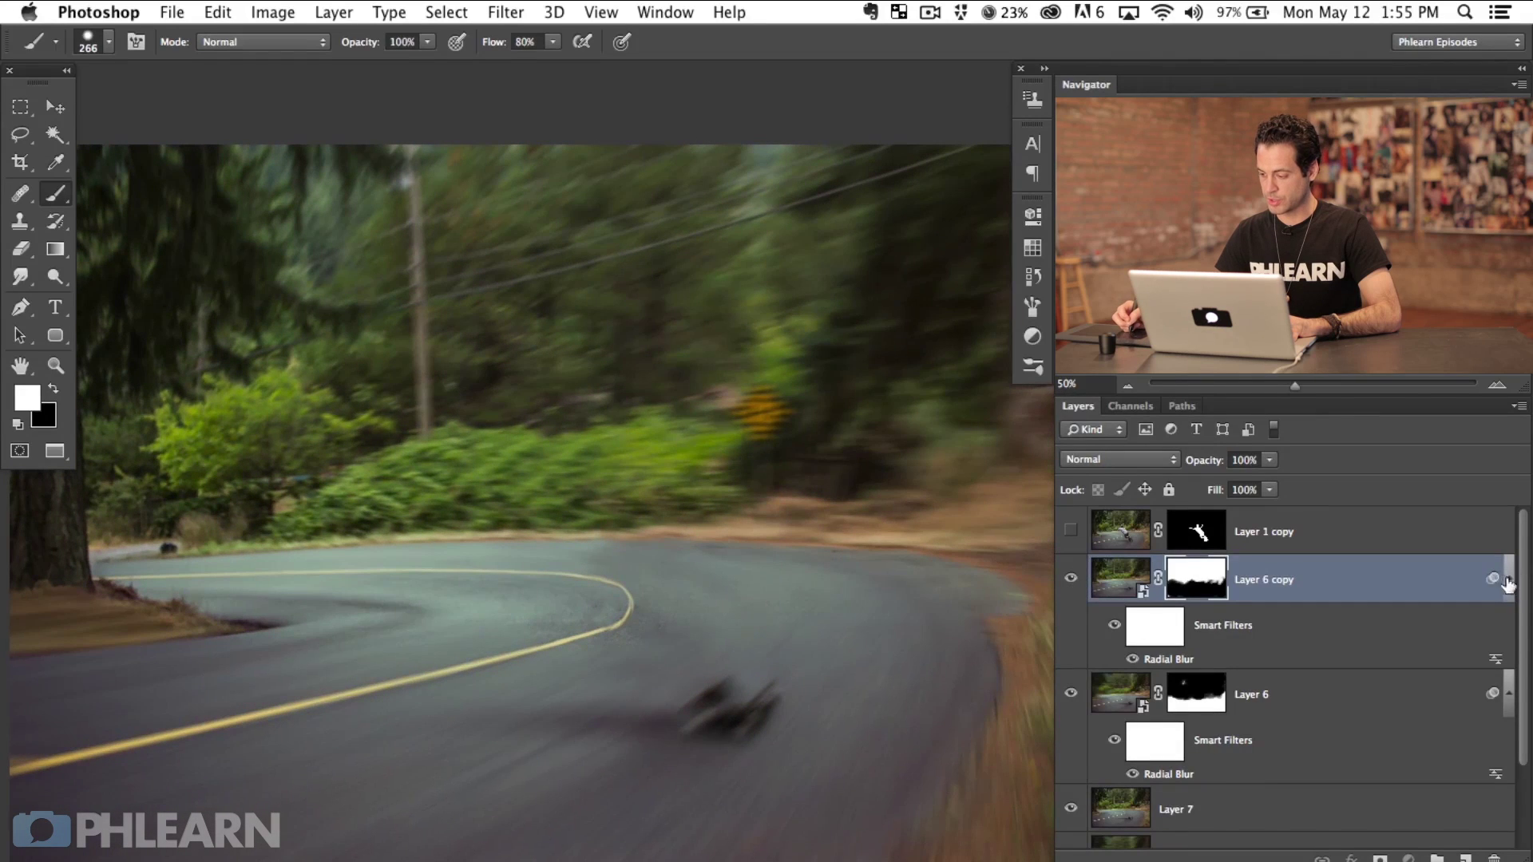
Collapse both Smart Filters lists and toggle Layer 6 on and off to compare the blur
click(1507, 581)
click(1508, 626)
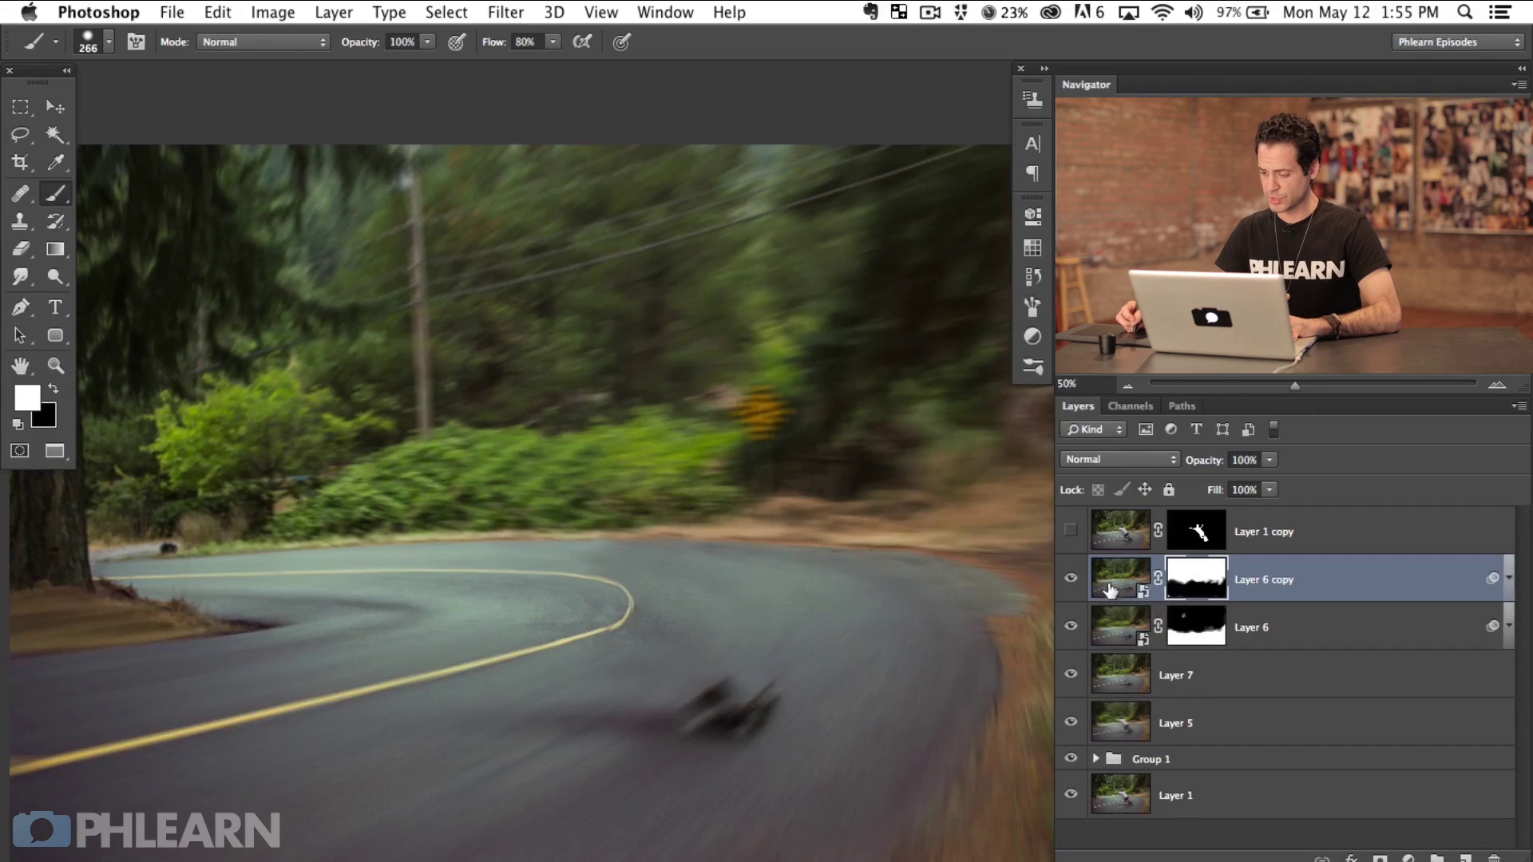
click(1068, 624)
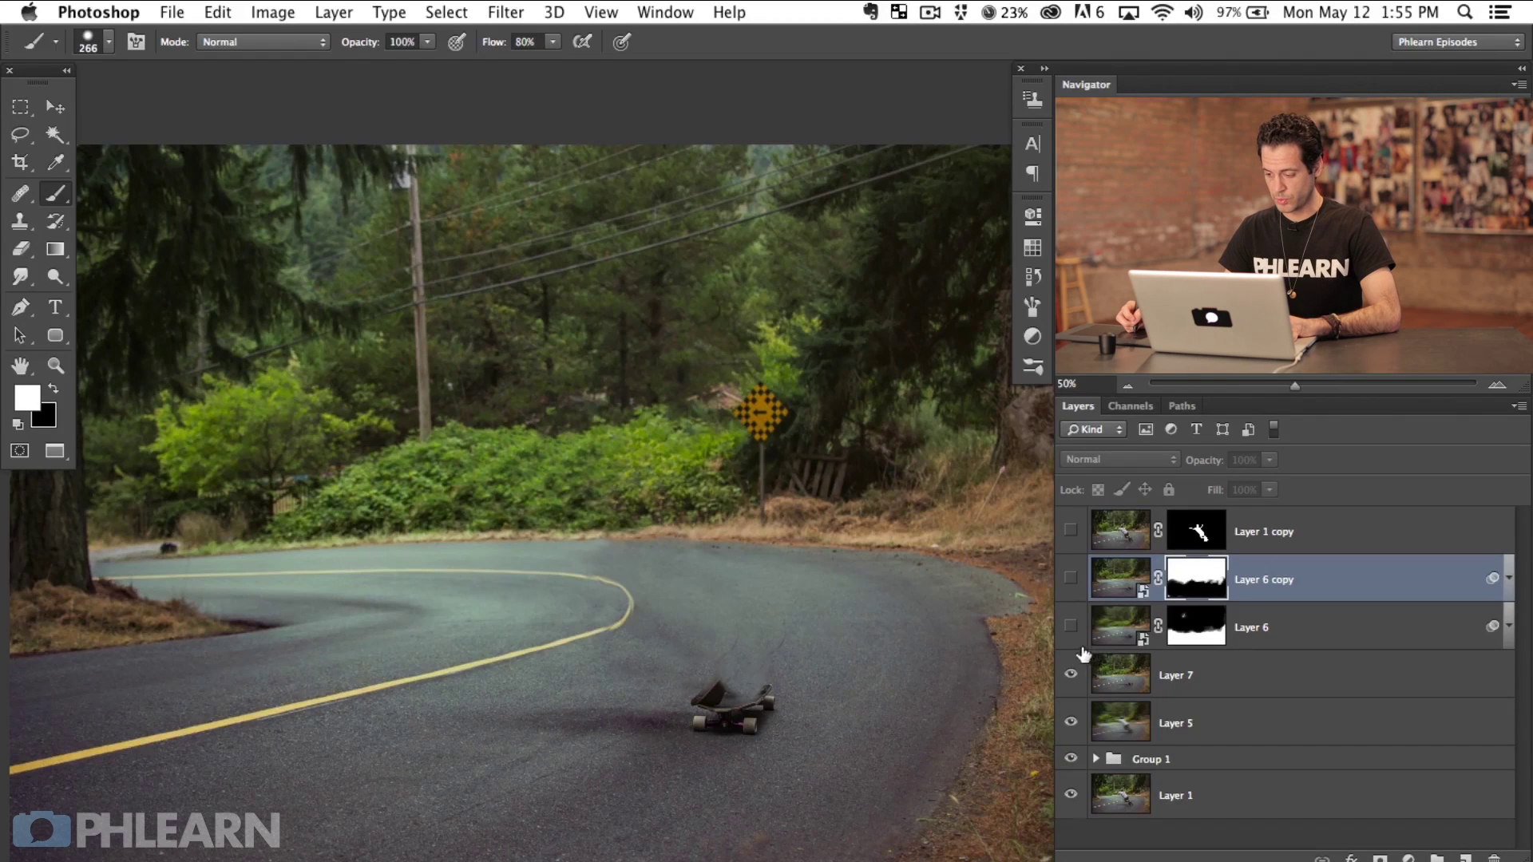
click(1070, 628)
click(1072, 628)
click(1072, 627)
click(1071, 628)
click(1074, 630)
Target Layer 6's mask with black as painting colour and turn Layer 6 copy back on
click(1200, 631)
key(x)
click(1071, 628)
click(1071, 628)
click(1071, 627)
click(1070, 628)
click(1071, 579)
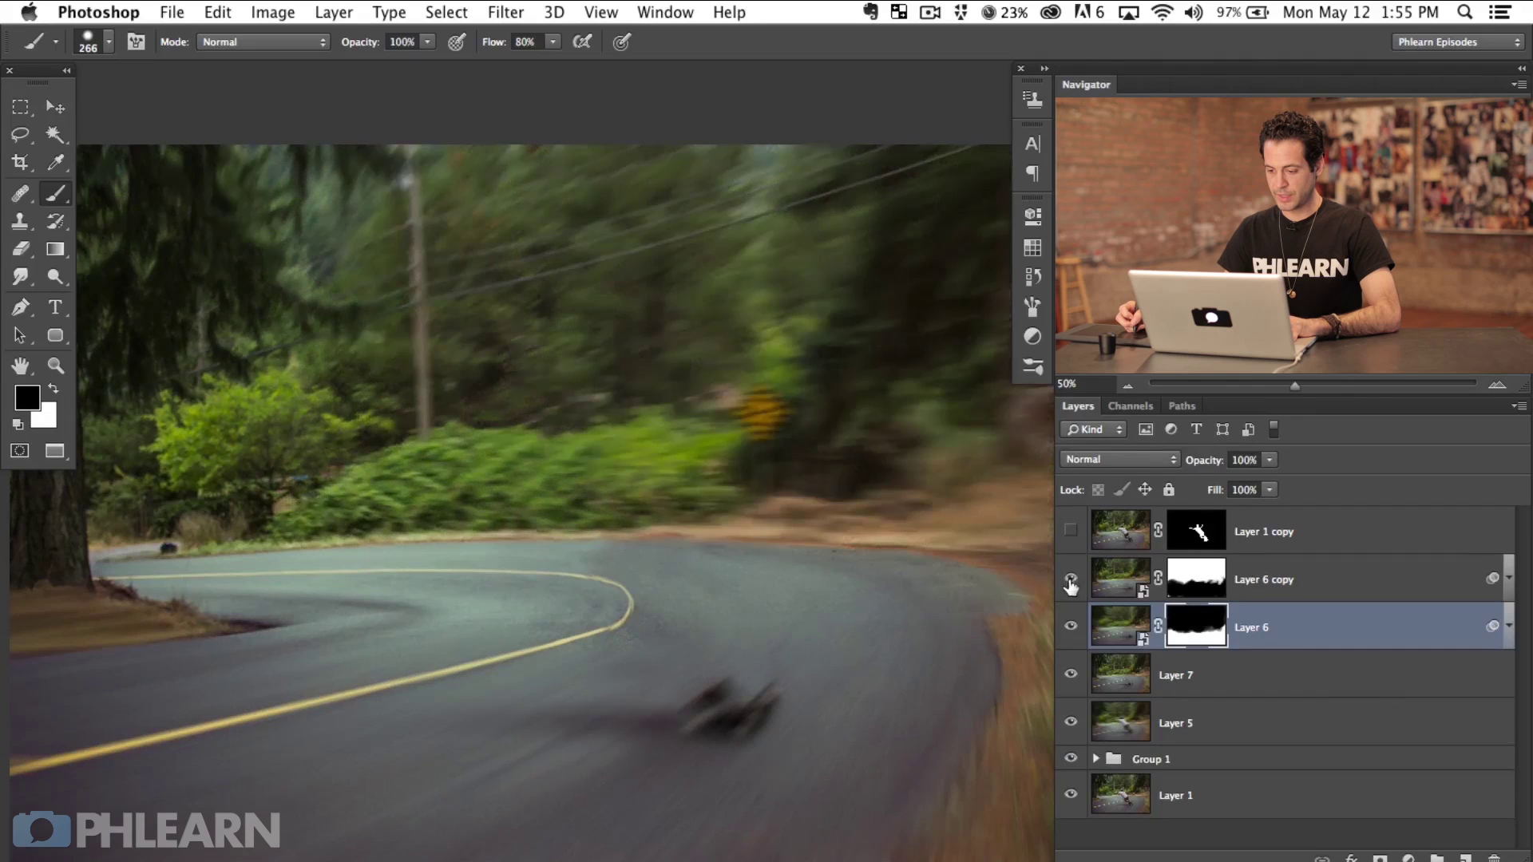
Zoom to 100% on the road's right edge, select Layer 6 copy, and dismiss the tablet battery warning
drag(1073, 628, 1070, 581)
drag(910, 651, 863, 618)
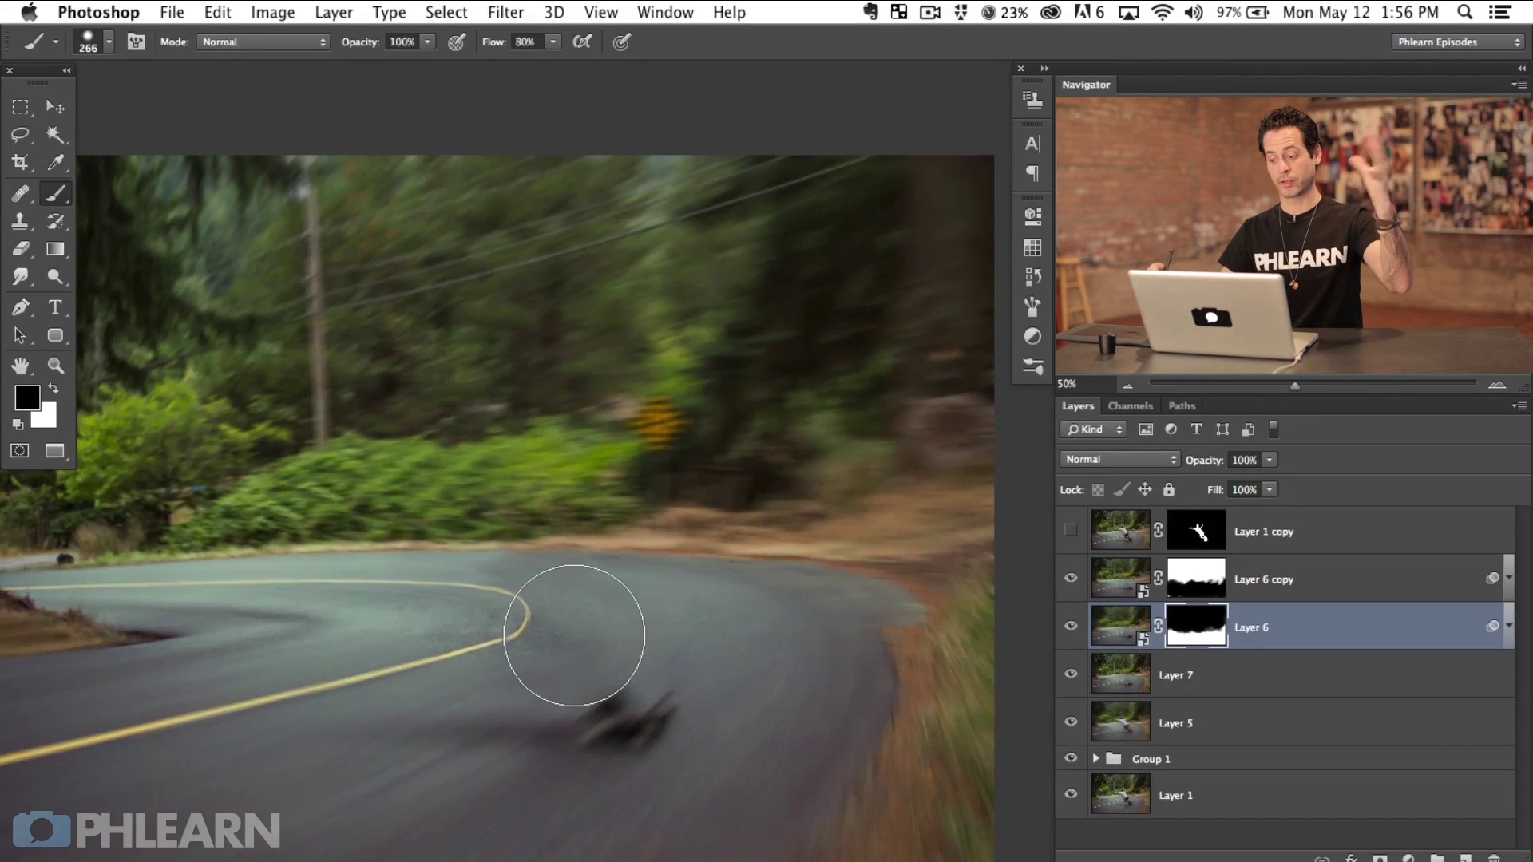
key(super+equal)
key(super+equal)
drag(610, 621, 339, 499)
drag(681, 670, 668, 662)
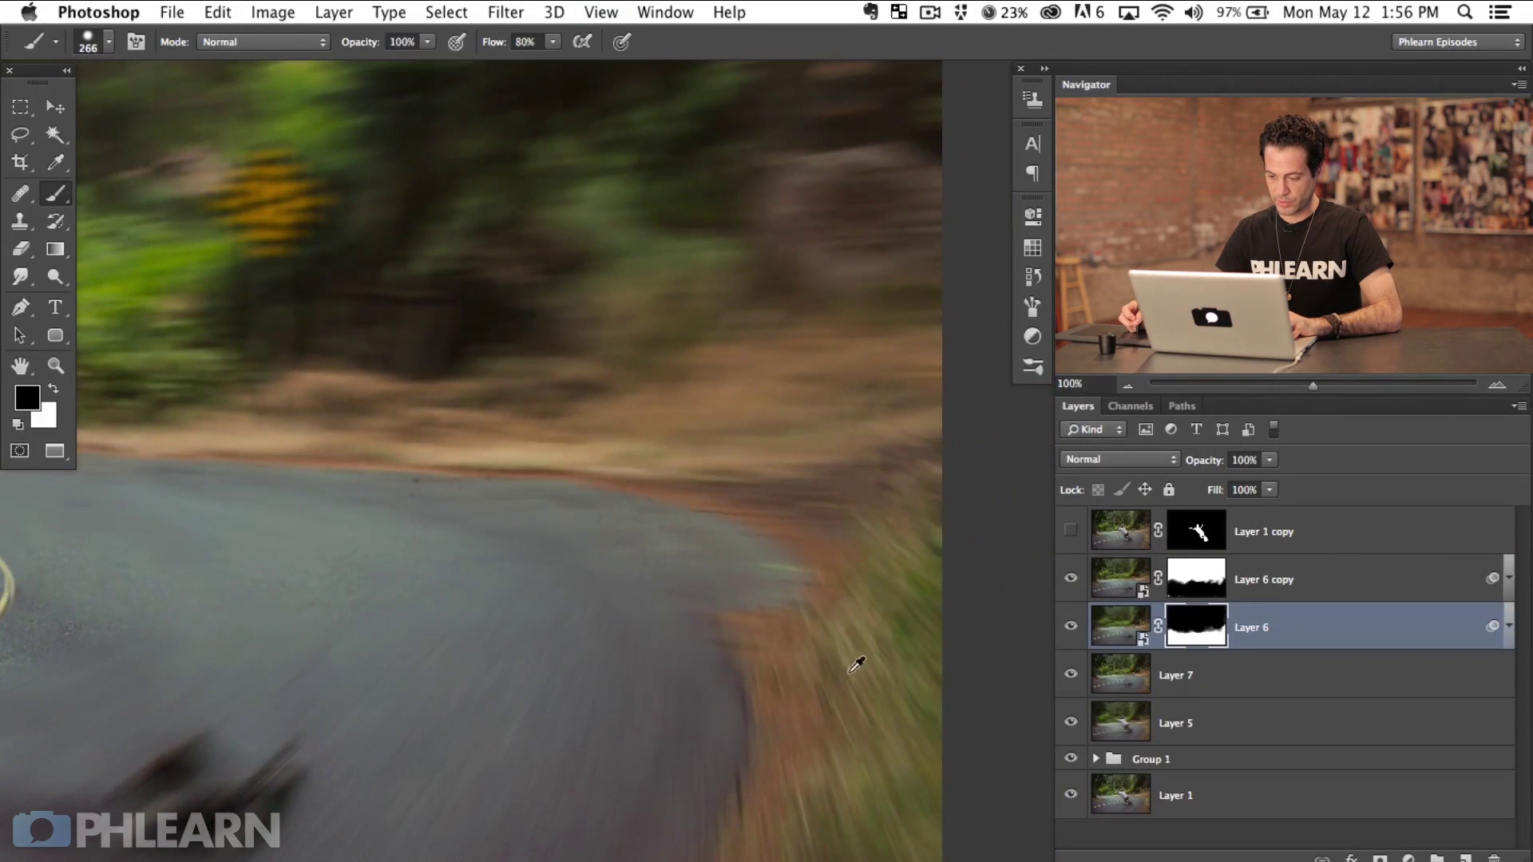
click(1295, 587)
click(942, 351)
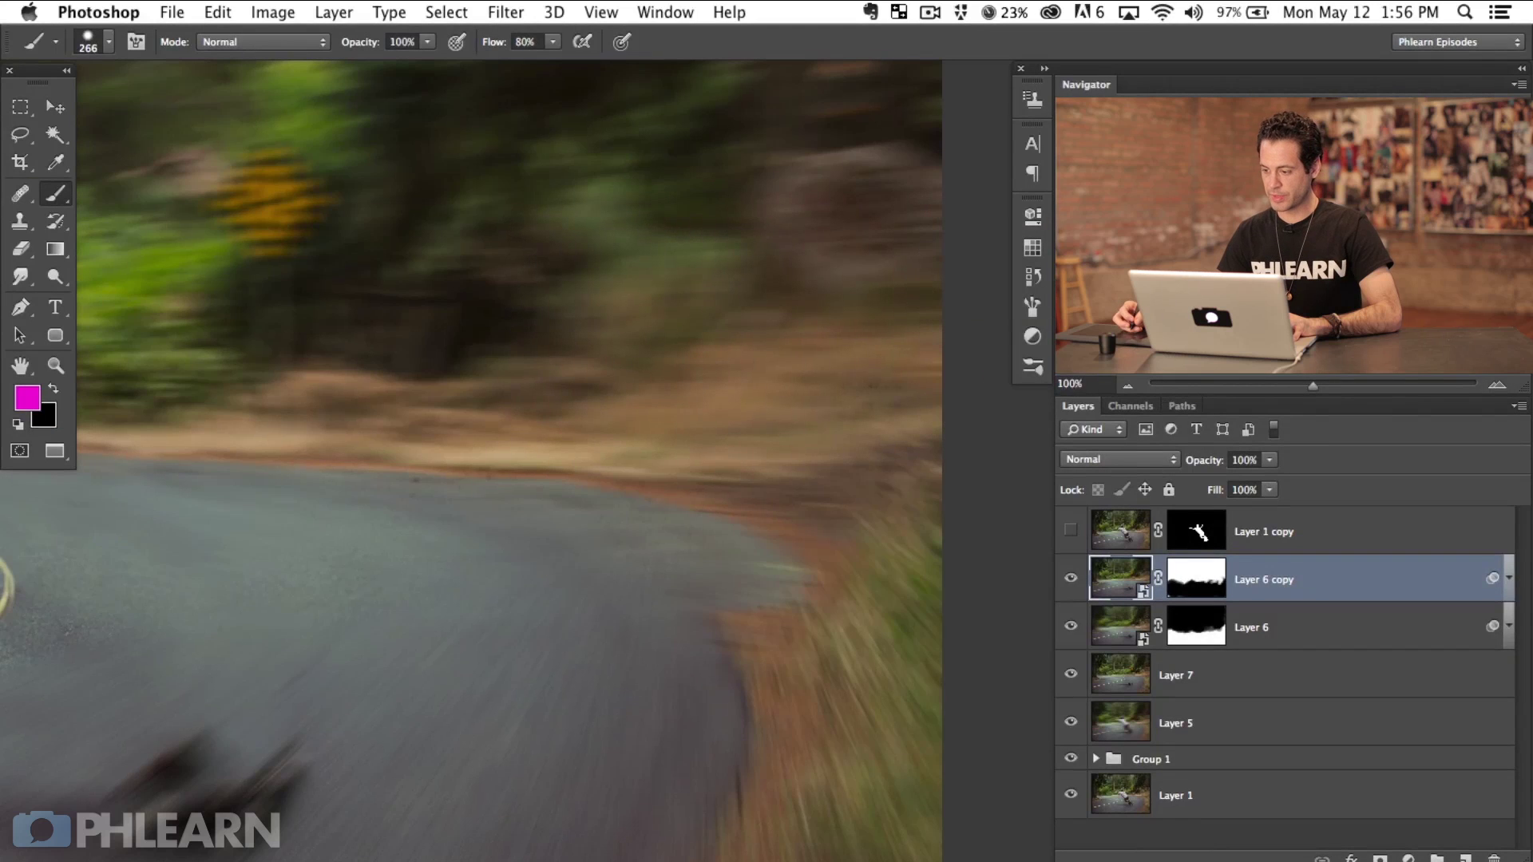
Add empty Layer 8 and smudge the road edge with a size-42 Smudge brush sampling all layers
key(alt+shift+super+n)
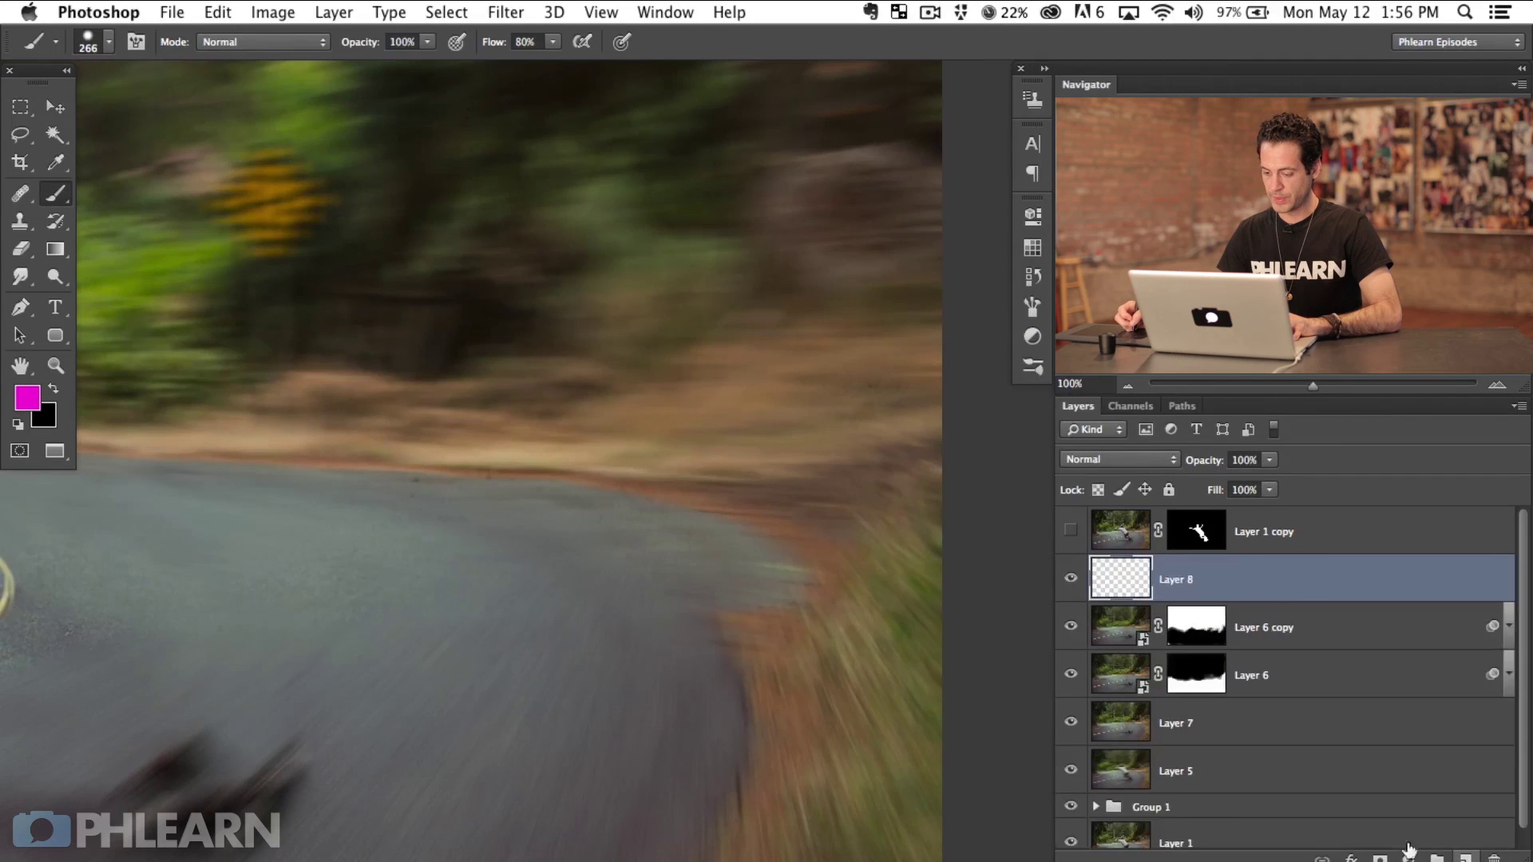
drag(24, 286, 96, 316)
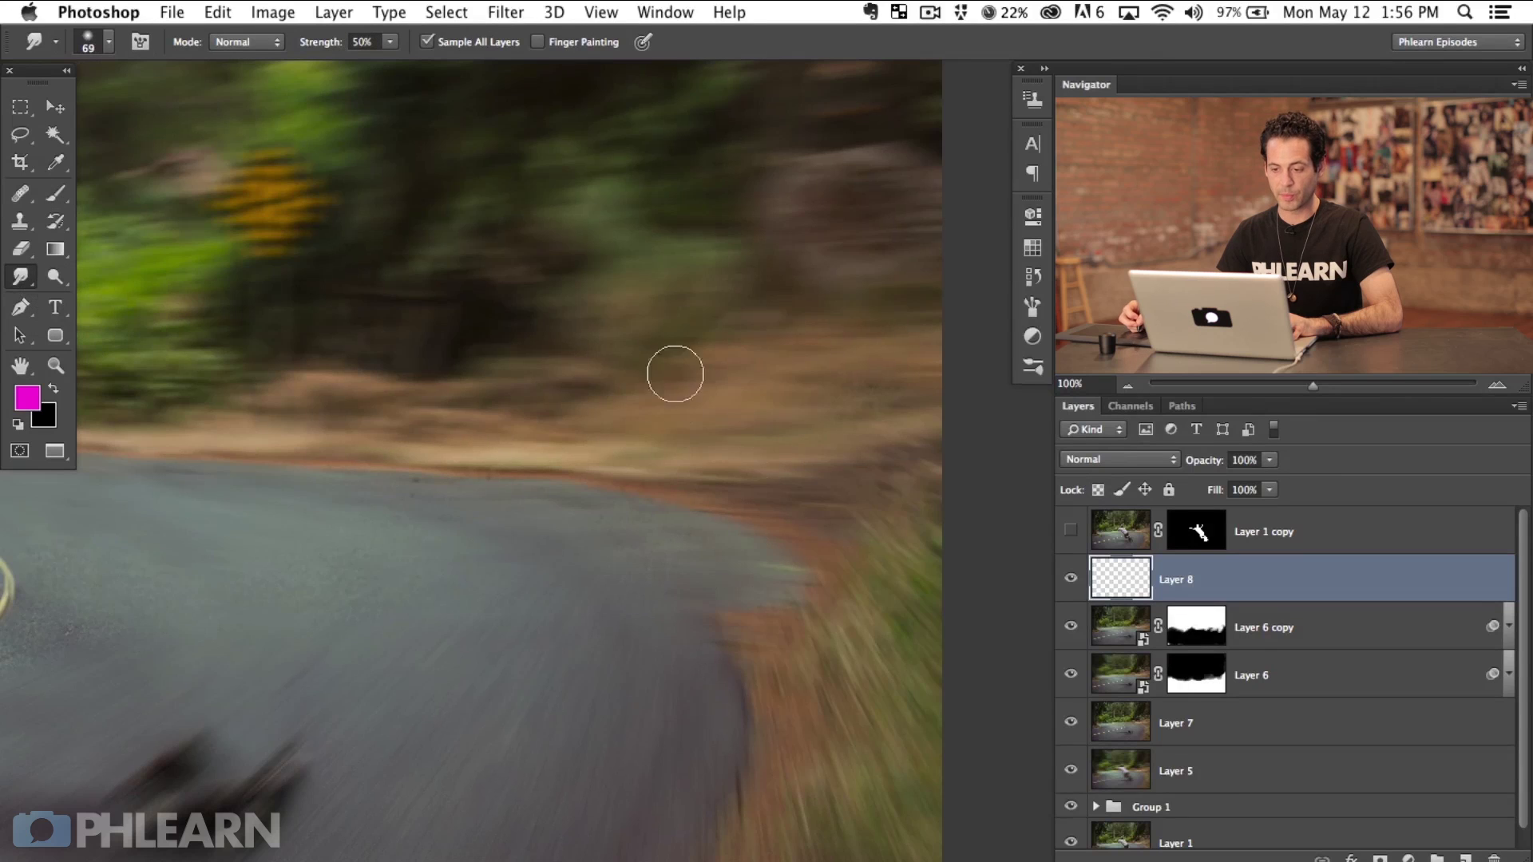
drag(731, 572, 699, 559)
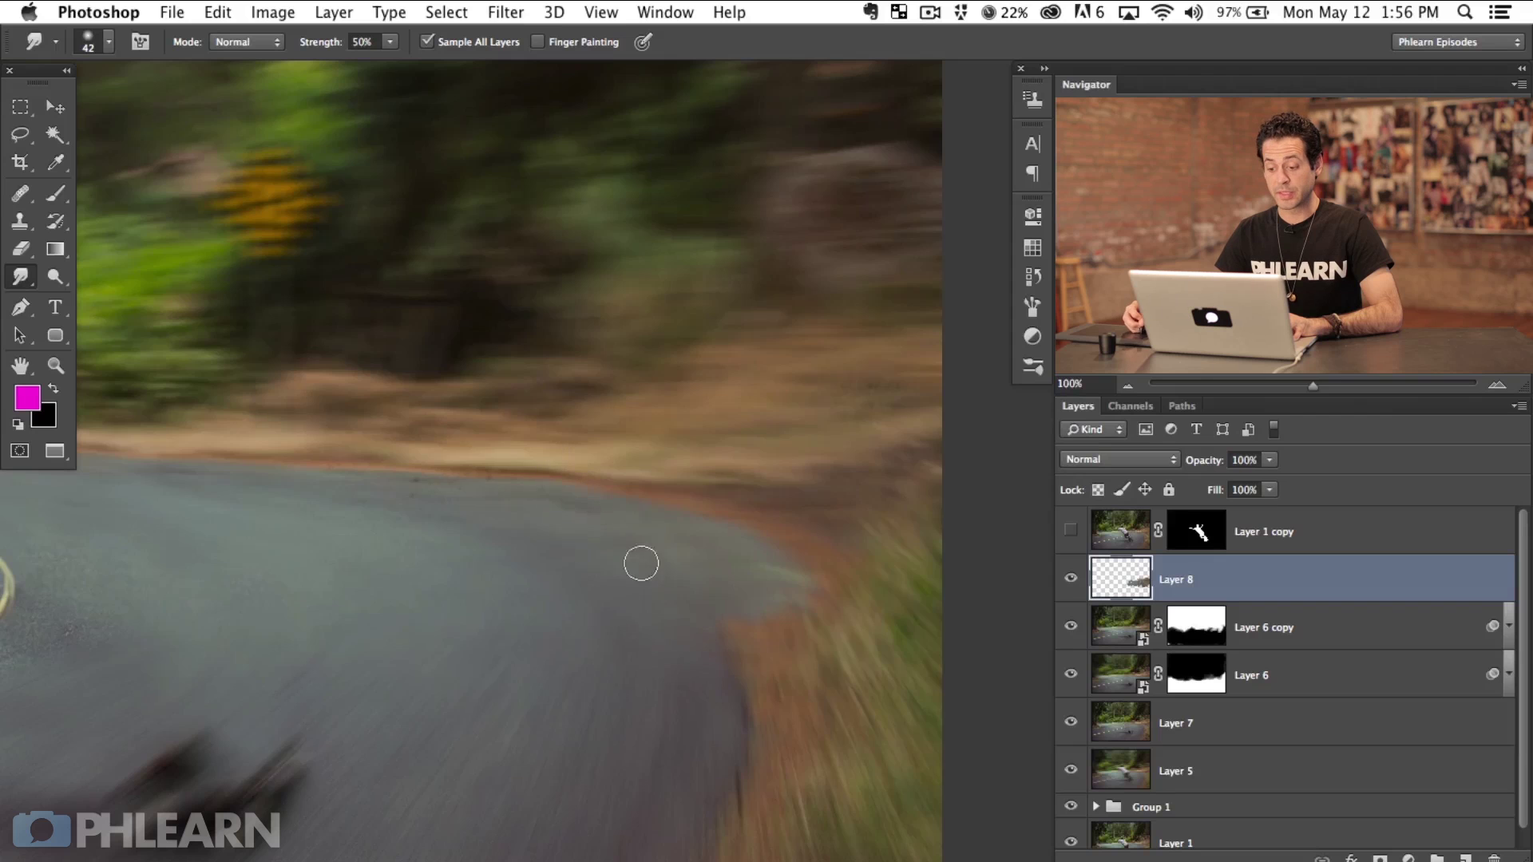
key(super+minus)
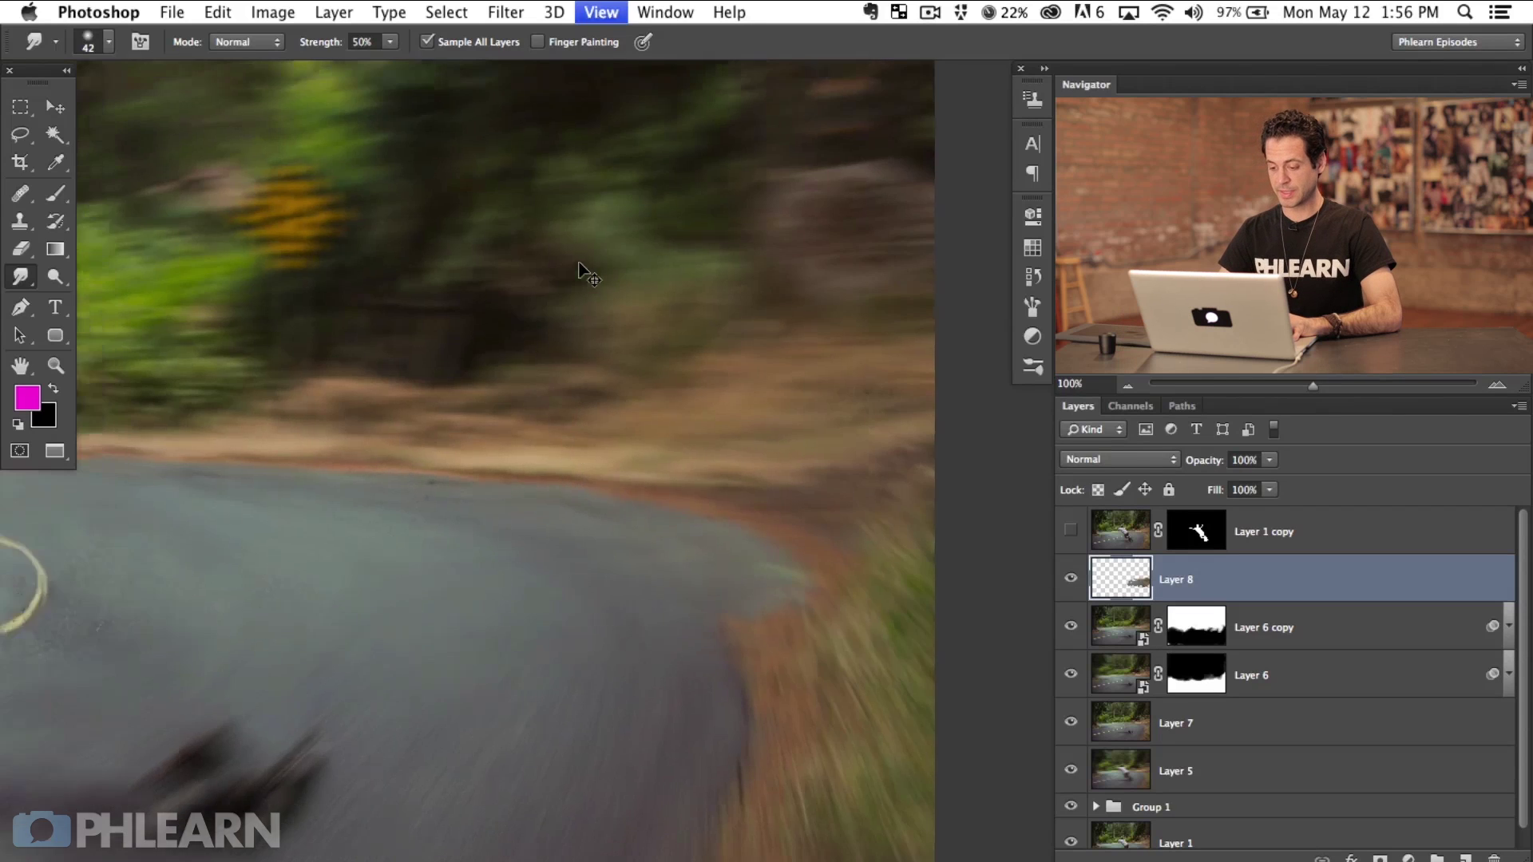
scroll(714, 532, right, 5)
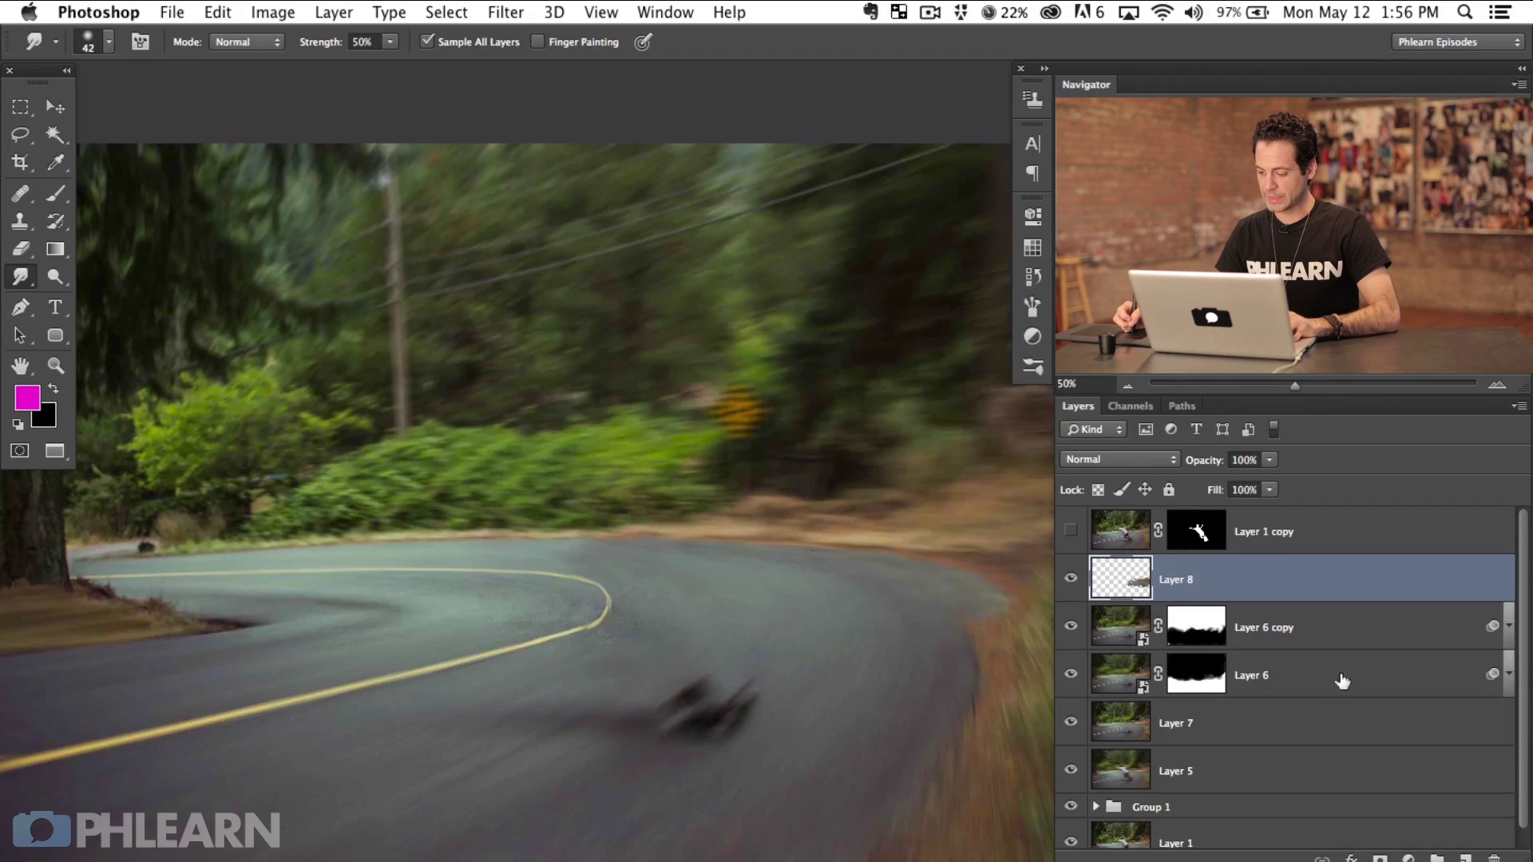
Group Layers 8, 6 copy and 6 into Group 2, toggling it to check the effect
shift+click(1306, 685)
key(super+g)
click(1072, 568)
click(1072, 569)
Show the sharp skateboarder layer, Layer 1 copy, toggling it repeatedly to compare
click(1071, 530)
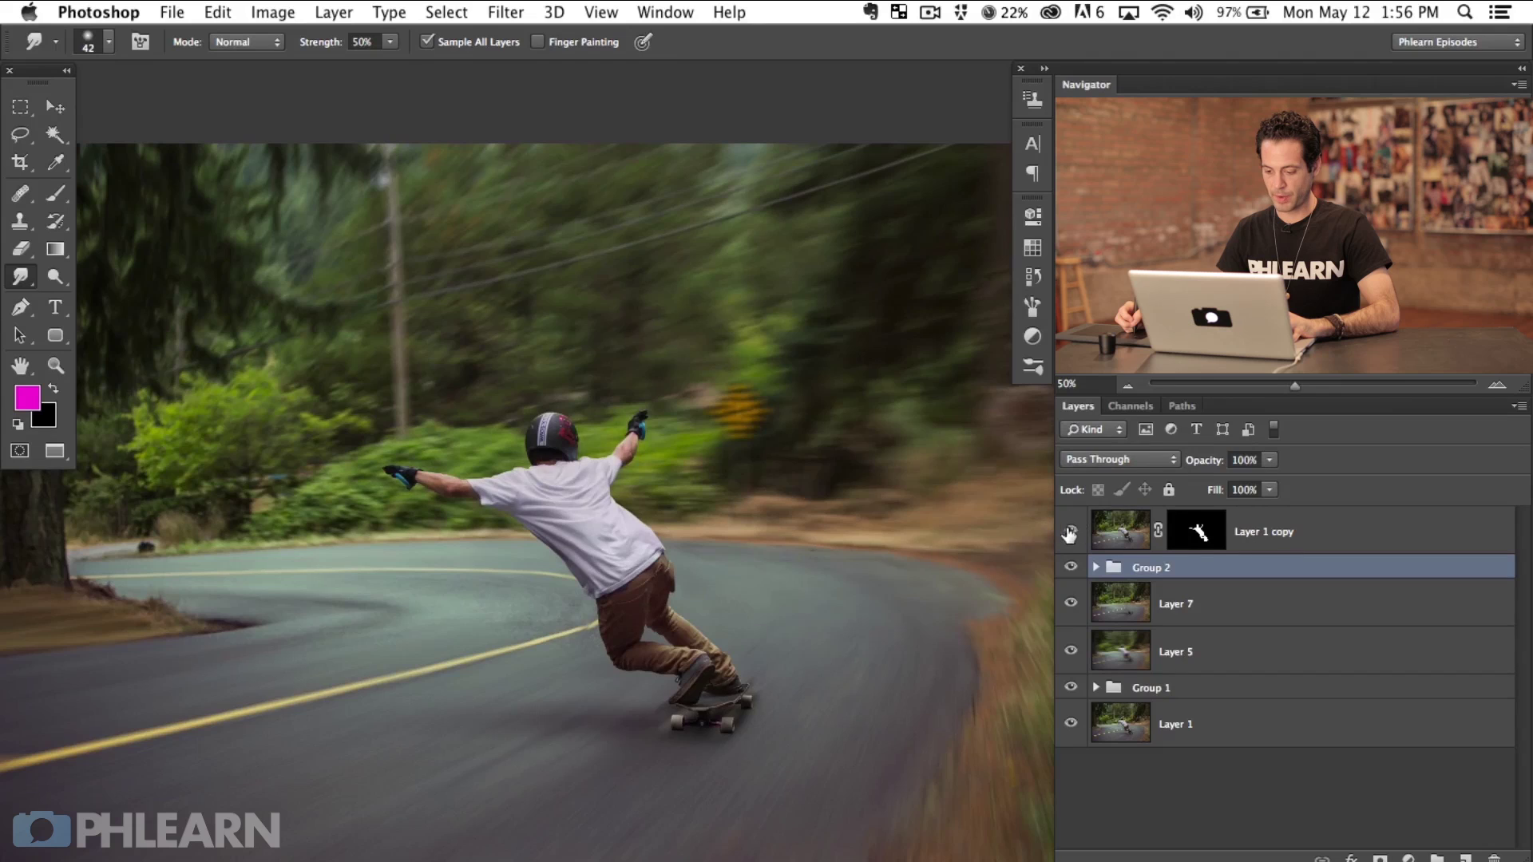
click(1071, 532)
click(1072, 532)
click(1072, 533)
click(1072, 532)
click(1072, 532)
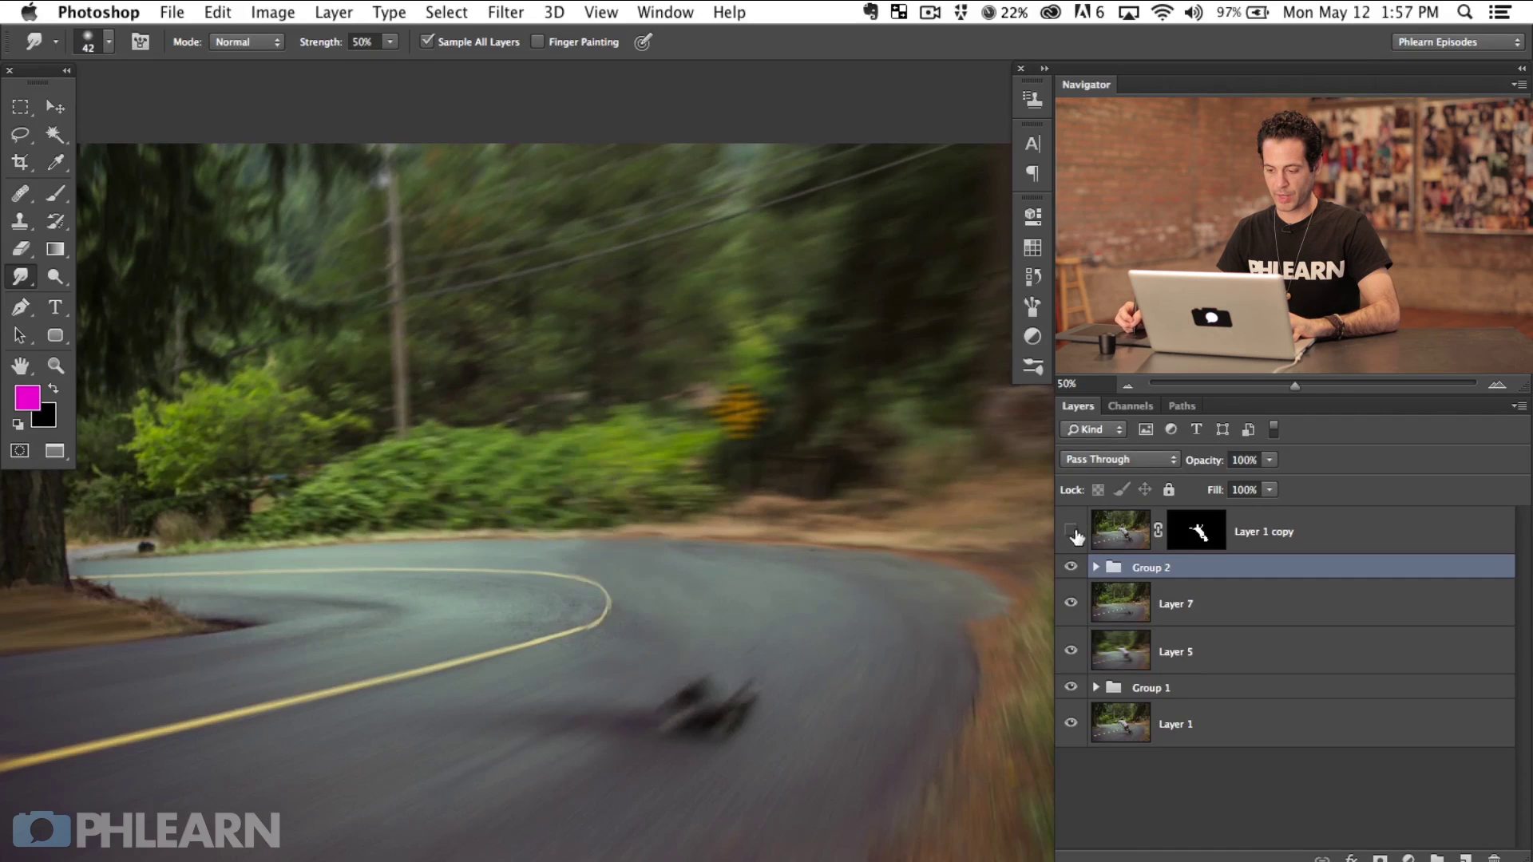
click(1073, 535)
click(1072, 532)
click(1071, 533)
click(1072, 532)
click(1073, 535)
Zoom to 200% on the skateboard and ready a small white brush on Layer 1 copy's mask
key(super+plus)
key(super+plus)
key(super+plus)
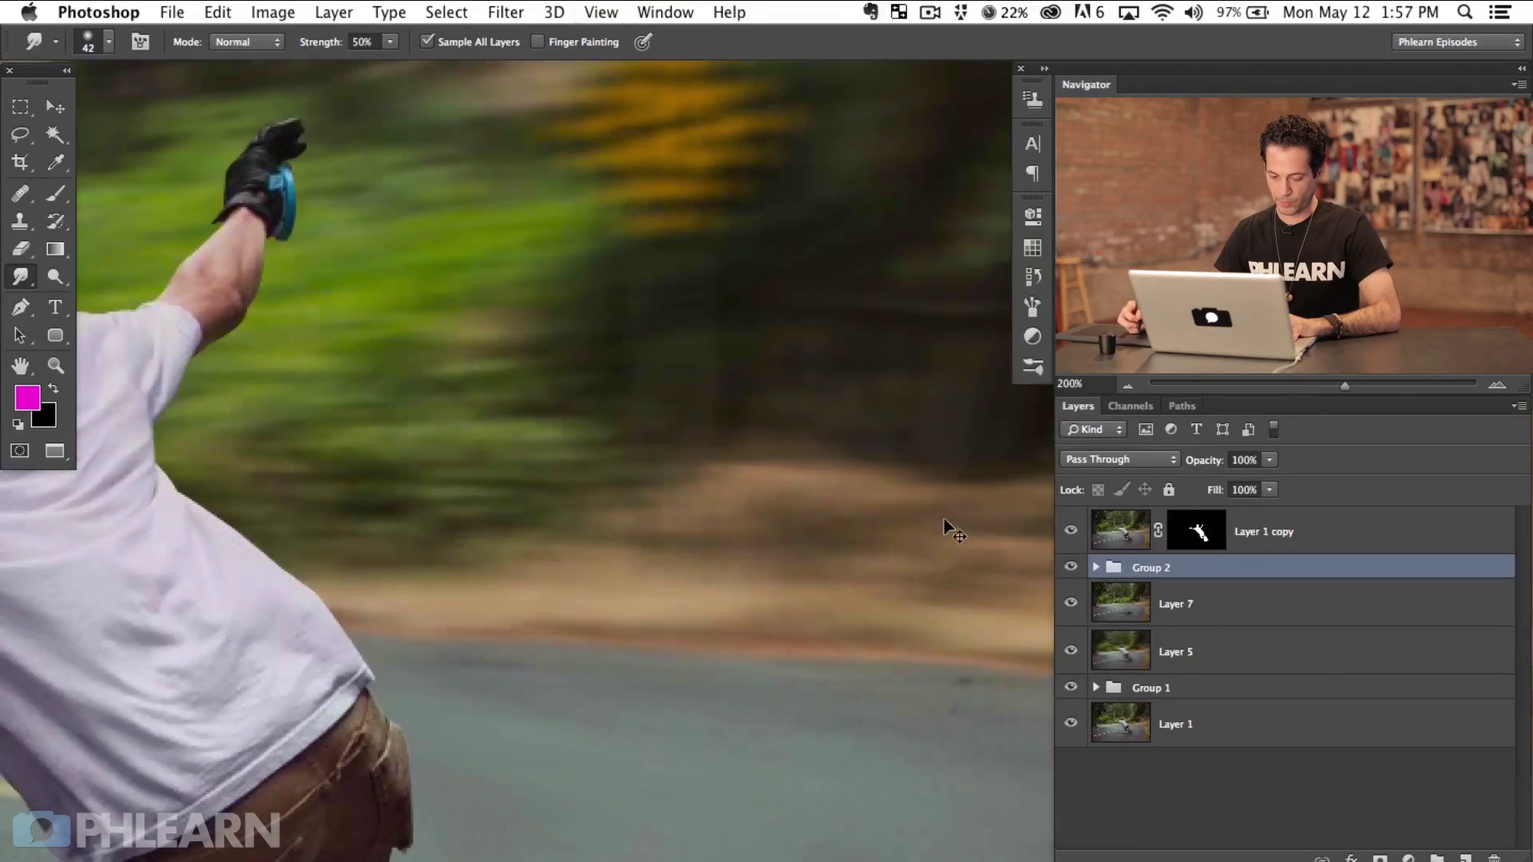
drag(780, 661, 821, 487)
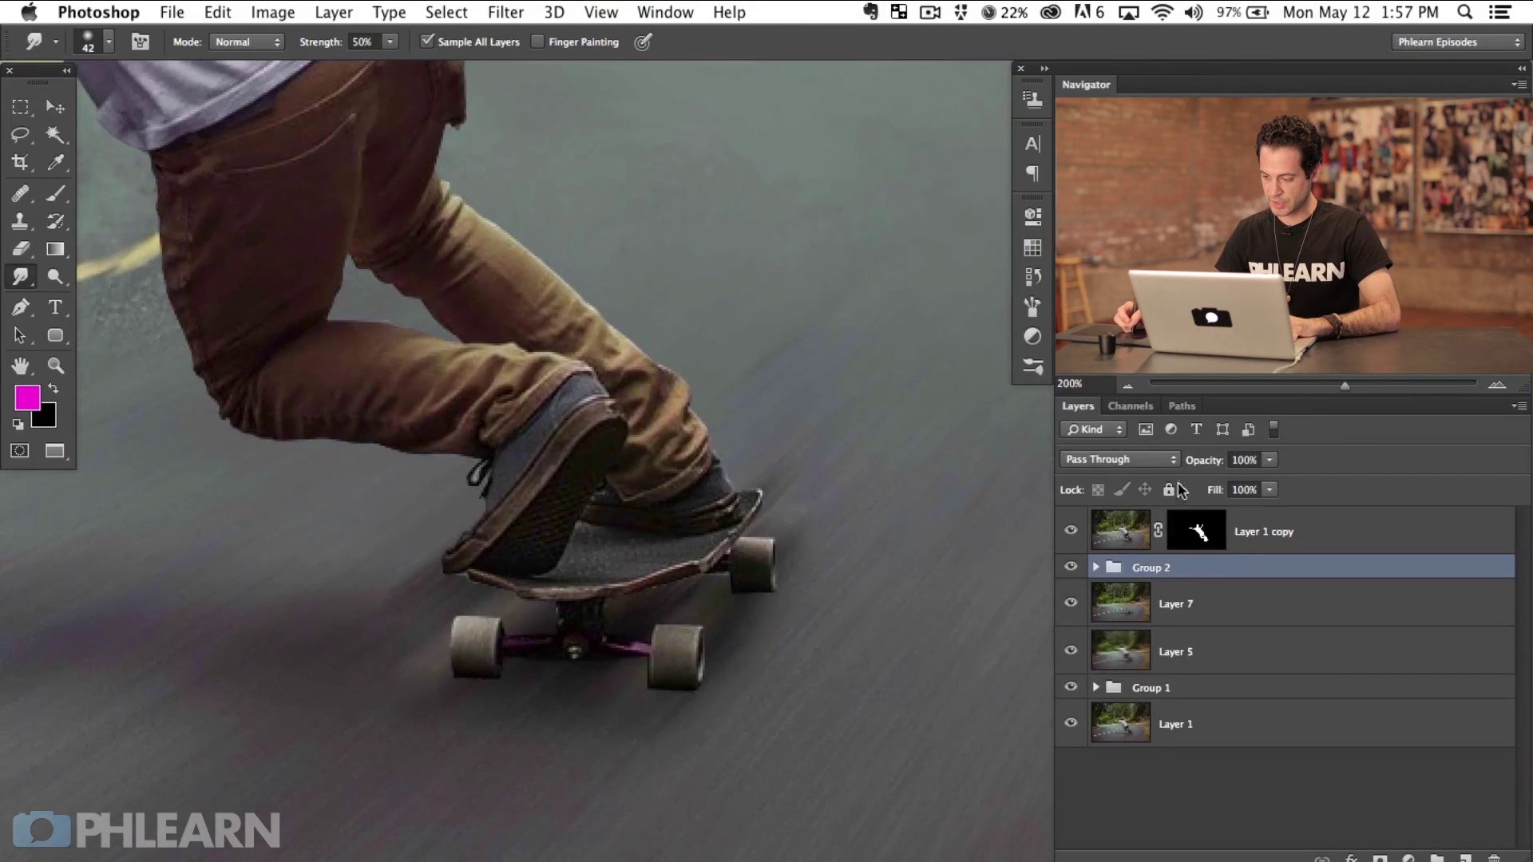
click(1204, 531)
key(b)
mouse_move(767, 722)
mouse_down()
mouse_move(628, 681)
mouse_move(434, 668)
mouse_move(488, 643)
mouse_move(572, 637)
mouse_move(711, 558)
mouse_move(726, 558)
mouse_move(743, 609)
mouse_move(773, 582)
mouse_up()
key(x)
Reveal the sharp wheels in Layer 1 copy's mask, then smudge the board, truck and trouser edges into the background
mouse_move(539, 684)
mouse_down()
mouse_move(417, 650)
mouse_move(480, 626)
mouse_move(462, 660)
mouse_move(405, 650)
mouse_move(491, 685)
mouse_move(647, 699)
mouse_move(730, 660)
mouse_move(775, 600)
mouse_move(711, 668)
mouse_move(696, 611)
mouse_move(577, 697)
mouse_move(425, 679)
mouse_move(458, 640)
mouse_move(401, 713)
mouse_move(445, 677)
mouse_up()
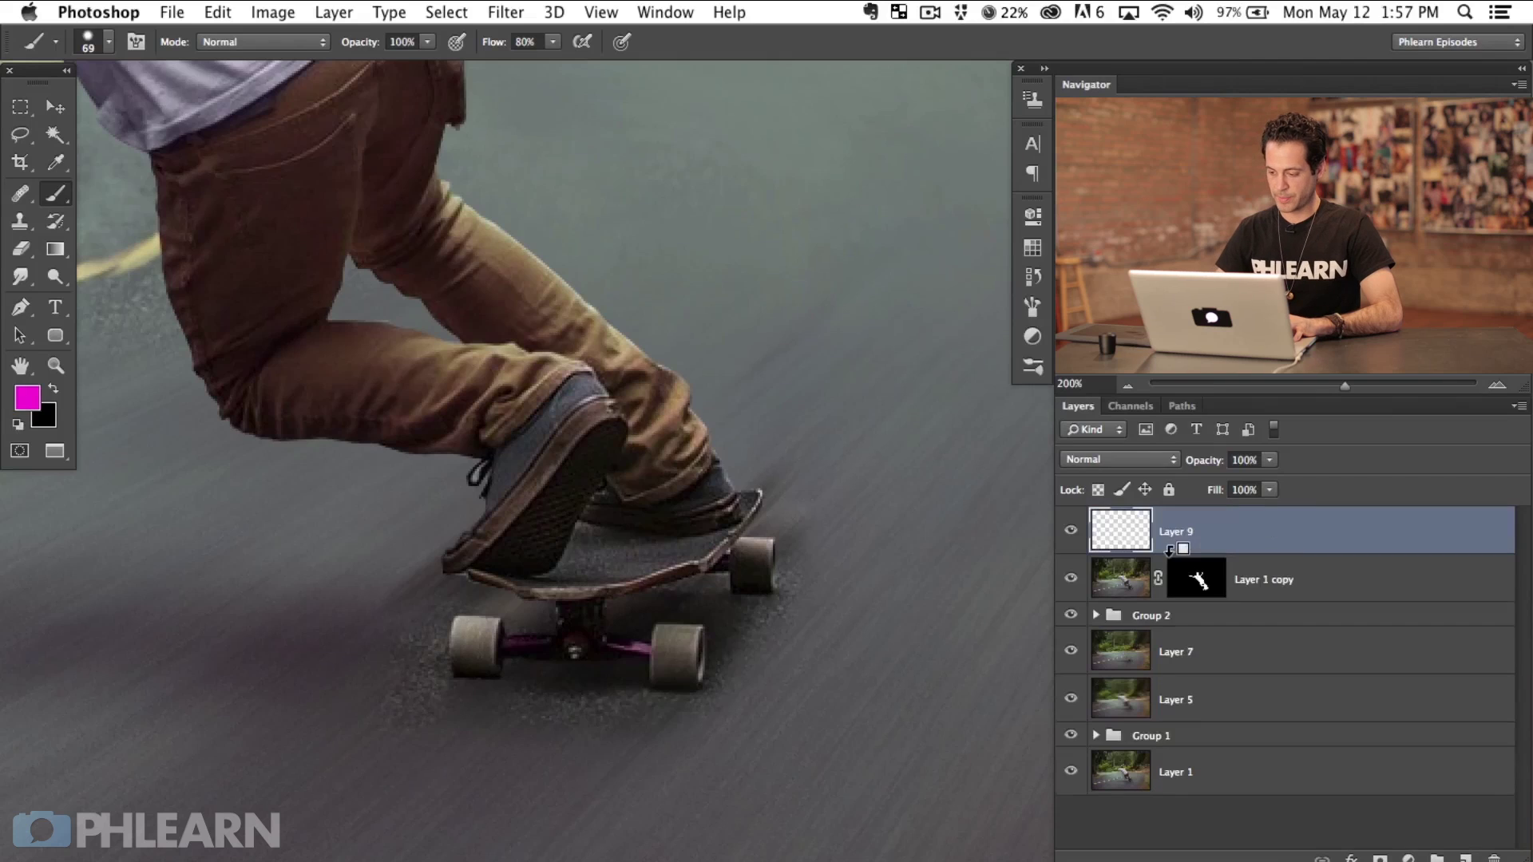
click(21, 279)
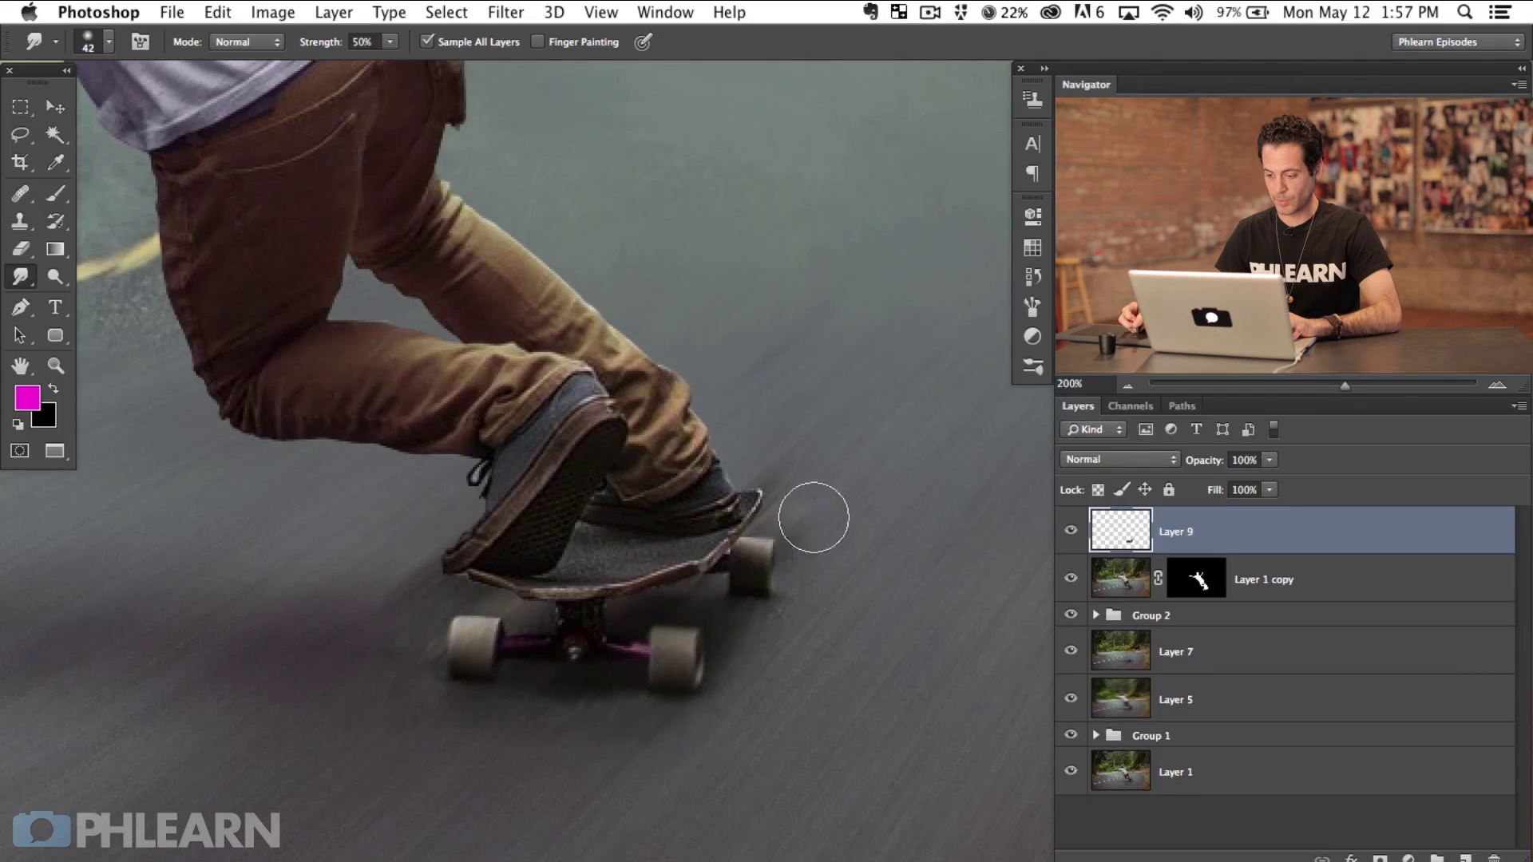
mouse_move(517, 647)
mouse_down()
mouse_move(515, 614)
mouse_move(473, 605)
mouse_move(473, 582)
mouse_move(446, 565)
mouse_move(411, 591)
mouse_move(426, 589)
mouse_move(424, 661)
mouse_move(461, 547)
mouse_move(446, 567)
mouse_move(662, 579)
mouse_move(745, 557)
mouse_move(719, 575)
mouse_up()
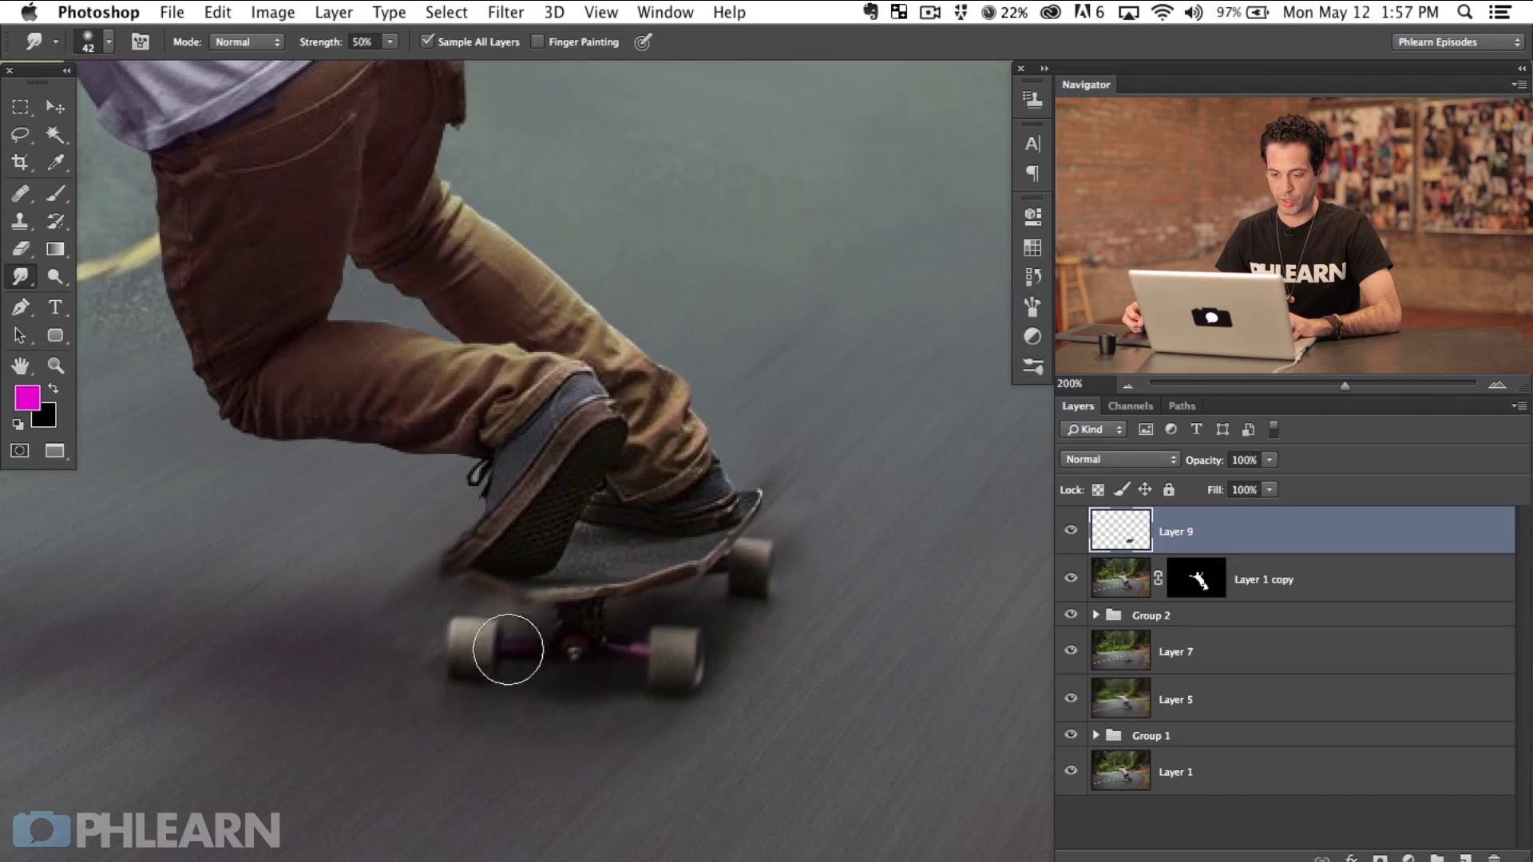
drag(399, 439, 459, 453)
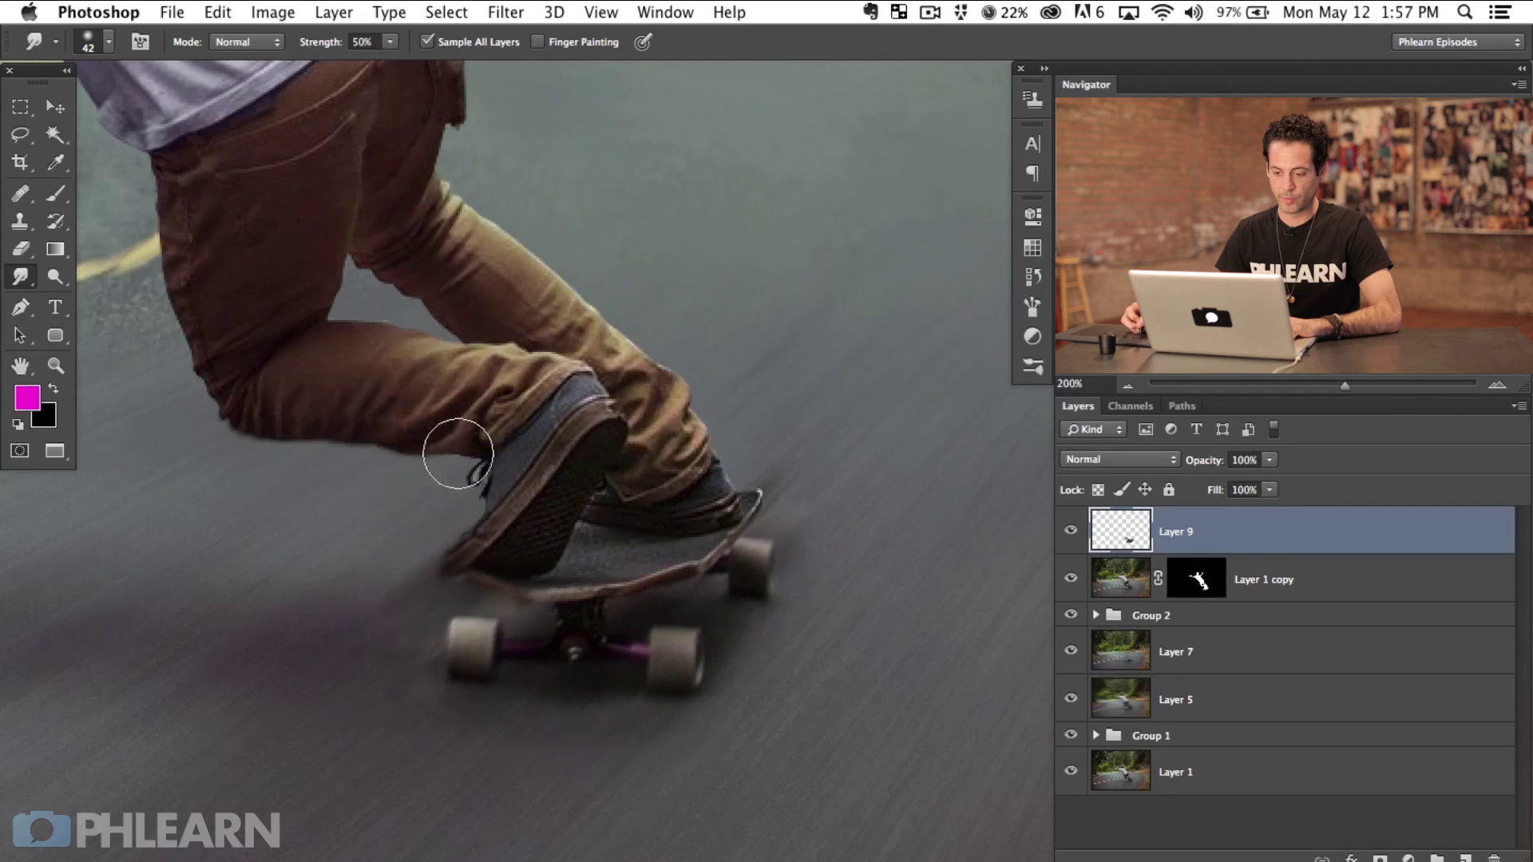
Smudge the glove's fingertip and blue lower edge into the background
drag(316, 369, 539, 527)
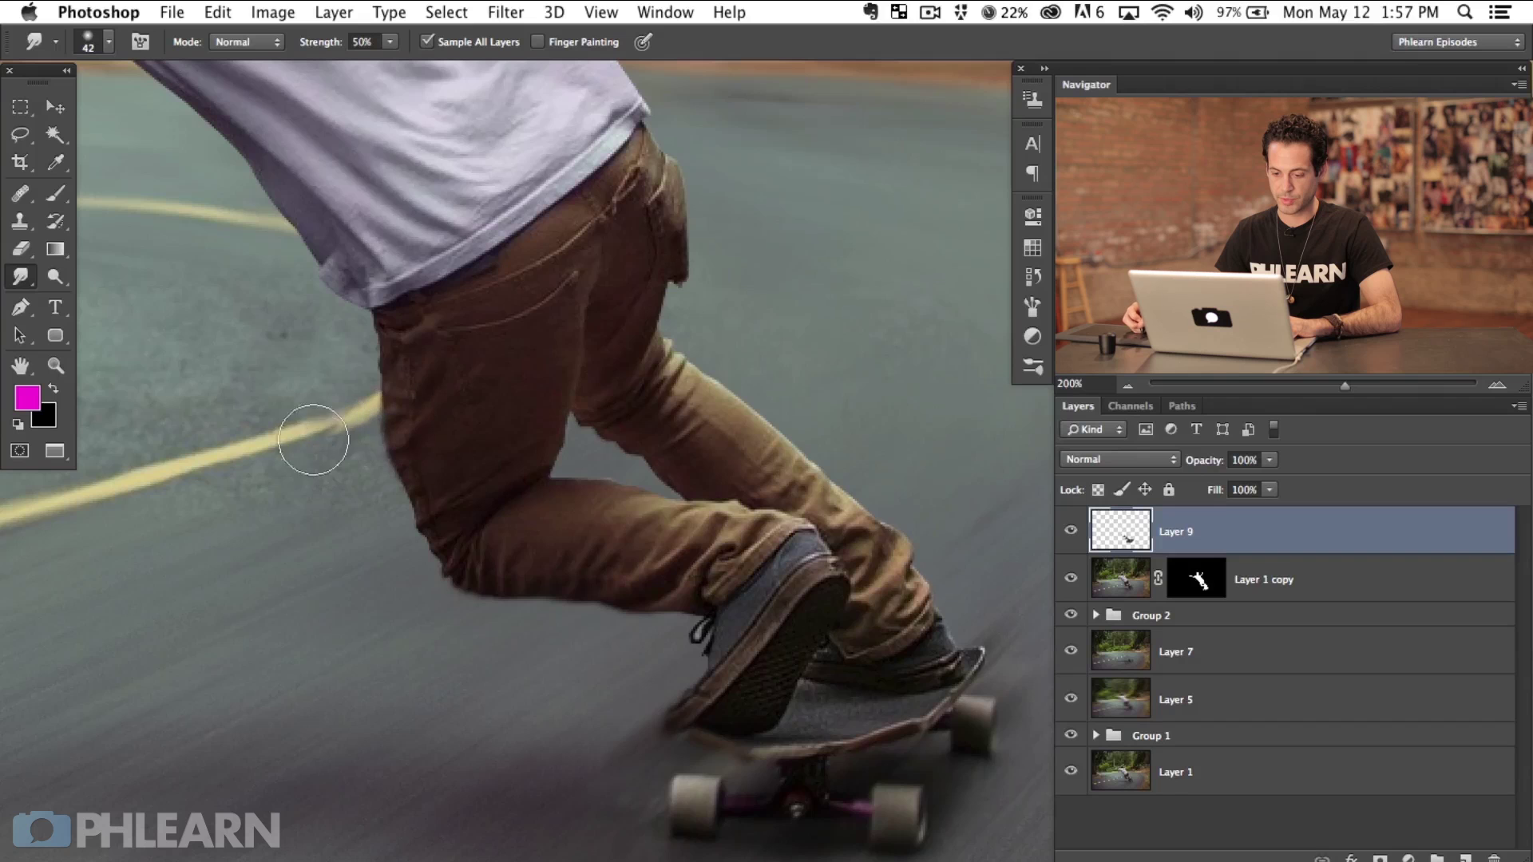
scroll(339, 417, up, 7)
scroll(339, 417, left, 2)
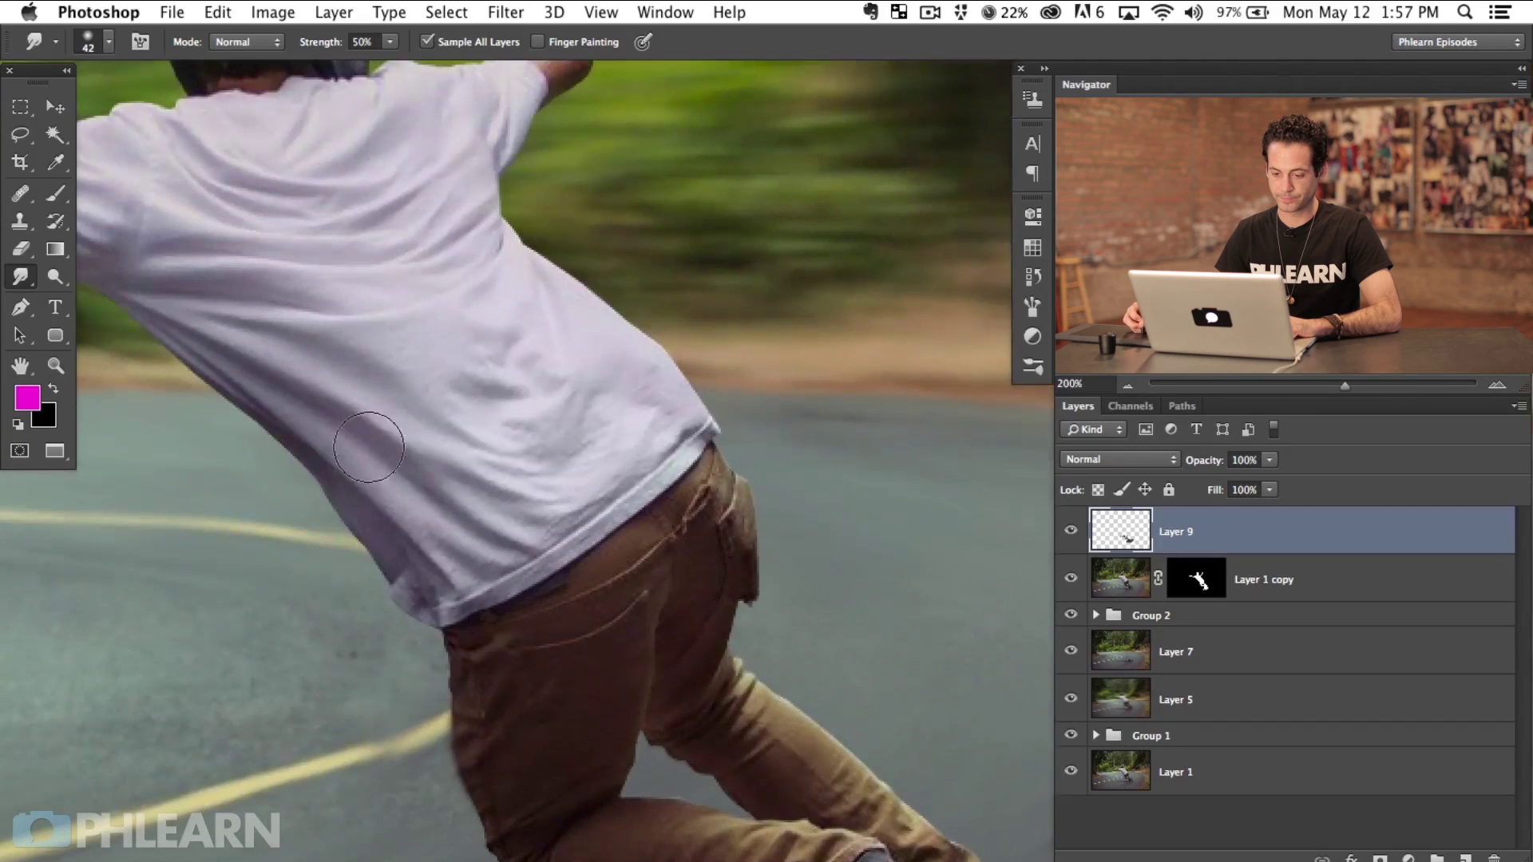
scroll(240, 383, up, 10)
scroll(240, 383, left, 10)
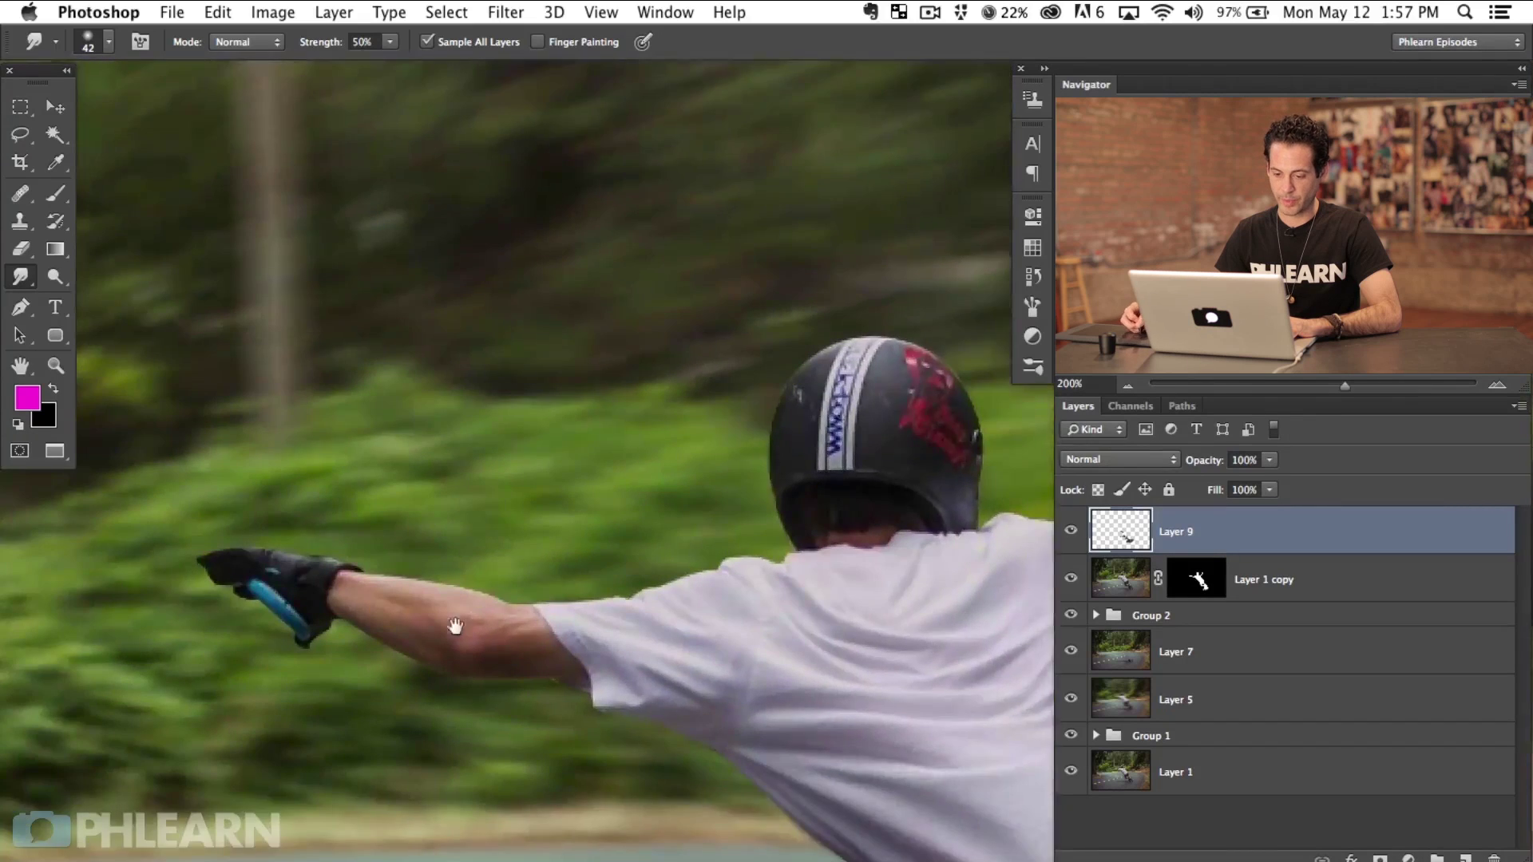
drag(368, 456, 332, 455)
mouse_move(406, 504)
mouse_down()
mouse_move(381, 514)
mouse_move(412, 544)
mouse_up()
scroll(455, 548, right, 10)
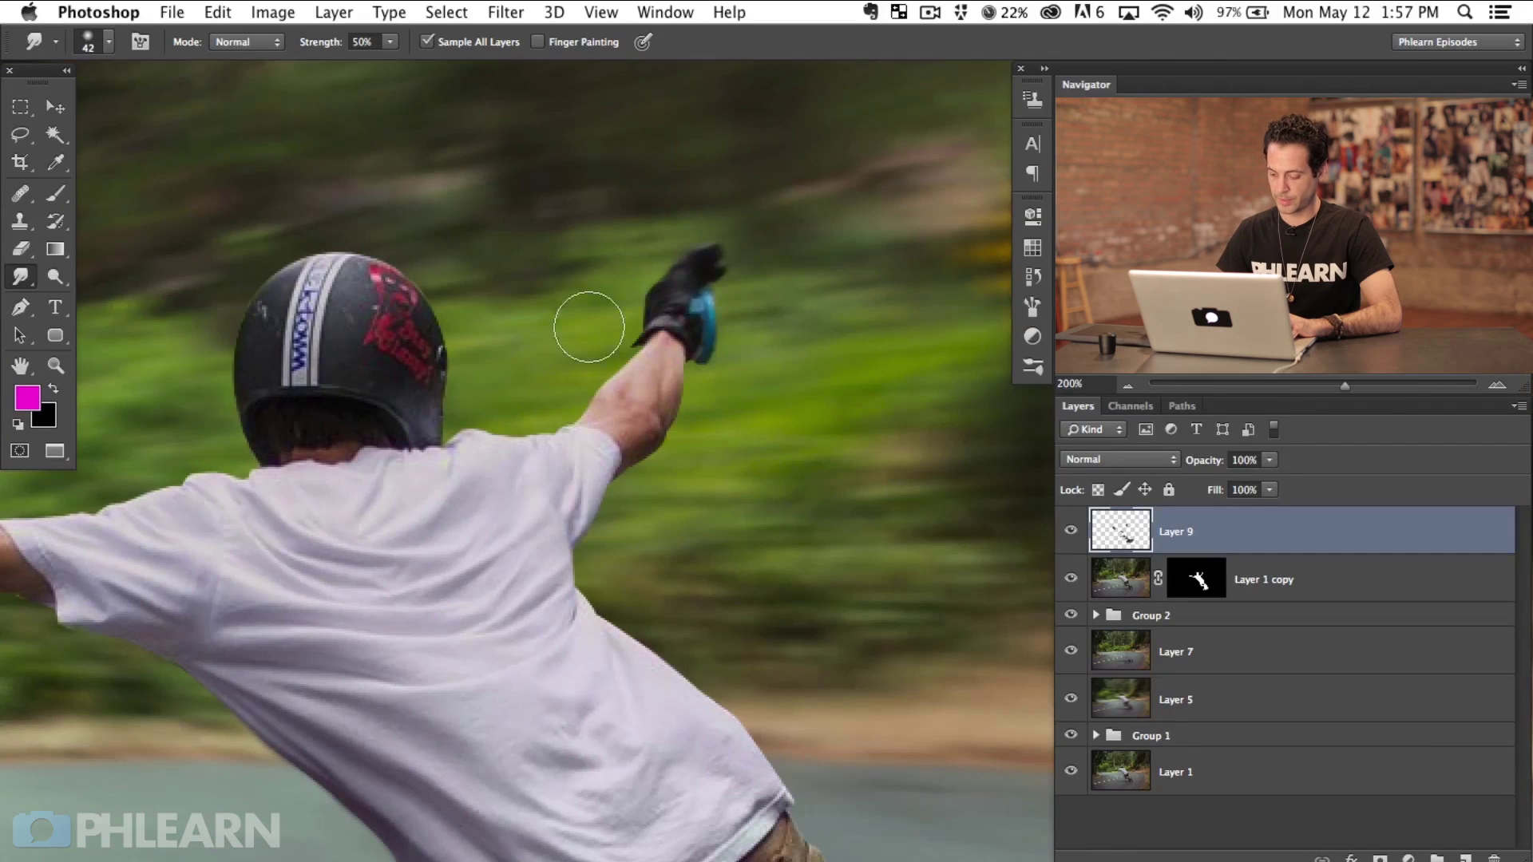
Group Layer 9 and Layer 1 copy together as Group 3
key(super+minus)
key(super+minus)
key(super+minus)
key(super+minus)
key(super+minus)
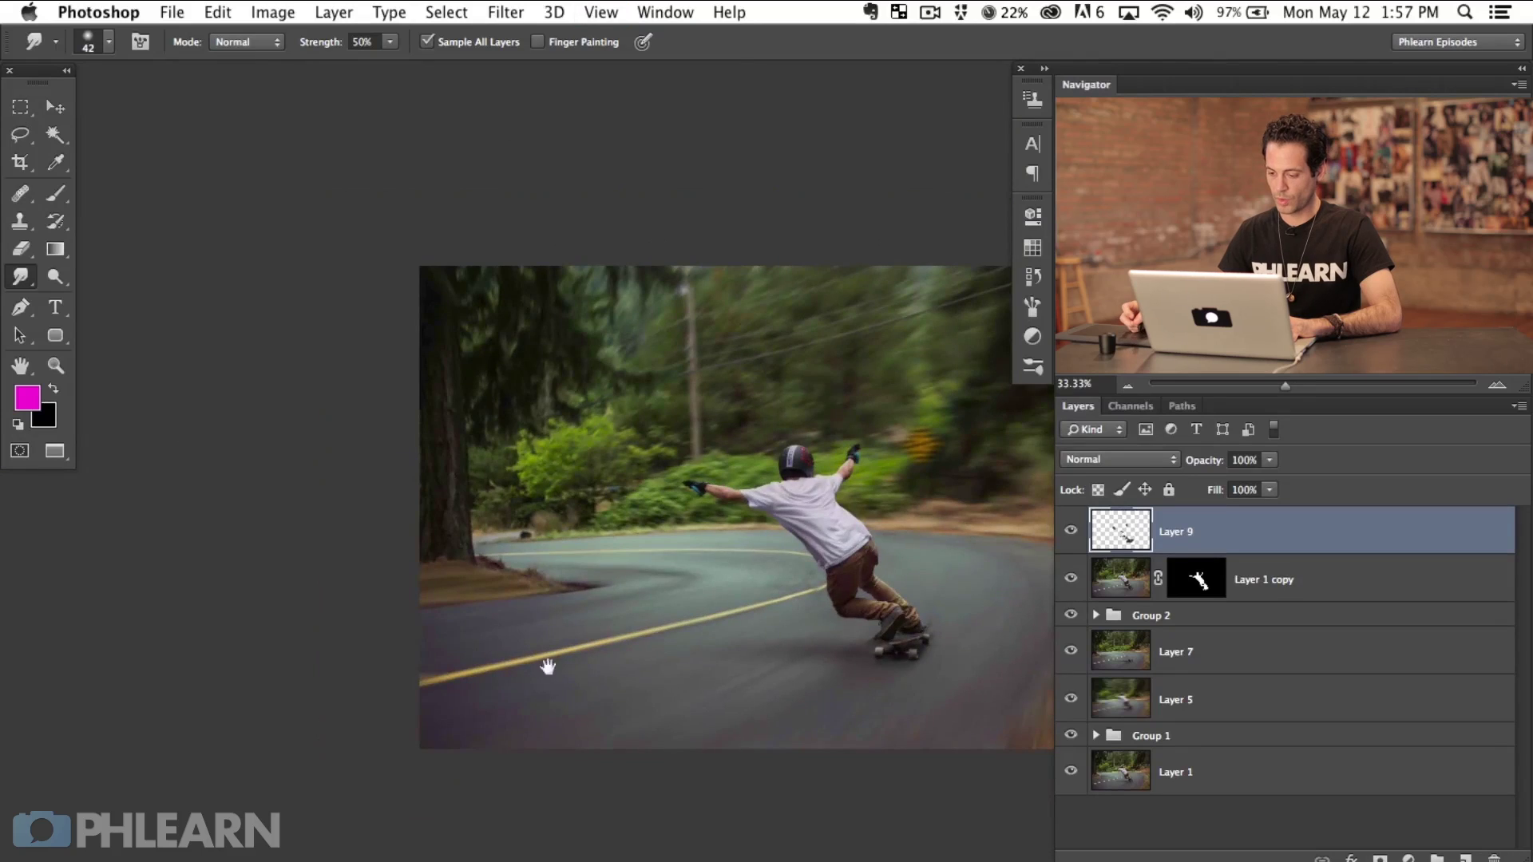
drag(735, 533, 446, 580)
key(super+plus)
drag(492, 653, 714, 517)
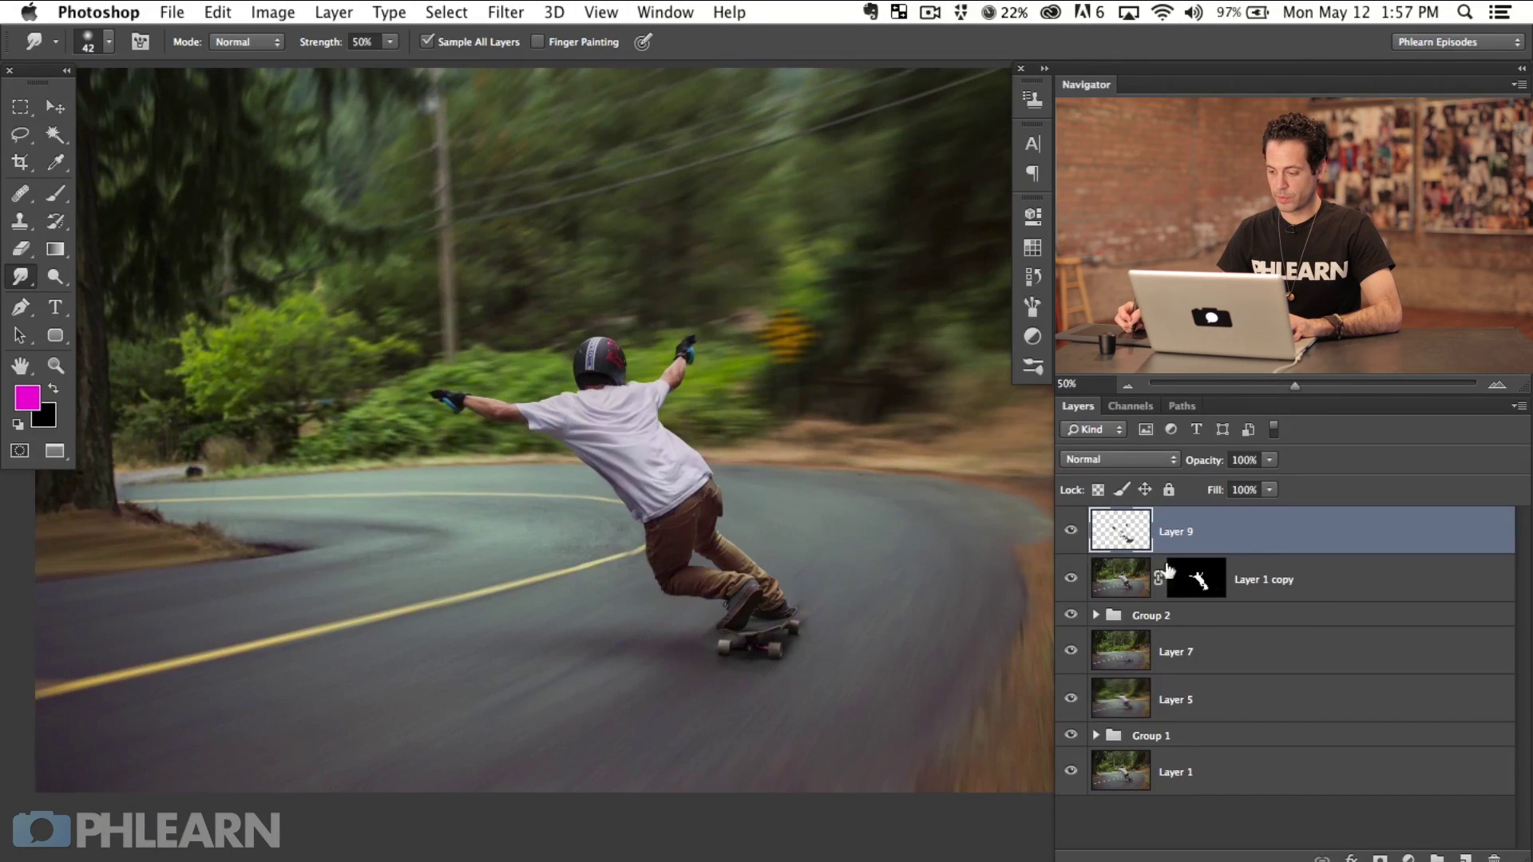
shift+click(1297, 577)
key(super+g)
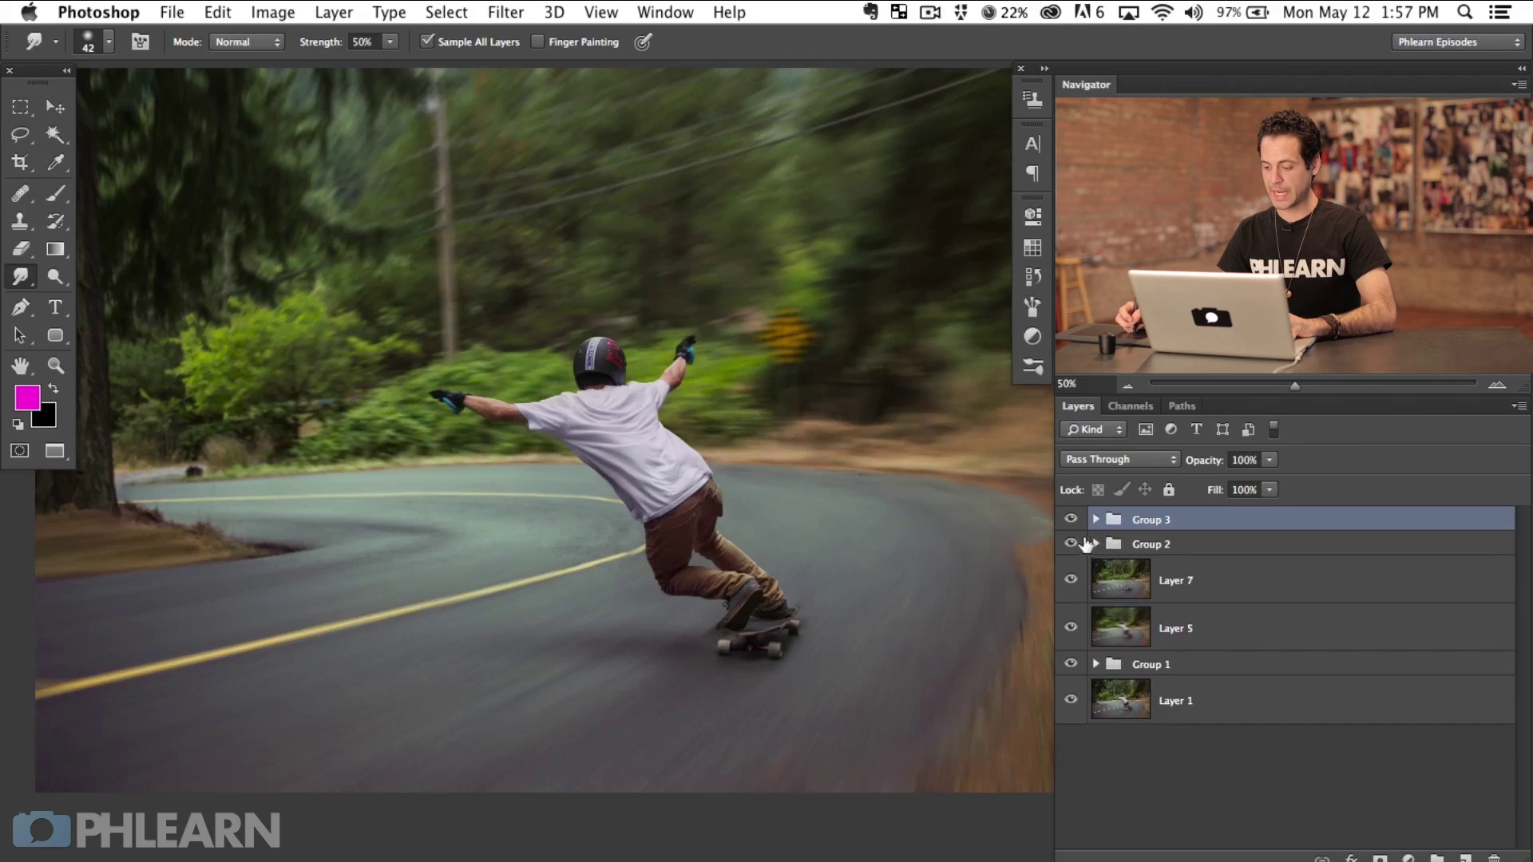